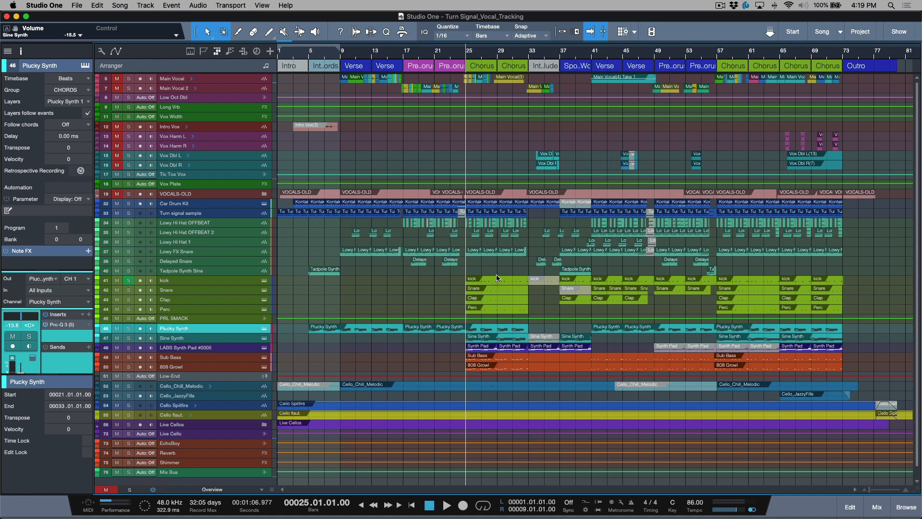
drag(417, 221, 554, 259)
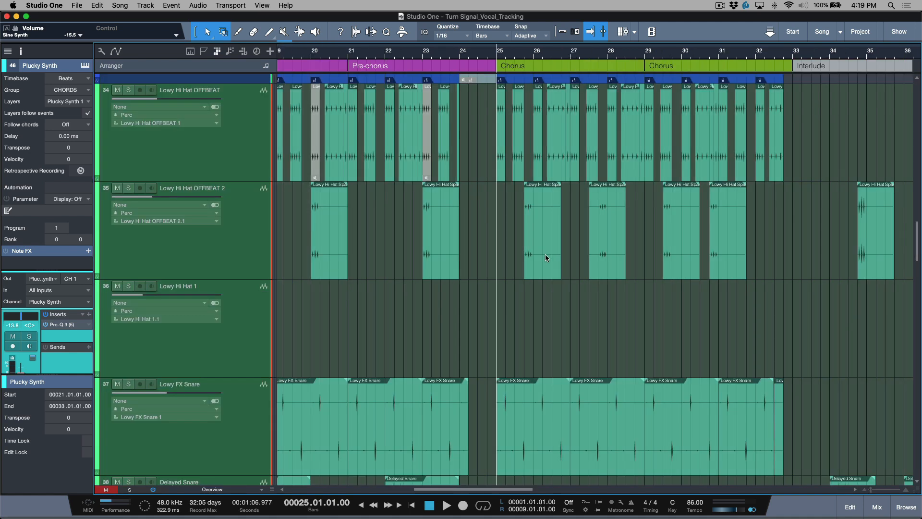
key(z)
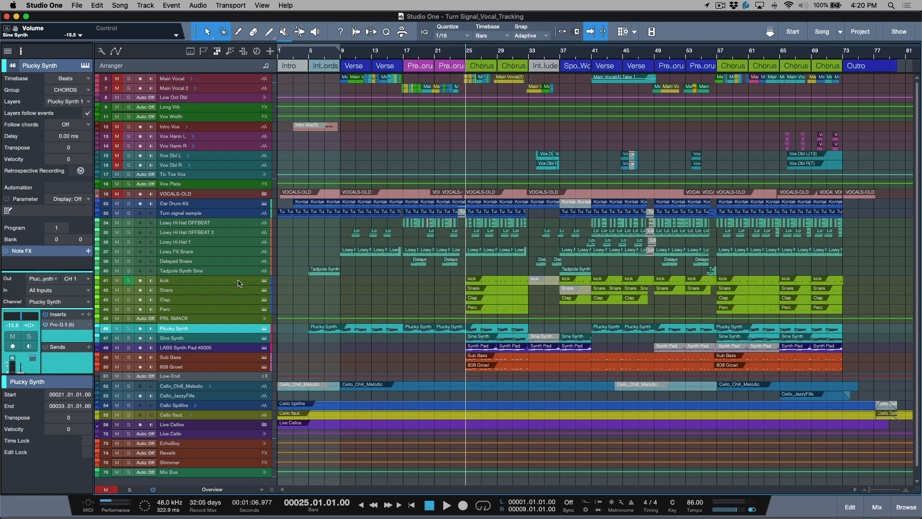
- Review the audio processing settings and the available device block sizes in the audio setup preferences, leaving the settings as they are
key(super+comma)
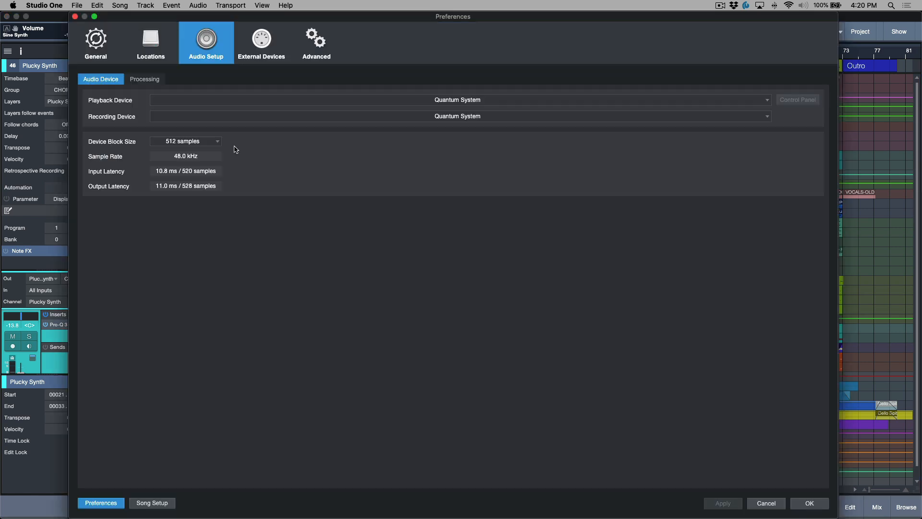
click(147, 79)
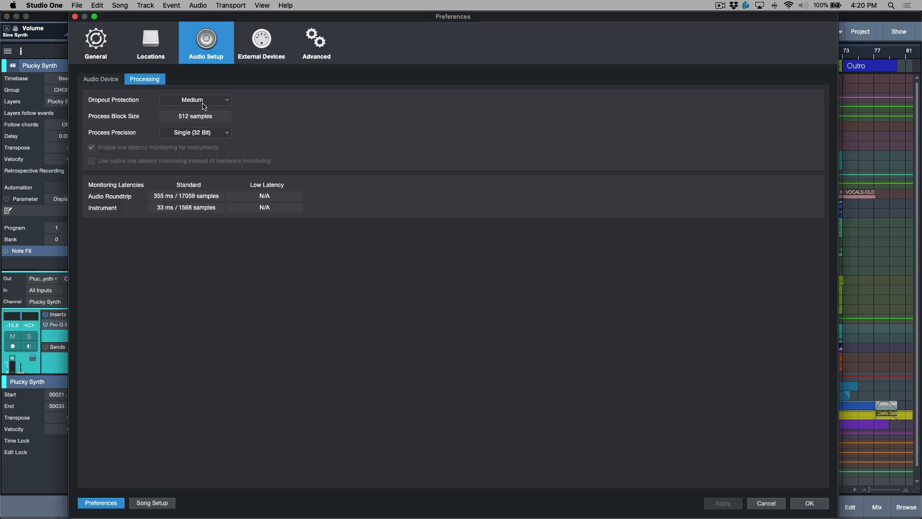
click(94, 79)
click(192, 141)
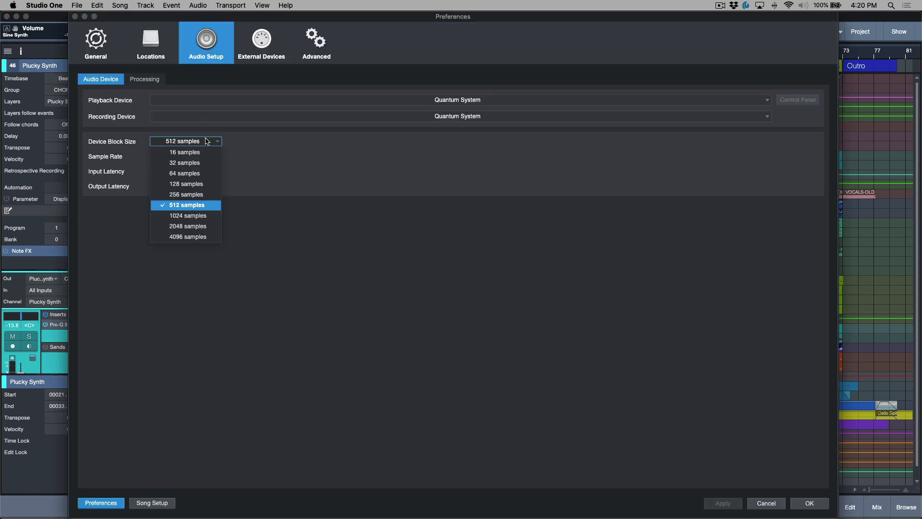
click(341, 292)
click(812, 502)
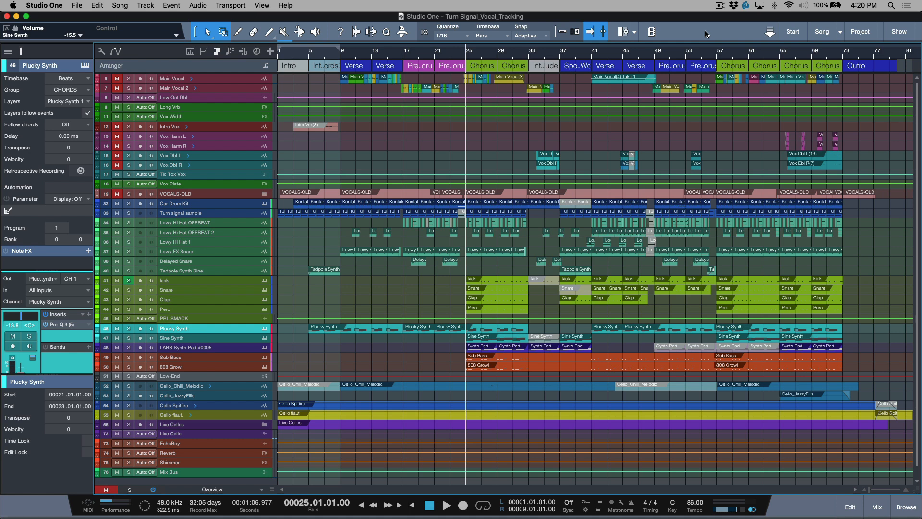
- Enlarge the arrangement's tracks to Normal height and start playback from the first chorus at bar 25
key(shift+e)
key(shift+e)
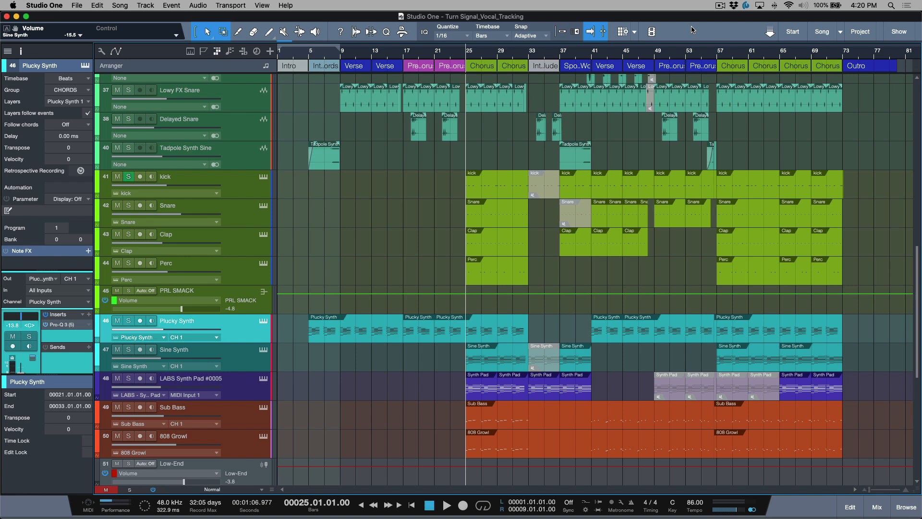
key(space)
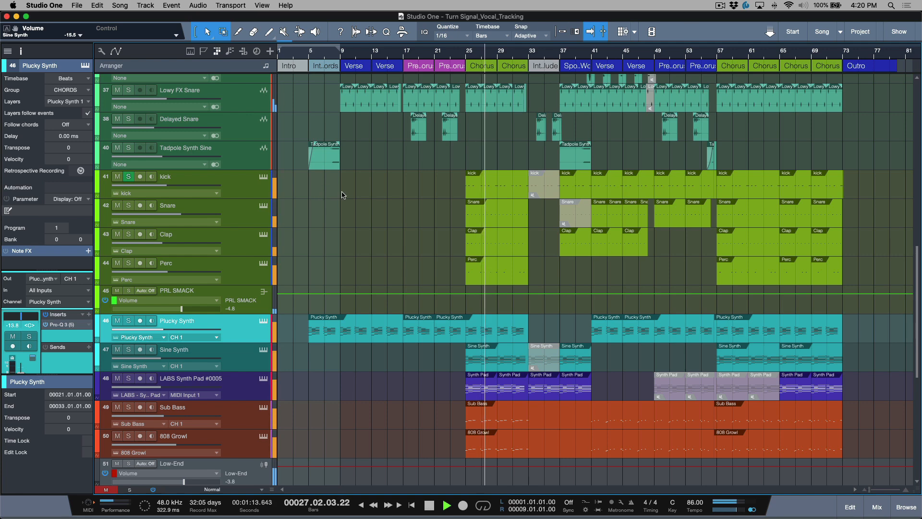
- Examine the chorus events on the tracks above the kick up close while the song plays
scroll(344, 194, up, 5)
drag(458, 186, 563, 218)
key(alt+z)
drag(460, 299, 544, 299)
key(alt+z)
scroll(566, 292, down, 5)
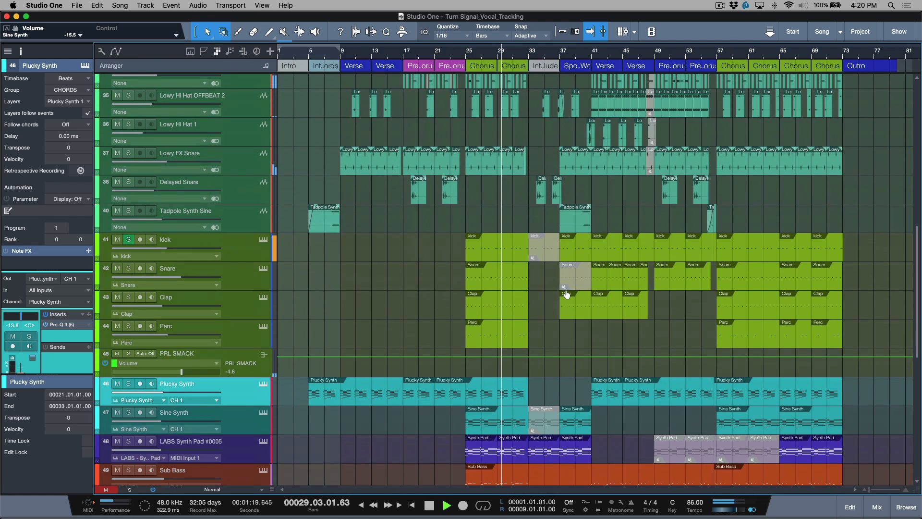
- Zoom in on the chorus drum parts and inspect the sampler instruments of the kick, Snare, Clap and Perc tracks
drag(455, 257, 543, 336)
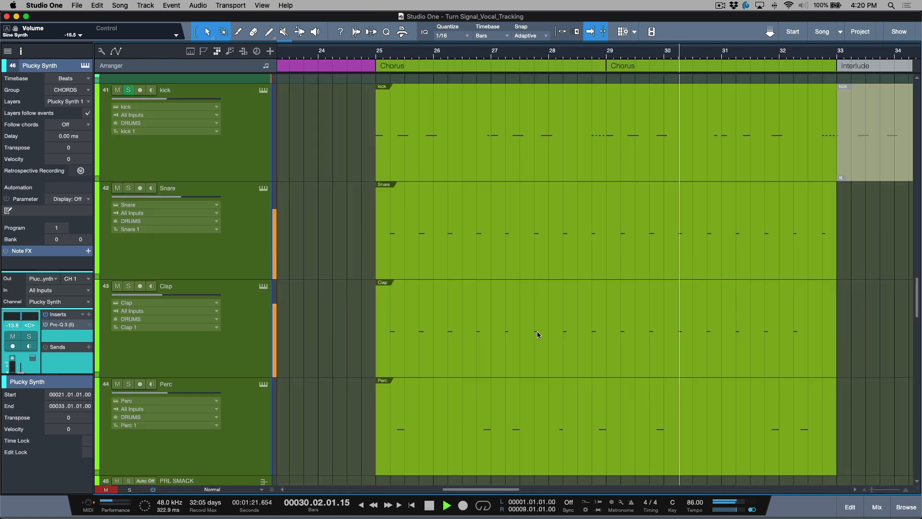
click(263, 91)
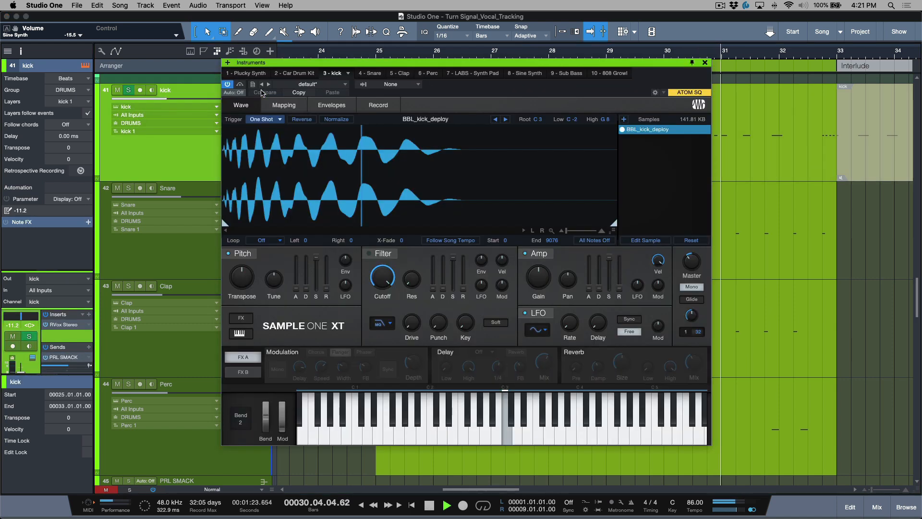
key(Down)
key(Down)
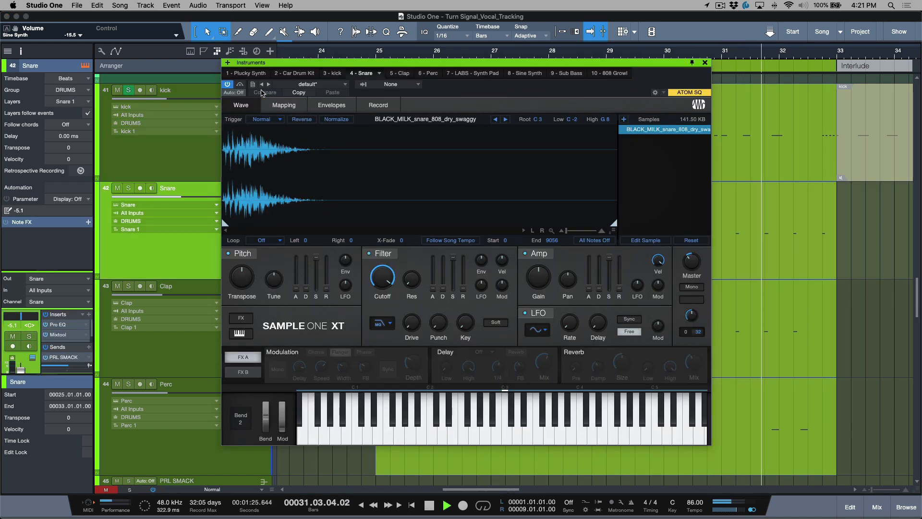
key(Down)
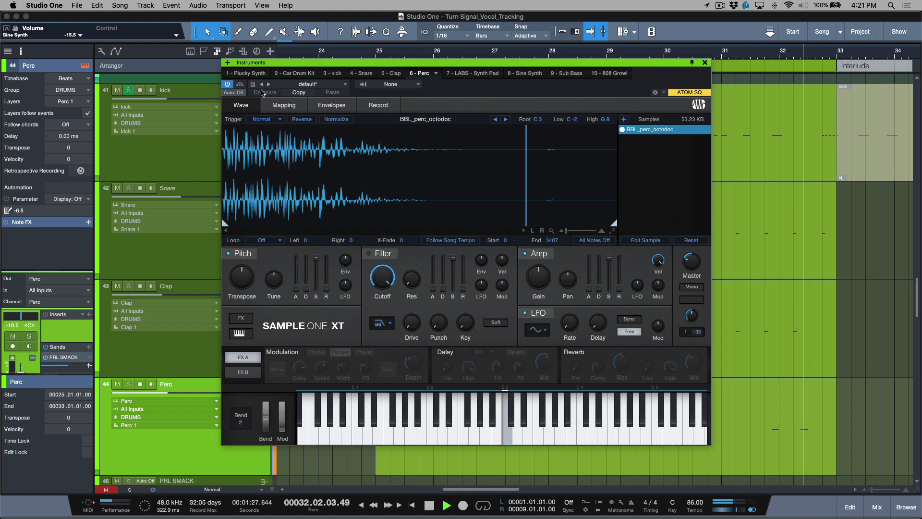
key(Escape)
key(z)
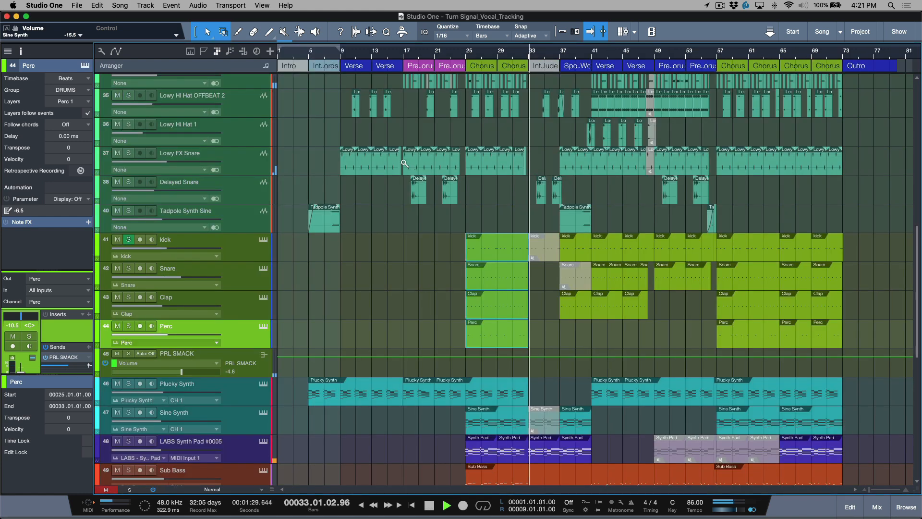
- Inspect the virtual instrument on the LABS Synth Pad track and close its window
scroll(510, 302, down, 10)
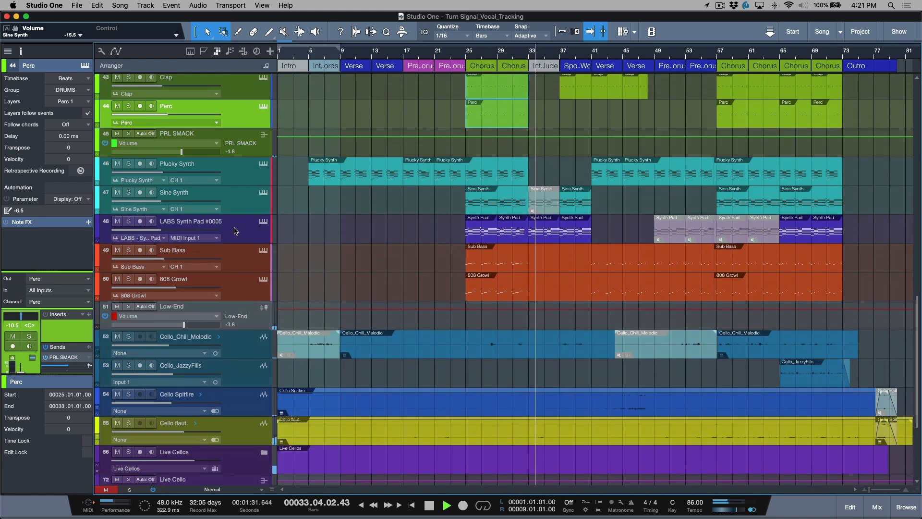
click(254, 227)
click(263, 222)
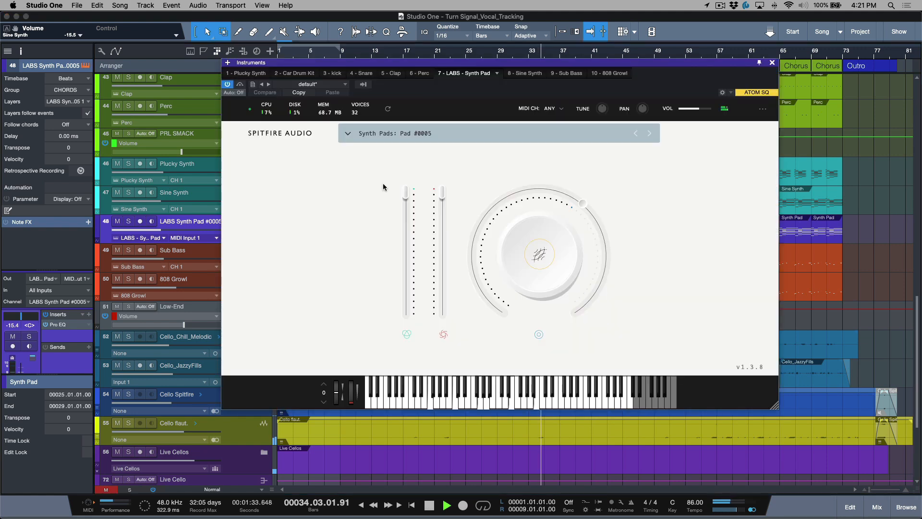
click(772, 63)
- Place the playback start position at bar 44 and stop the playback
click(611, 224)
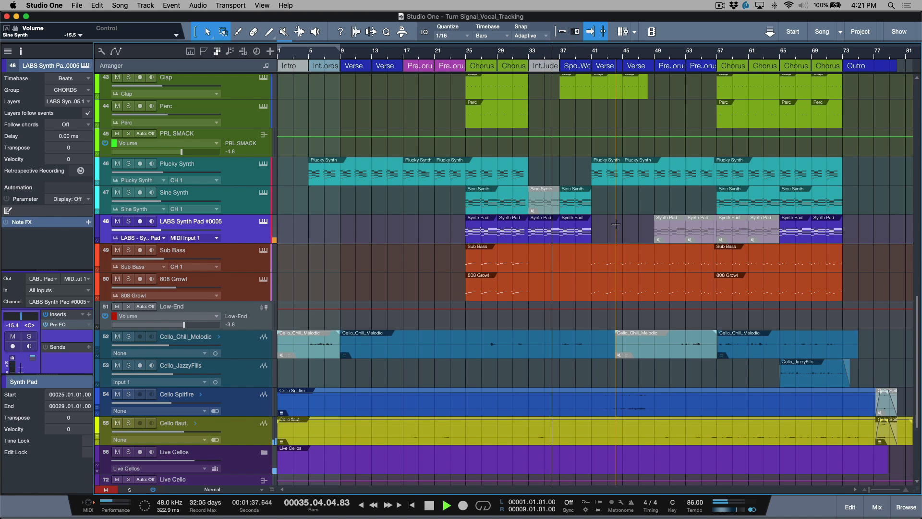
scroll(615, 226, down, 2)
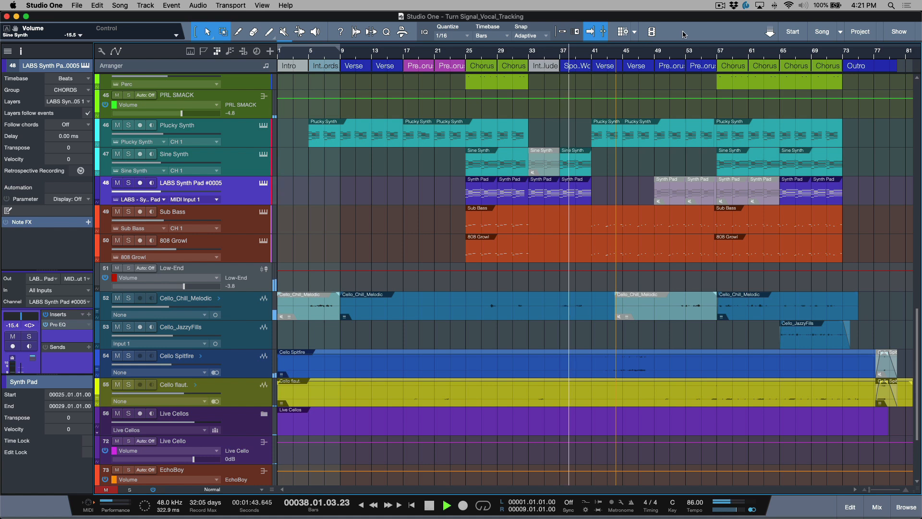
key(space)
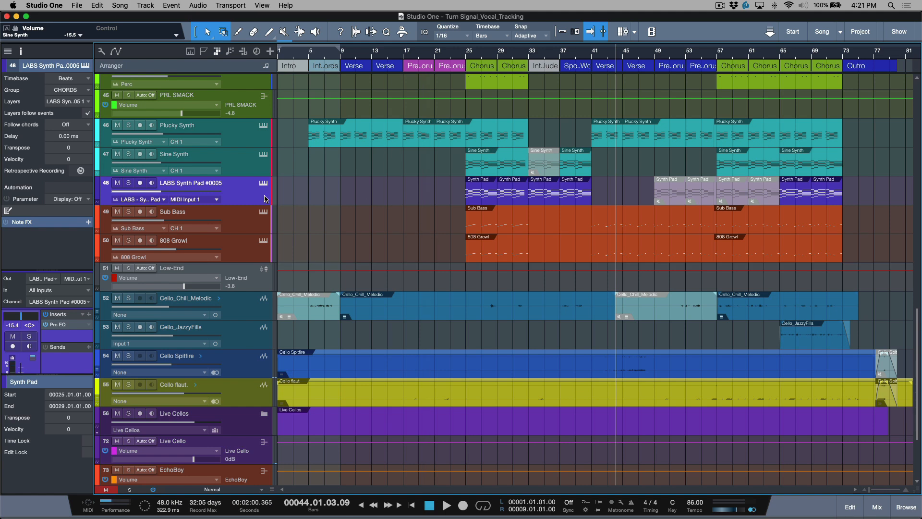
- Inspect the Pro-Q 3 equalizer inserted on the Plucky Synth track and close it
scroll(310, 193, up, 2)
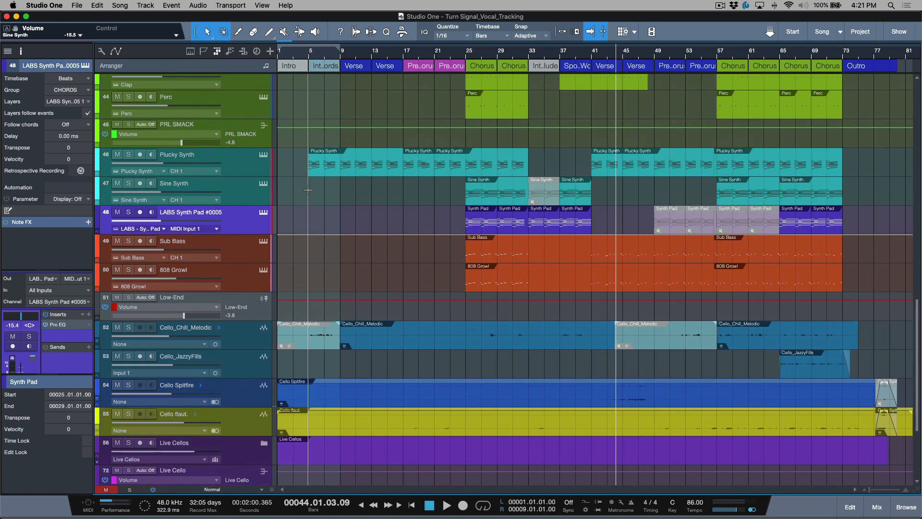
click(239, 168)
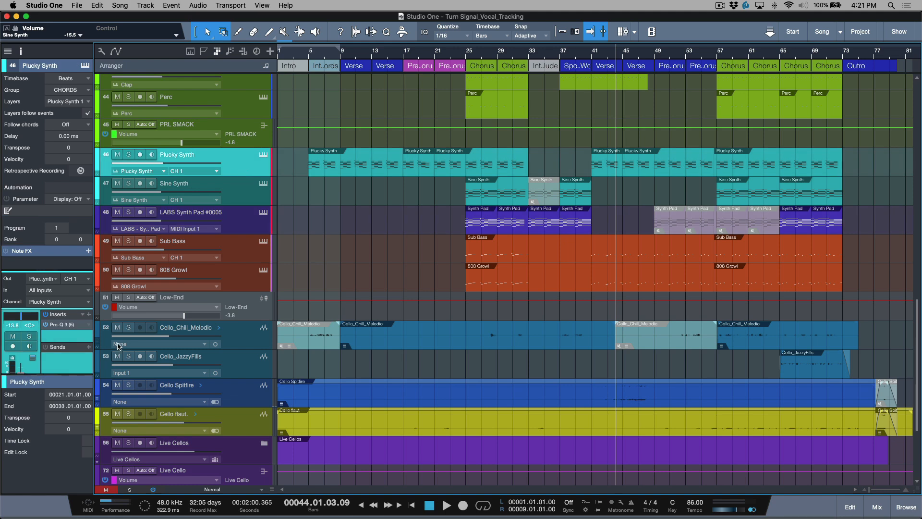
click(72, 327)
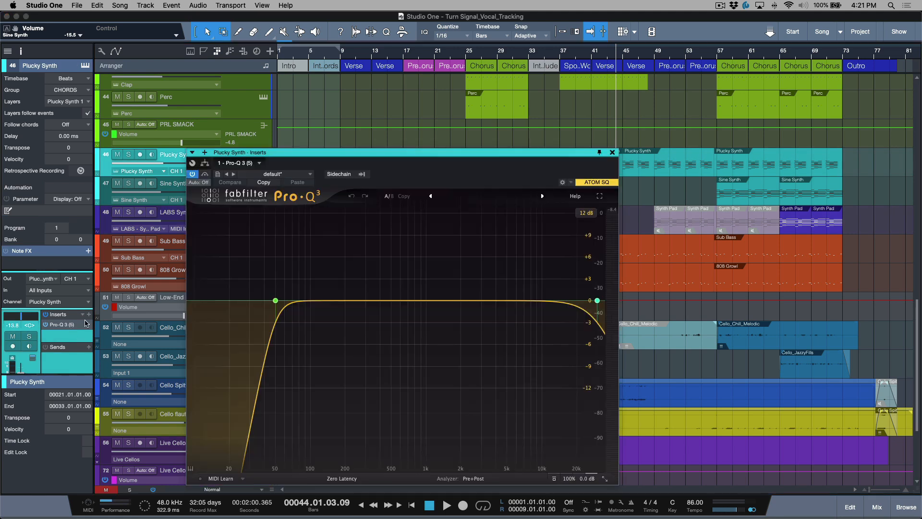
click(612, 153)
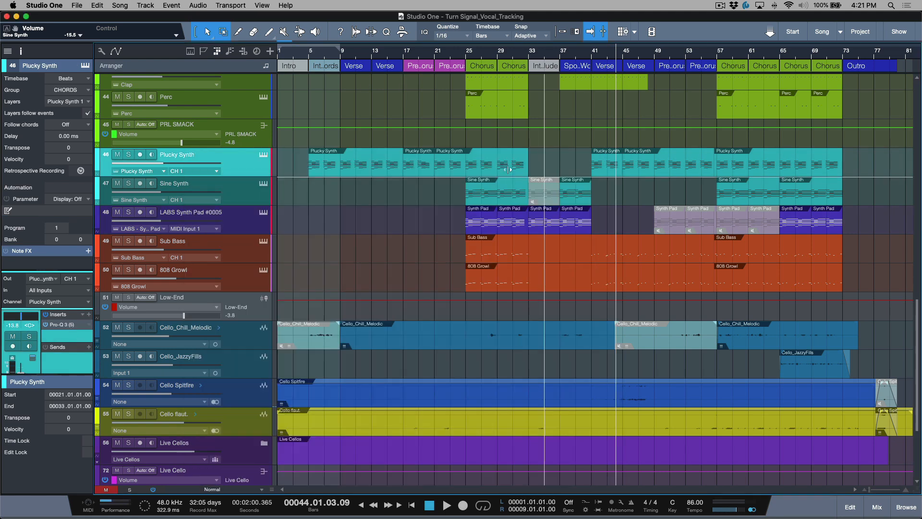
- Inspect the Pro EQ insert on the Sine Synth track and close it
click(255, 191)
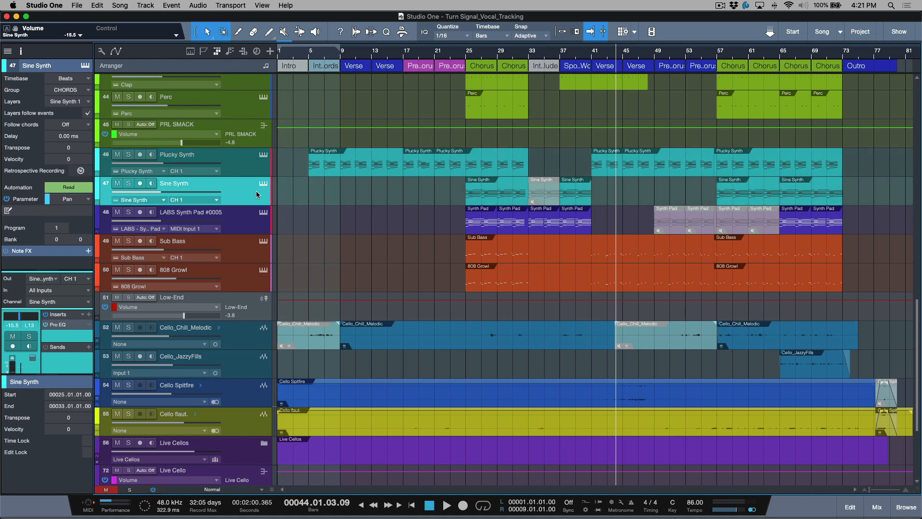
click(72, 327)
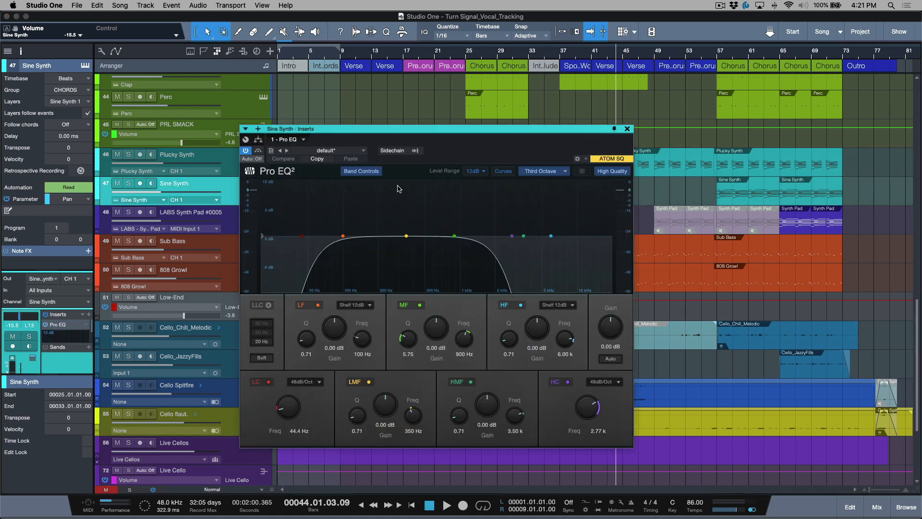
click(627, 129)
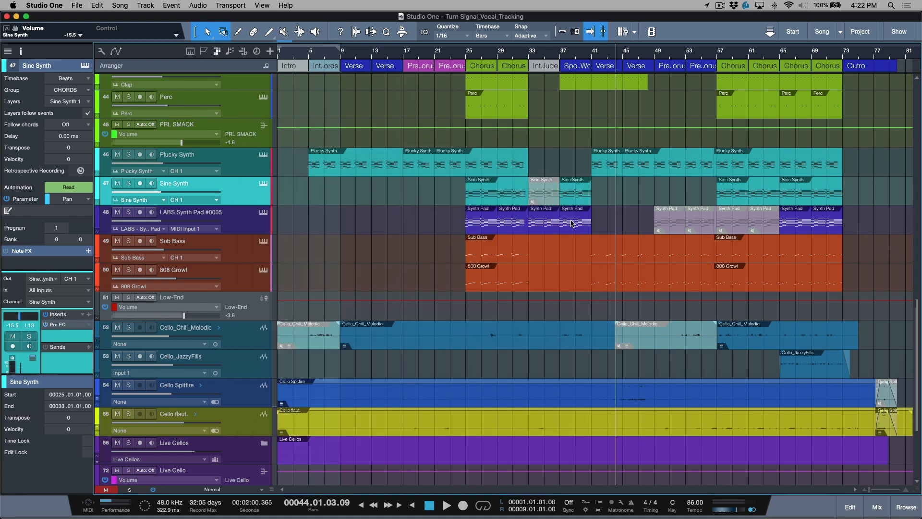
scroll(451, 216, up, 6)
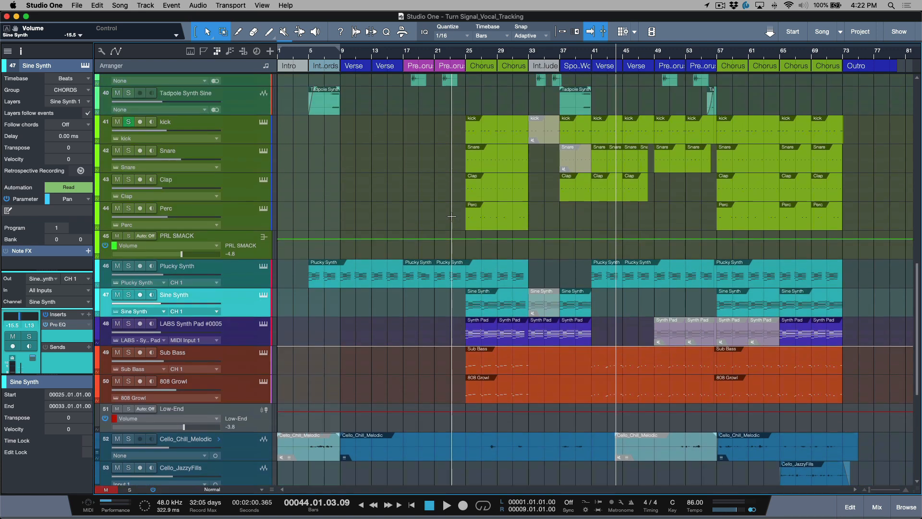
scroll(342, 207, up, 2)
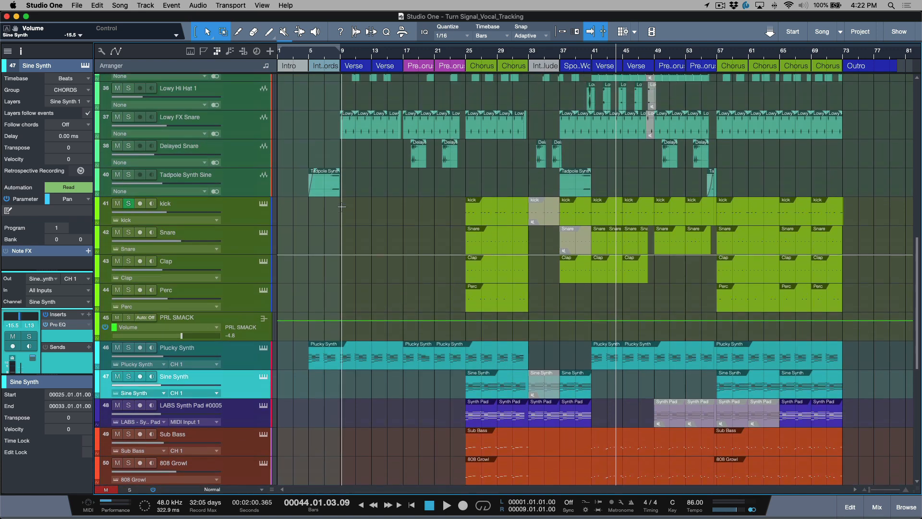
scroll(446, 182, down, 7)
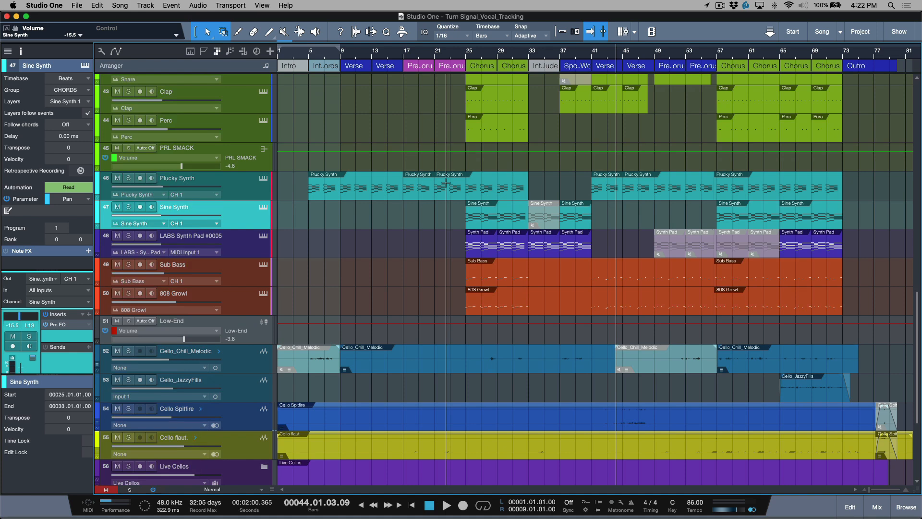
scroll(411, 124, down, 2)
scroll(411, 124, down, 4)
scroll(336, 240, up, 4)
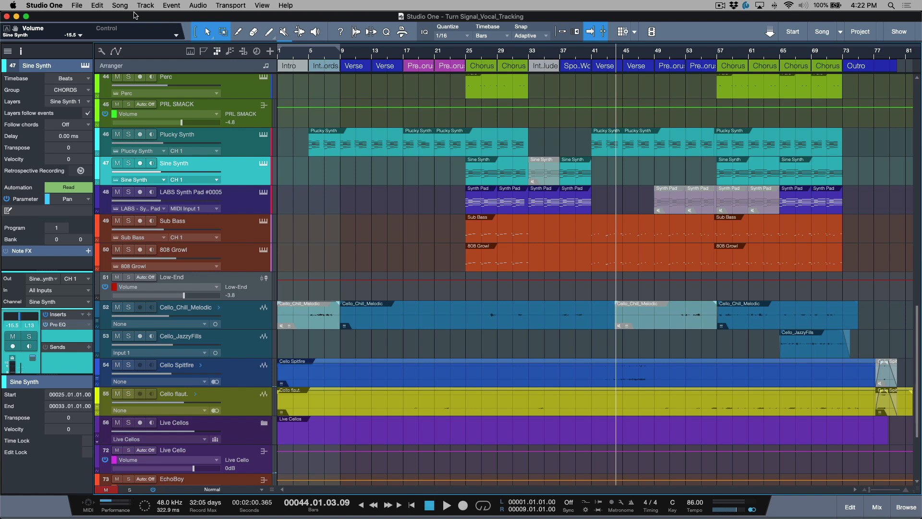
- Review the source channels and the format, range and option settings for exporting stems, without exporting
click(120, 6)
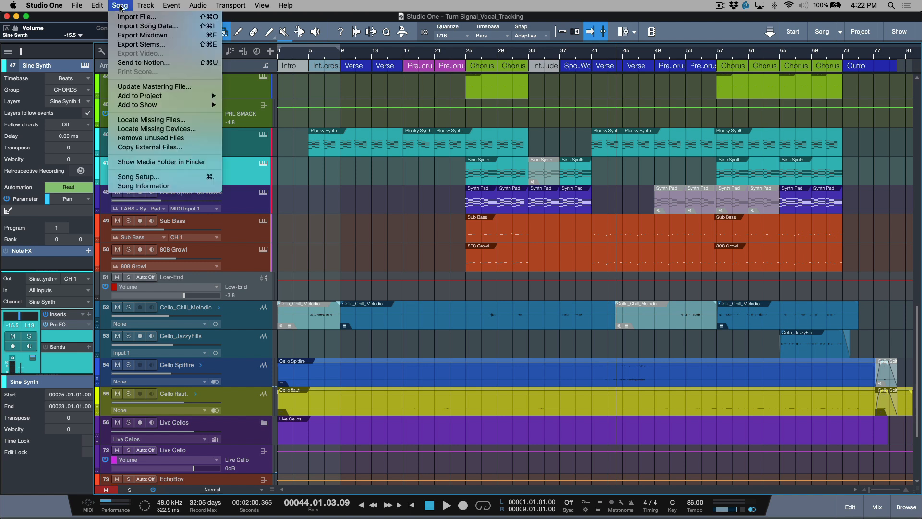
click(141, 44)
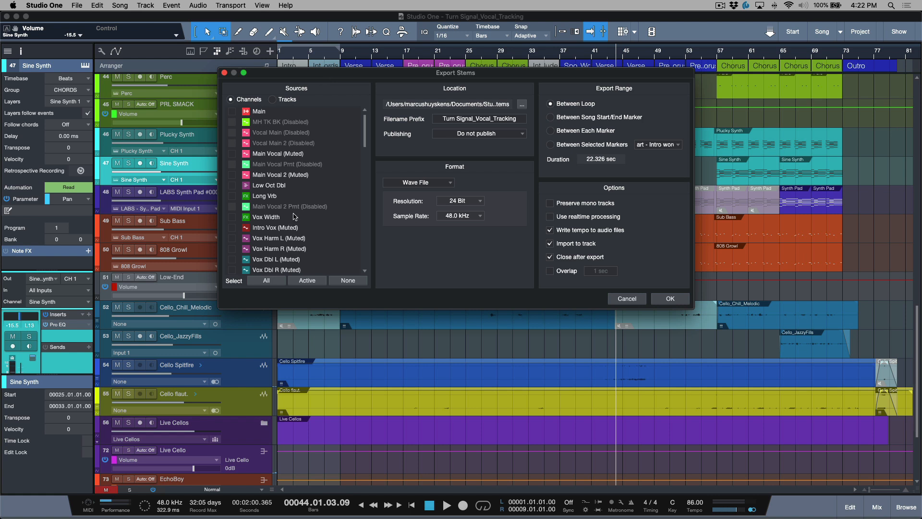
scroll(292, 129, down, 10)
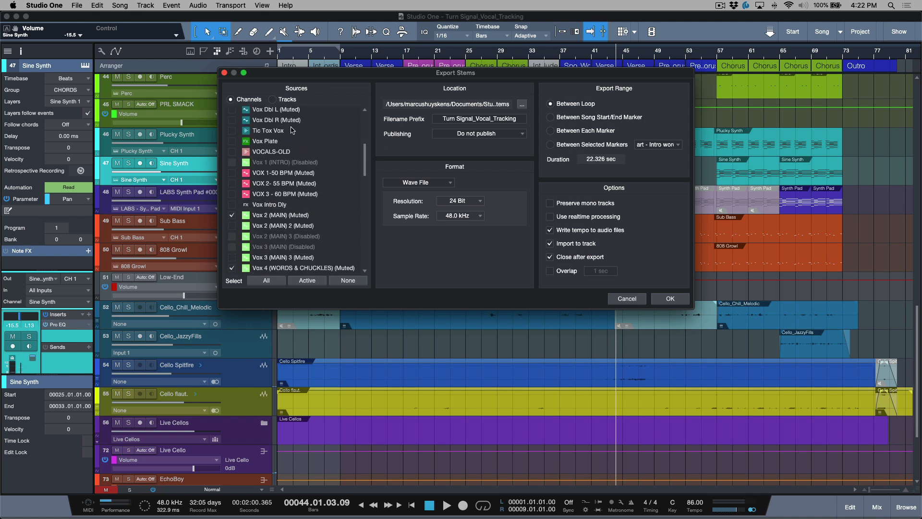
scroll(310, 127, down, 5)
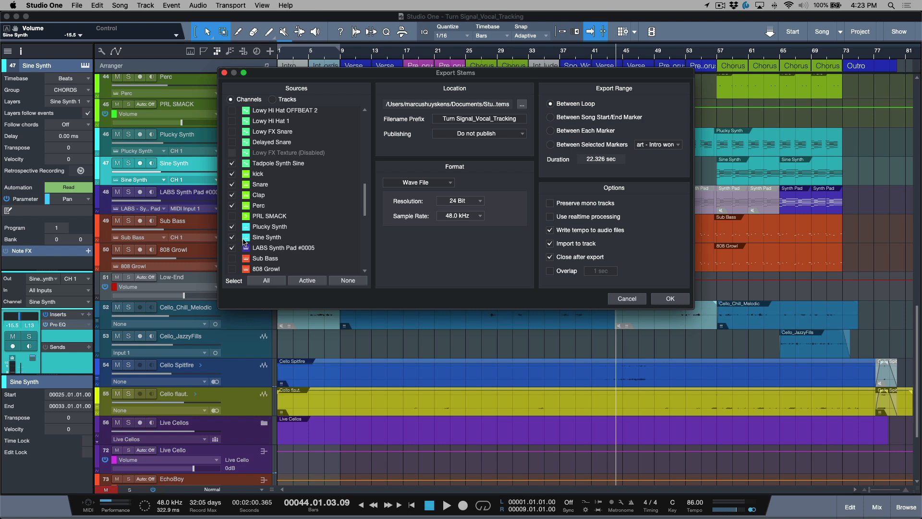
scroll(256, 227, down, 1)
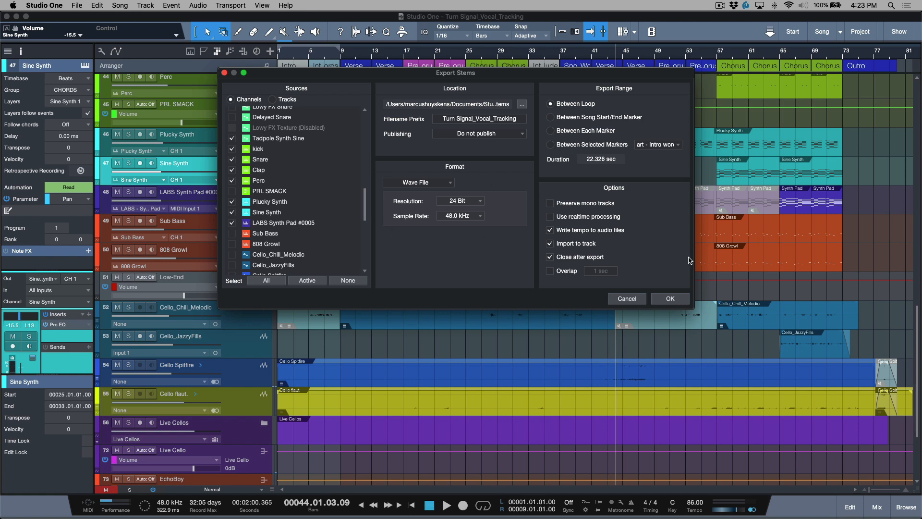
click(628, 299)
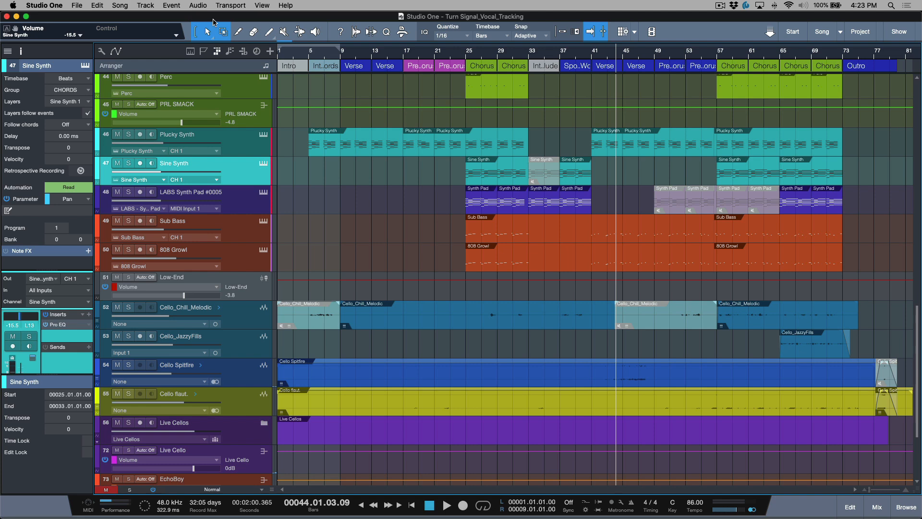
- Save the song under the new name "Turn Signal - MH Mix.song" in the Turn_Signal_Vocal_Tracking folder
click(80, 7)
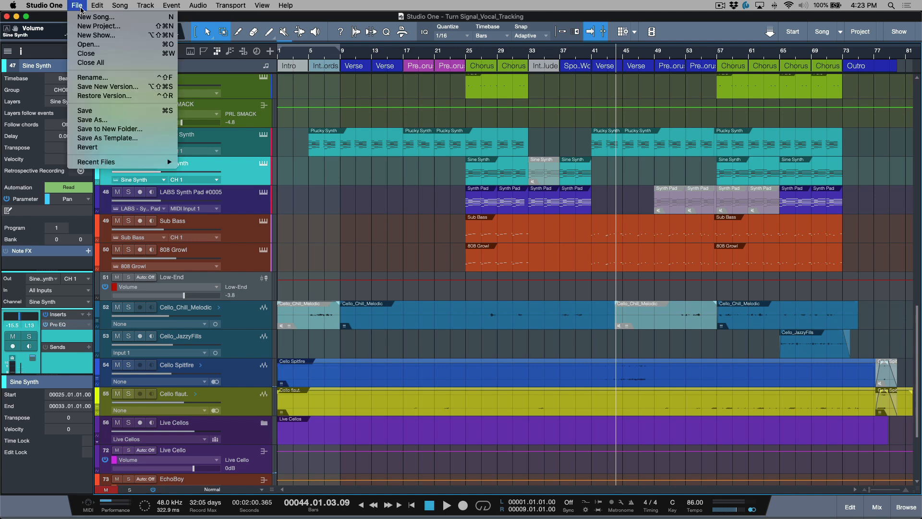
click(101, 125)
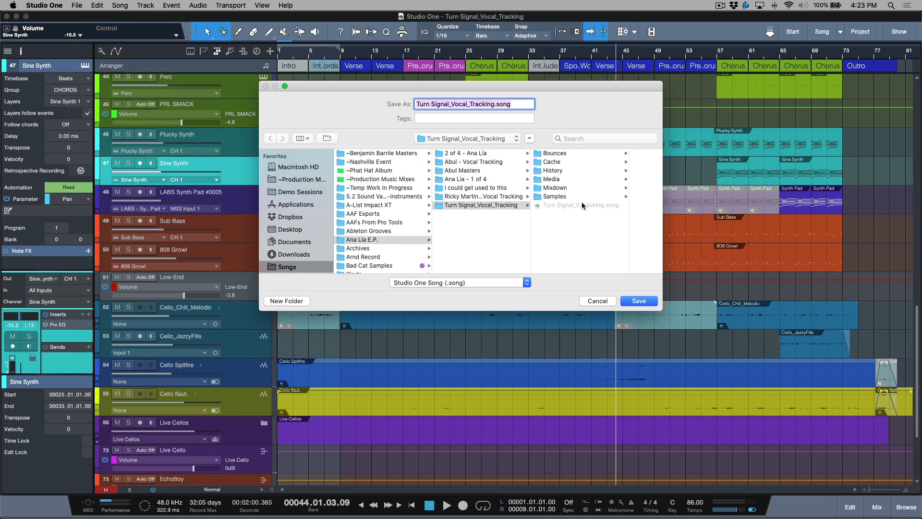
click(494, 104)
key(BackSpace)
key(BackSpace)
key(BackSpace)
key(BackSpace)
key(BackSpace)
key(BackSpace)
key(BackSpace)
key(BackSpace)
key(BackSpace)
key(BackSpace)
key(BackSpace)
key(BackSpace)
key(BackSpace)
key(BackSpace)
key(BackSpace)
text(- MH Mix)
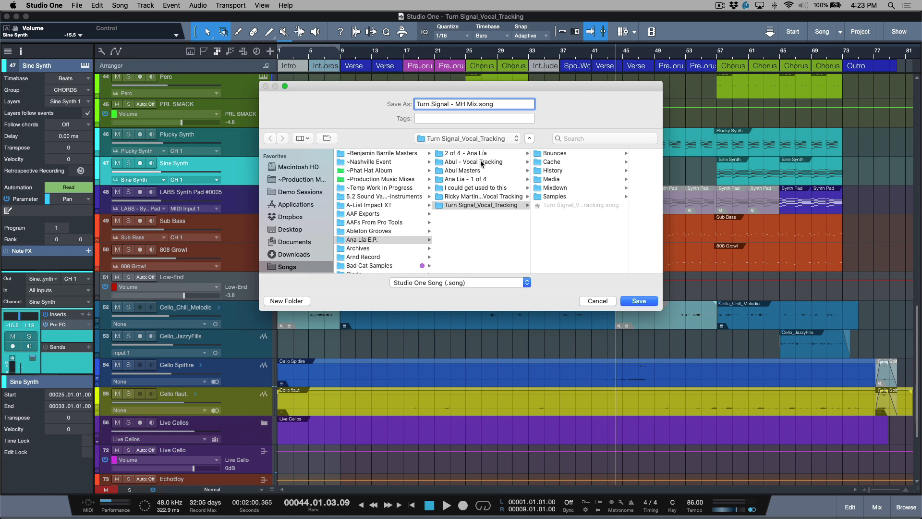
click(640, 301)
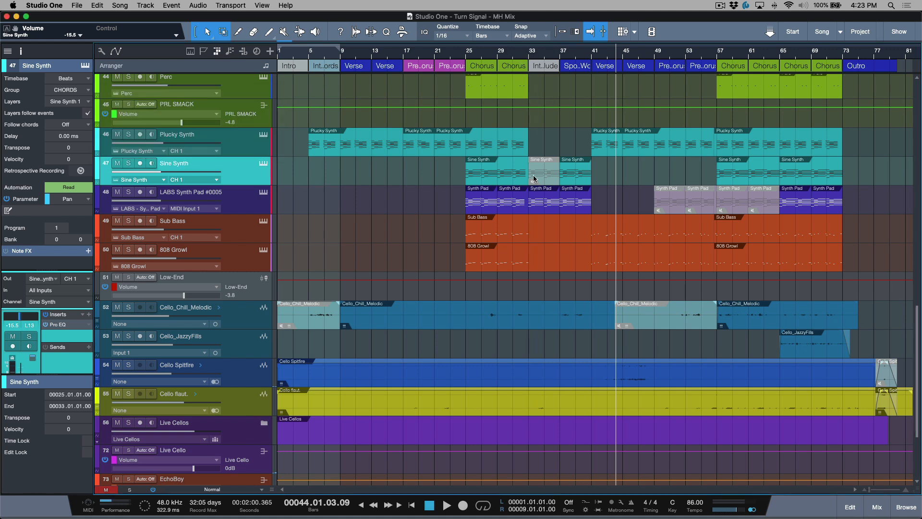
- Review the events on the hi-hat and snare tracks by selecting them across the arrangement, and clear the selection
scroll(548, 144, up, 2)
scroll(550, 151, up, 10)
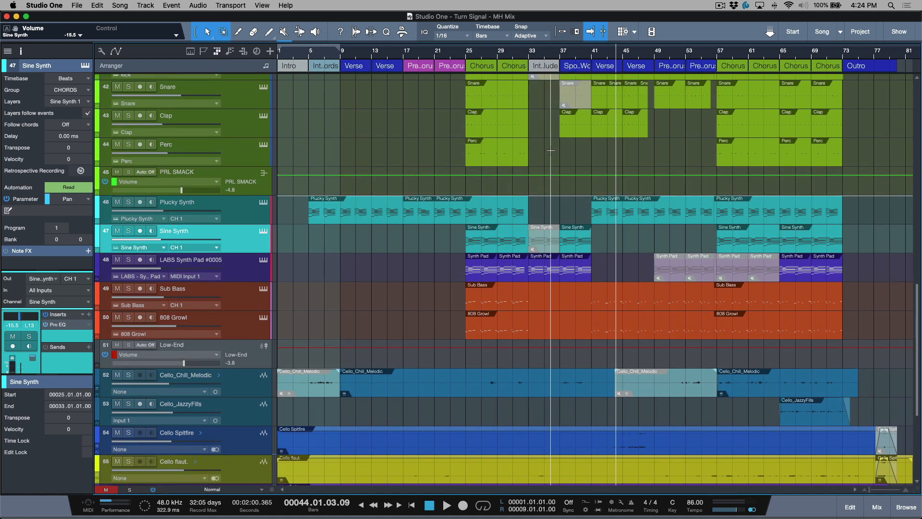
scroll(571, 161, up, 12)
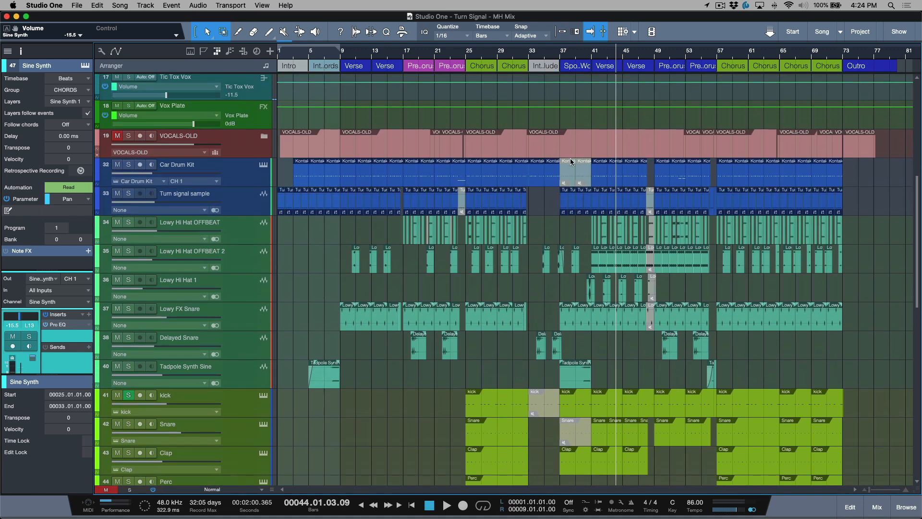
scroll(571, 162, down, 6)
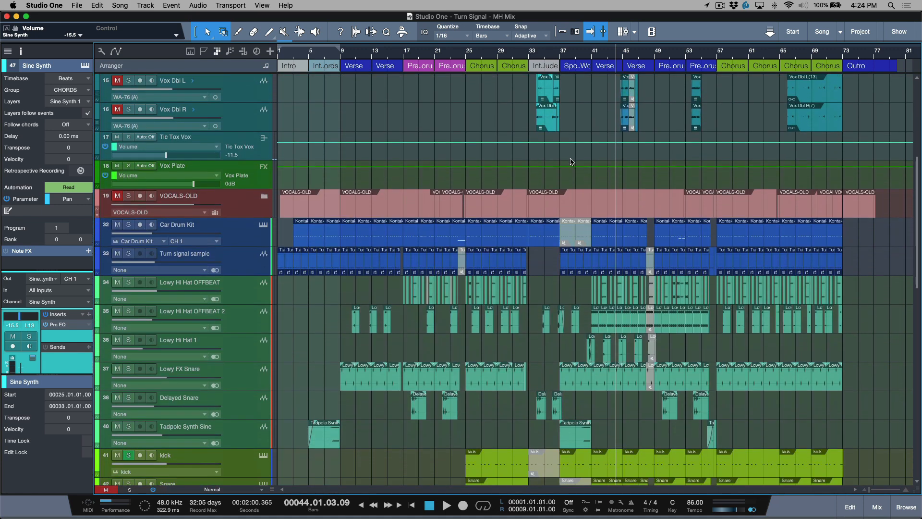
drag(353, 303, 842, 301)
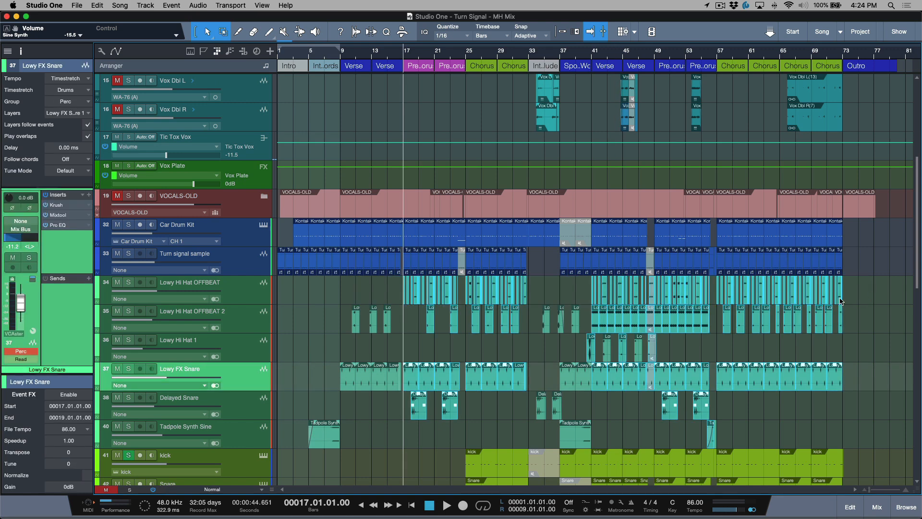
click(546, 294)
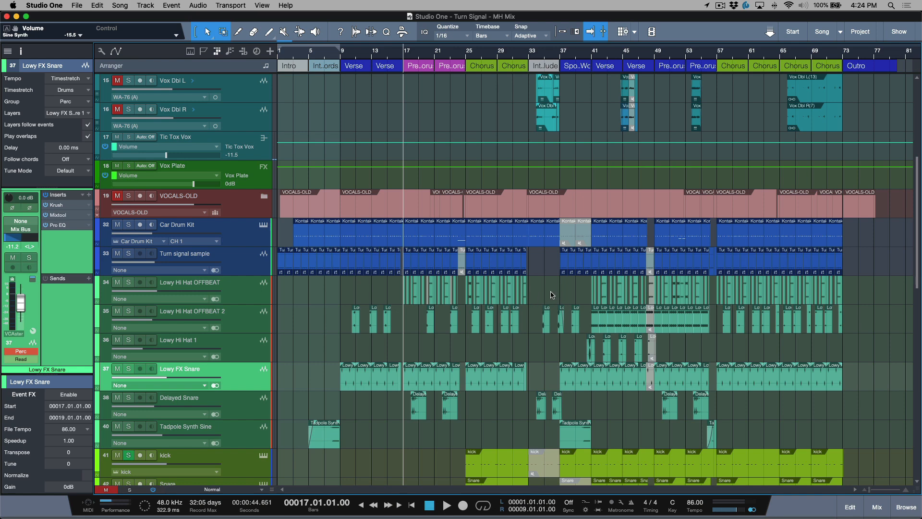
- Turn on snapping, solo the Turn signal sample track and listen to it briefly from bar 17
click(563, 32)
click(137, 255)
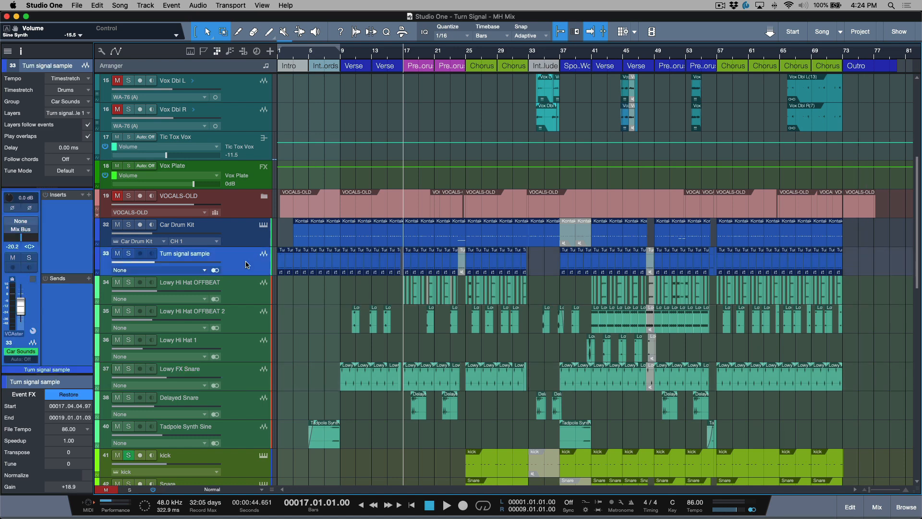
click(128, 254)
key(space)
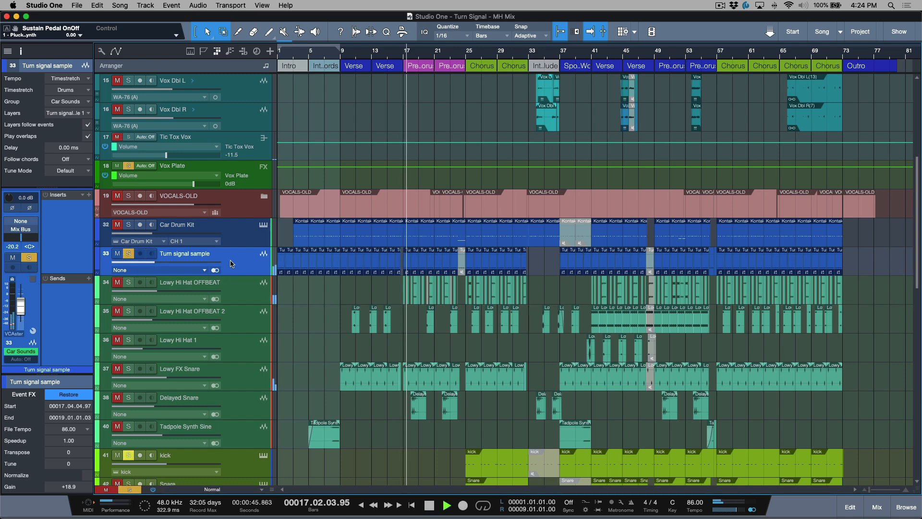
key(space)
- Solo the Perc group tracks and listen to the Lowy Hi Hat OFFBEAT and OFFBEAT 2 parts
click(330, 297)
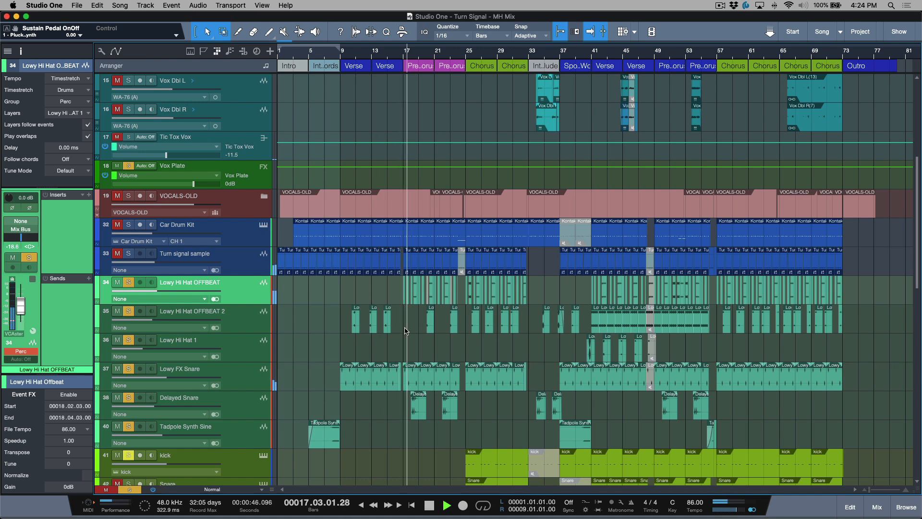
key(space)
click(387, 322)
key(space)
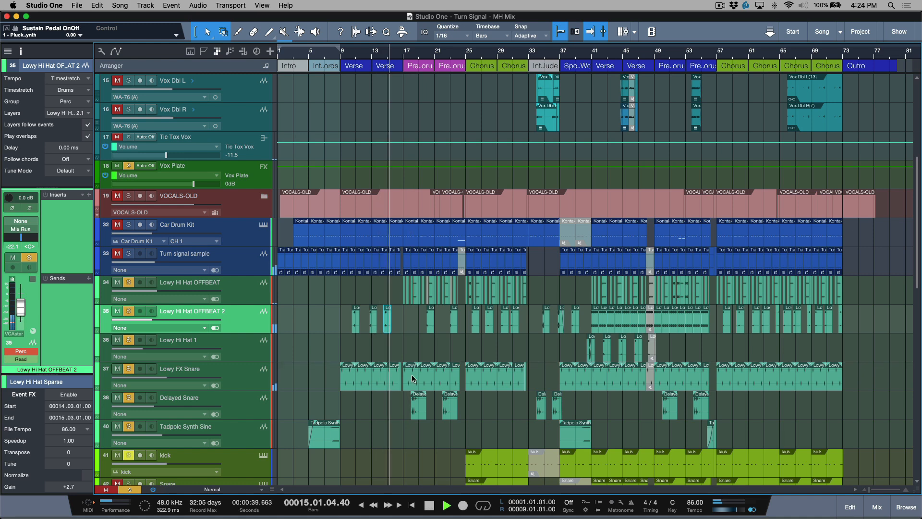
key(space)
- Listen to the Lowy FX Snare and Delayed Snare tracks one at a time in solo, and clear the solos
super+click(129, 369)
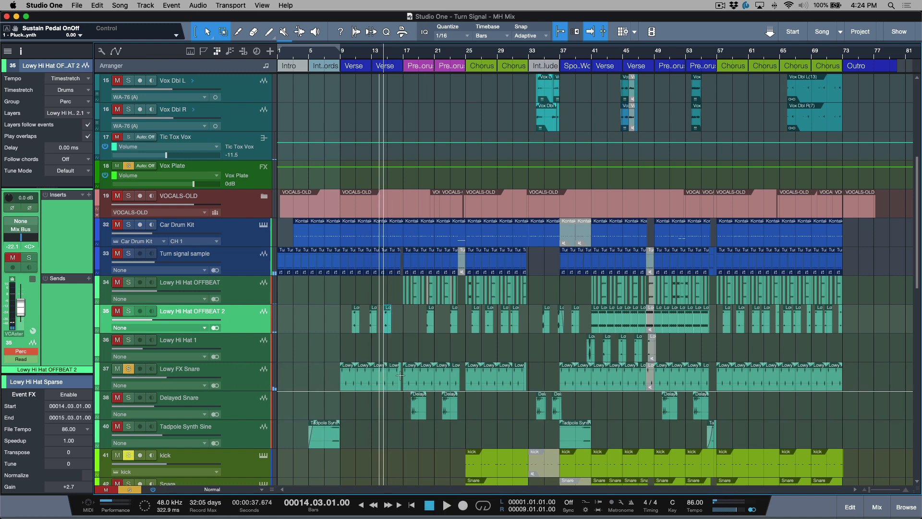
key(space)
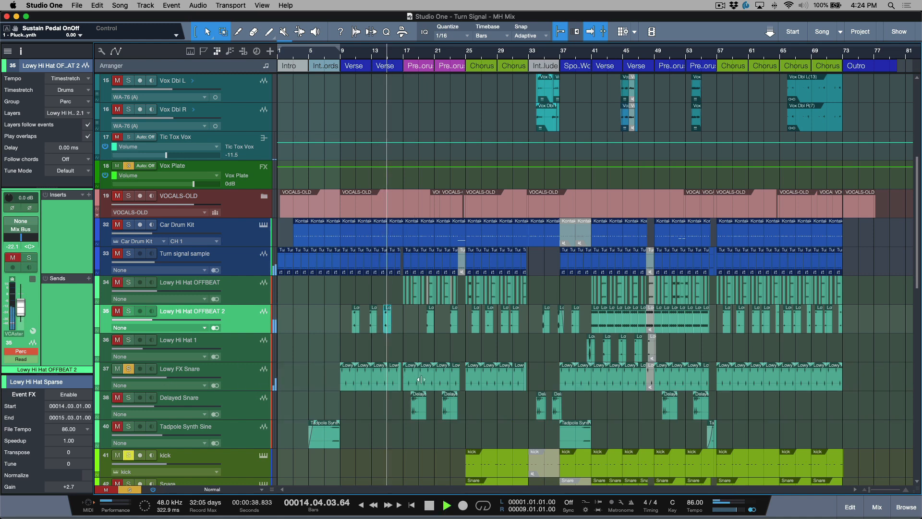
click(419, 416)
super+click(128, 397)
key(space)
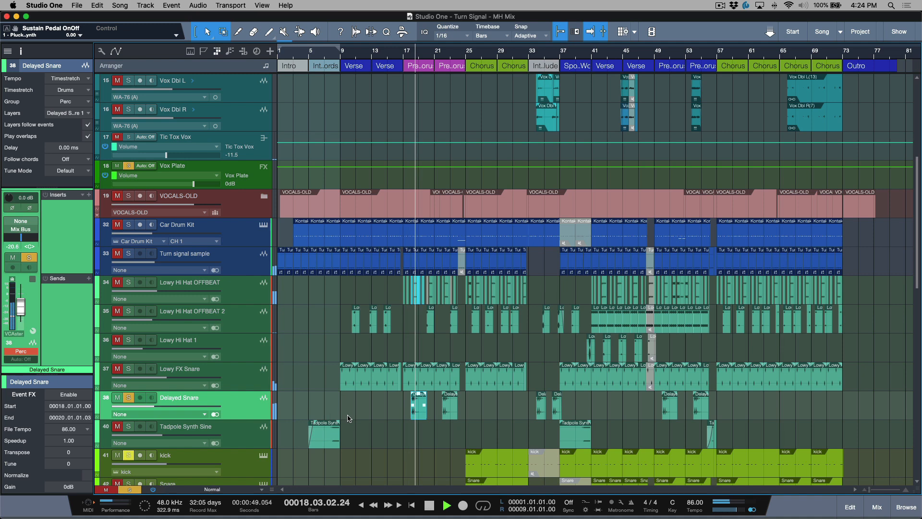
key(space)
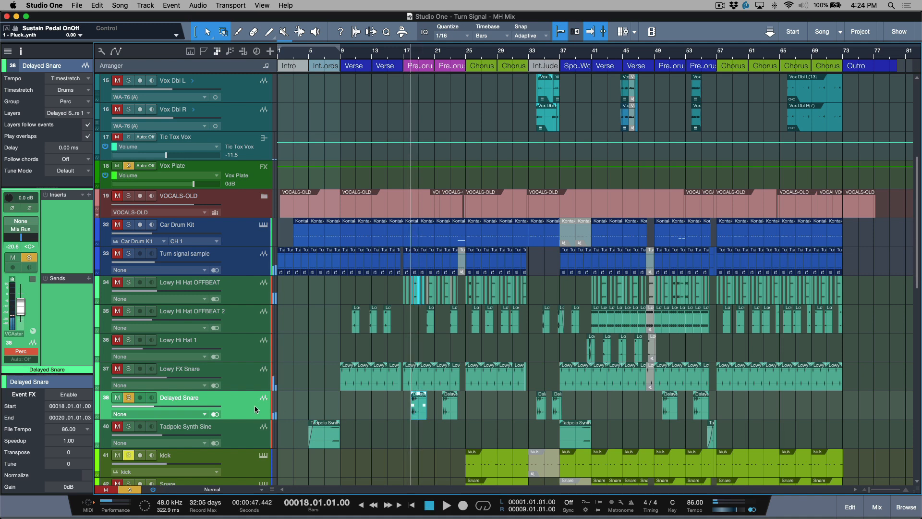
key(shift+s)
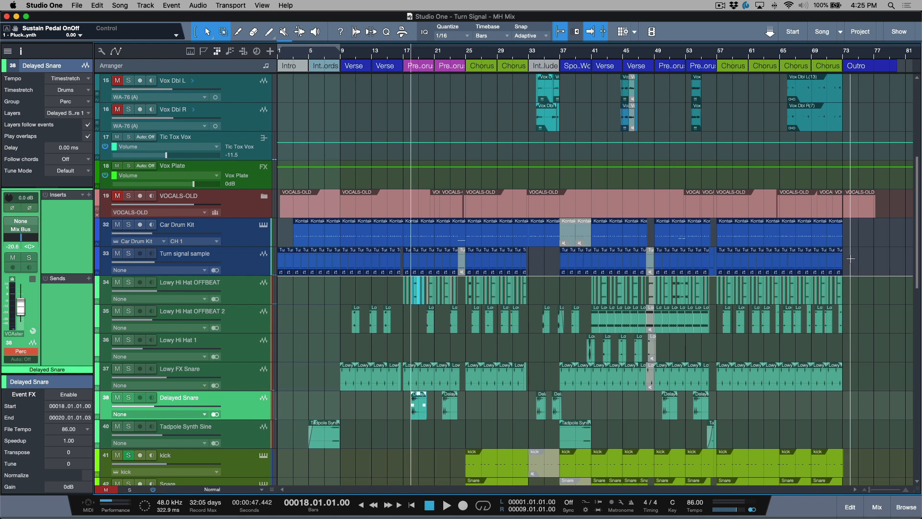
- Select the range from bar 1 to about bar 74 across the Turn signal sample through Delayed Snare tracks
drag(849, 259, 290, 261)
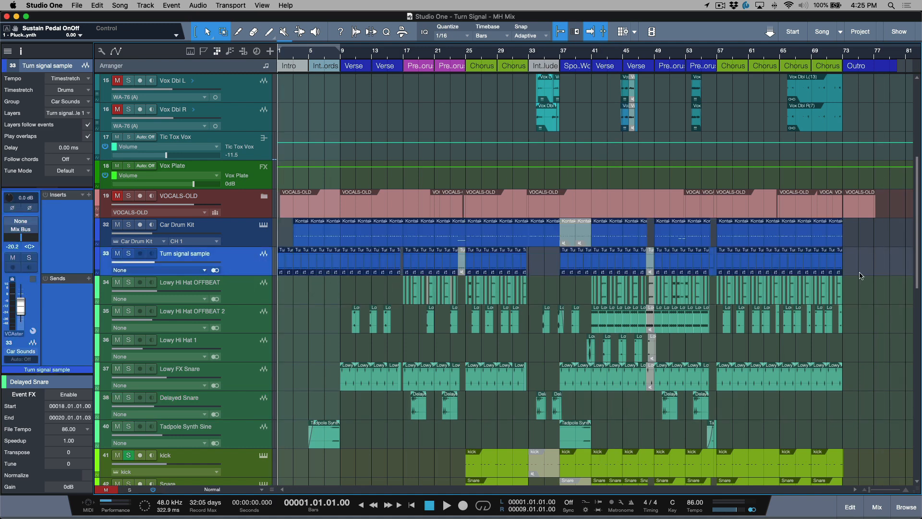
drag(849, 258, 247, 267)
scroll(677, 275, down, 5)
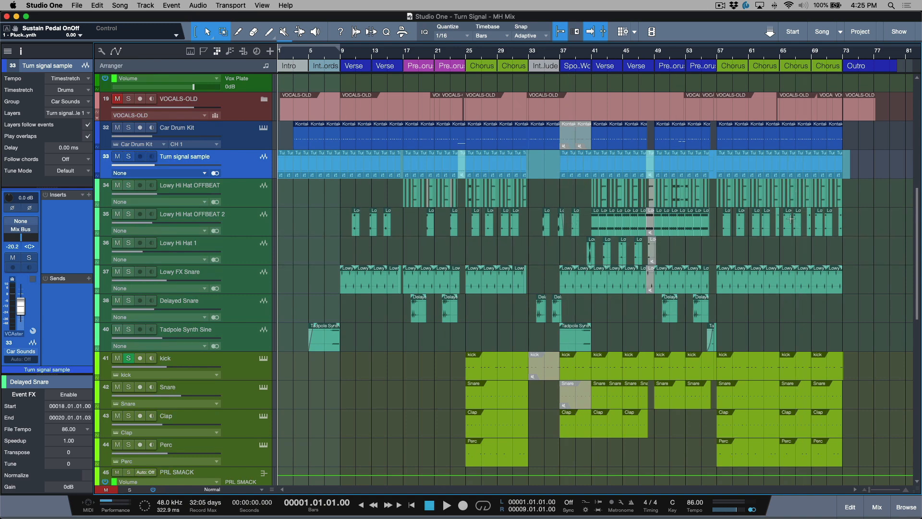
click(878, 204)
drag(851, 164, 250, 304)
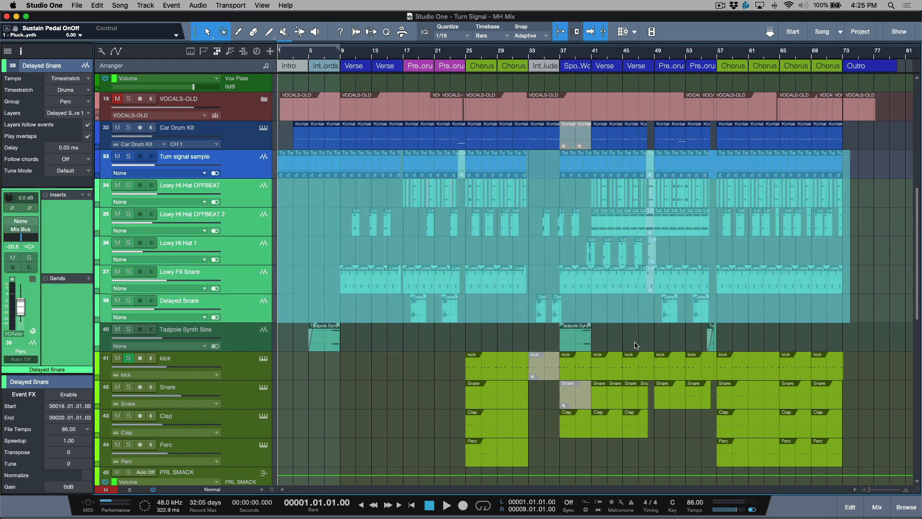
- Solo the Tadpole Synth Sine track and listen to its first event from bar 5 in close-up
click(327, 349)
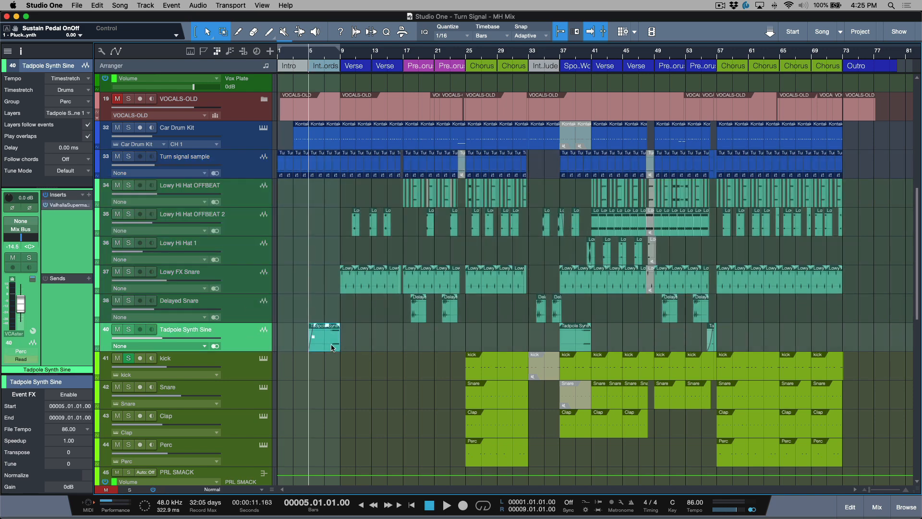
click(329, 339)
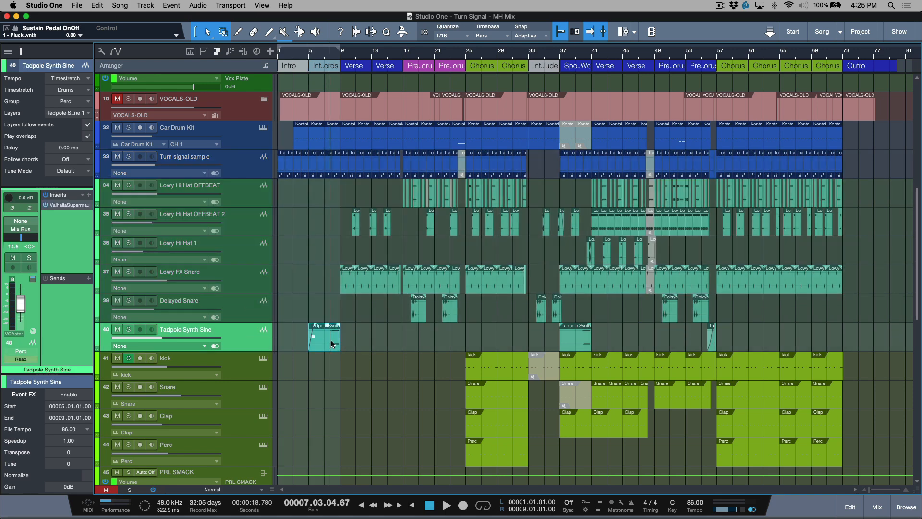
key(z)
click(543, 327)
key(space)
key(space)
click(128, 163)
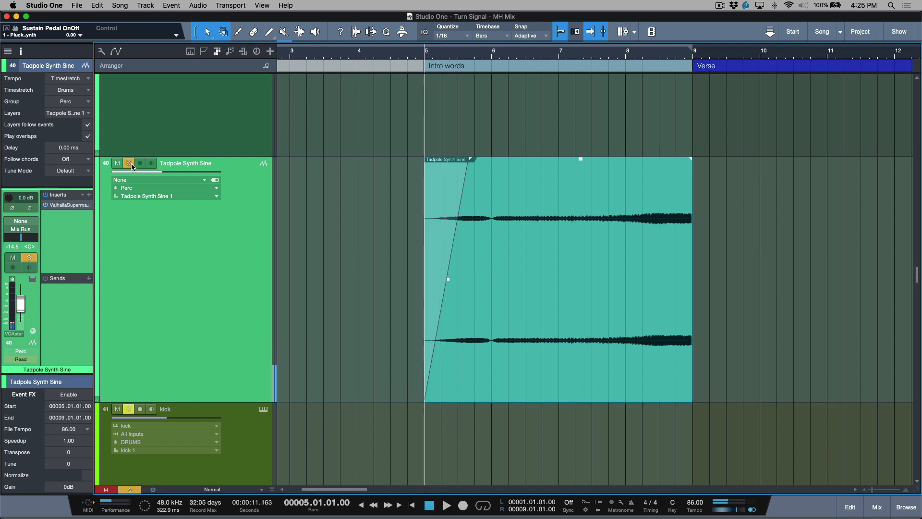
key(space)
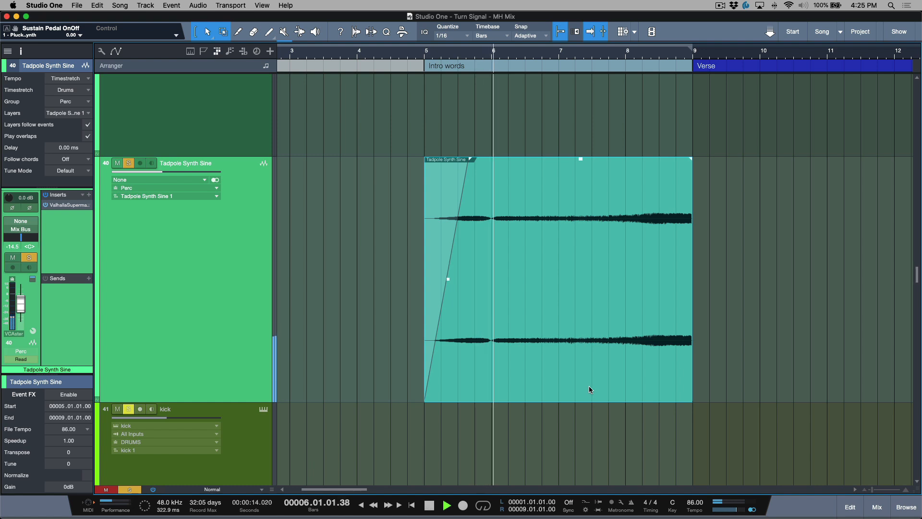
key(space)
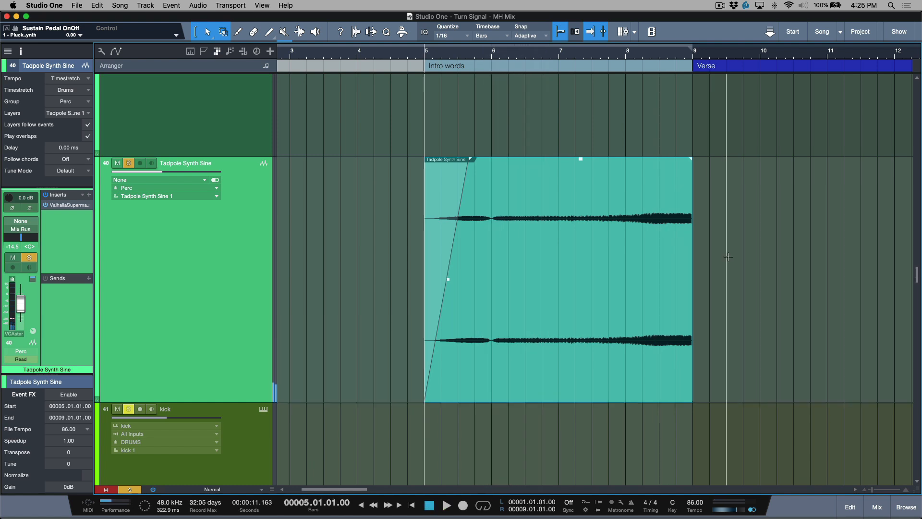
- Return to the full arrangement and place the playback position at the start of the first Tadpole Synth Sine event
click(735, 283)
click(810, 284)
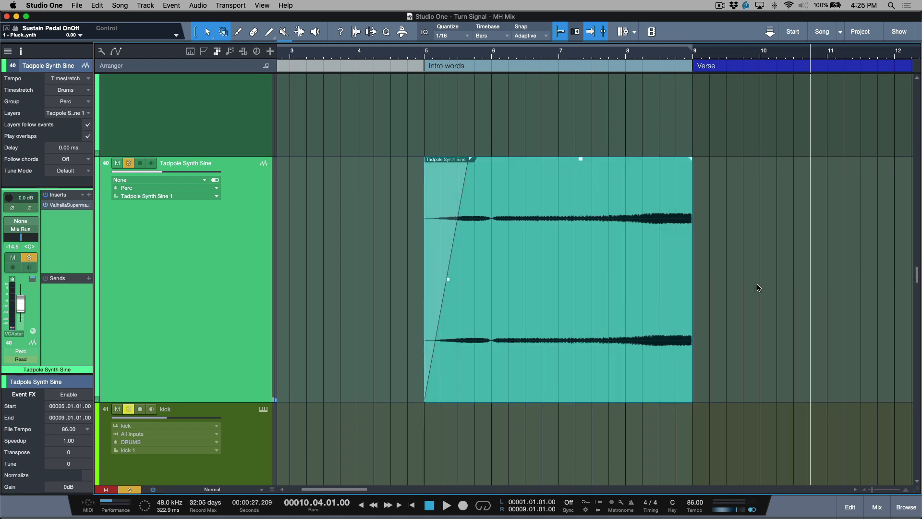
key(z)
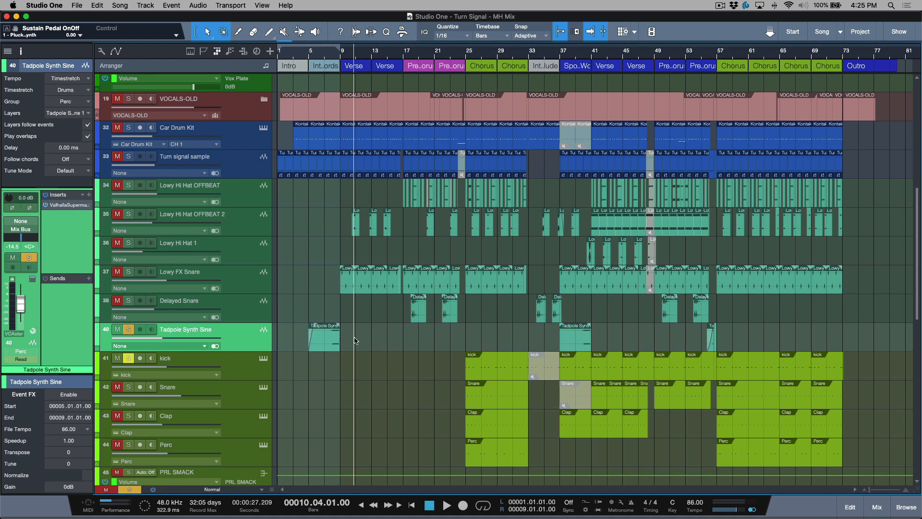
click(320, 347)
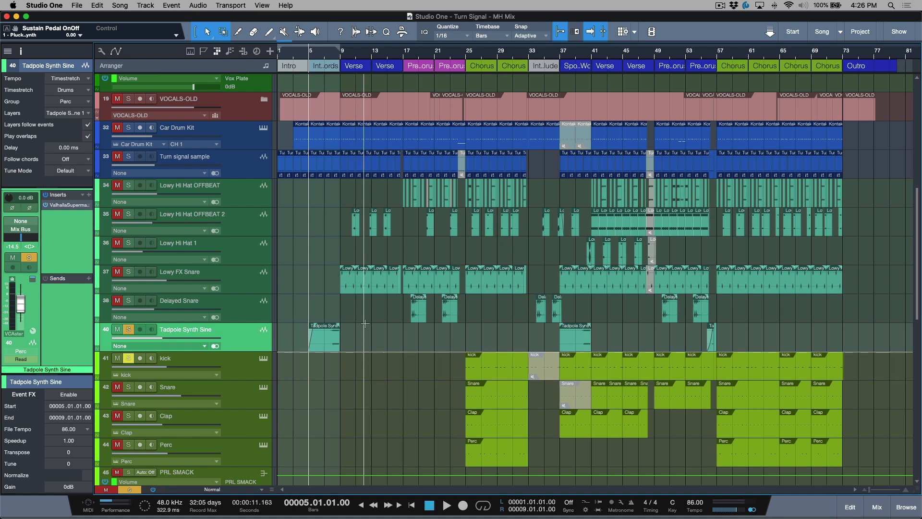
- Listen to the first Delayed Snare event from bar 18, and deselect it
click(416, 320)
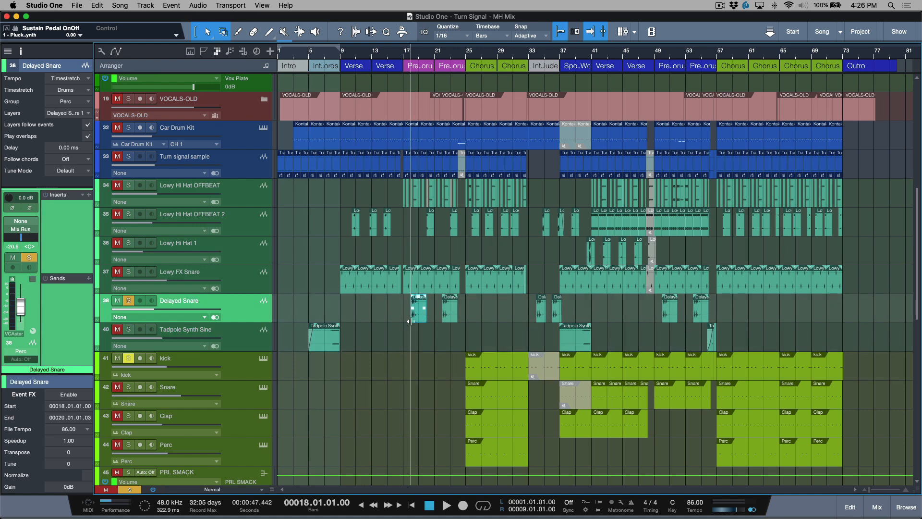
key(space)
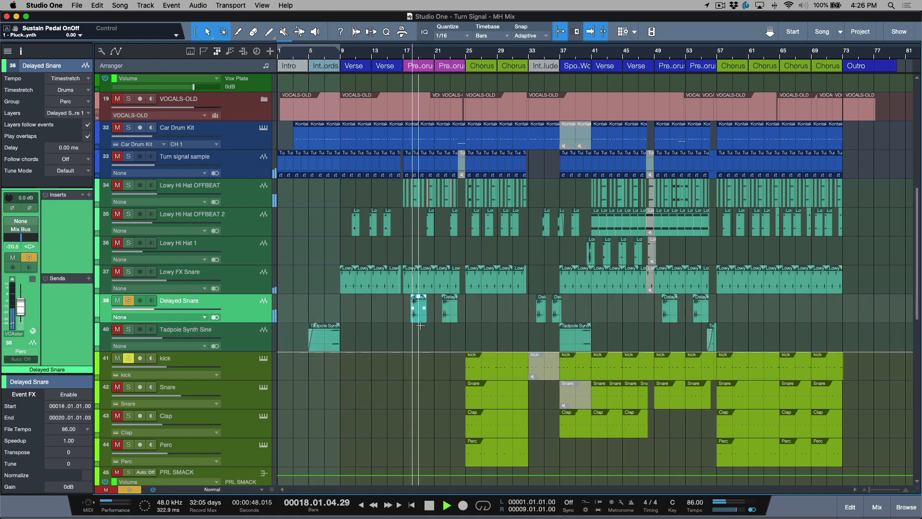
key(space)
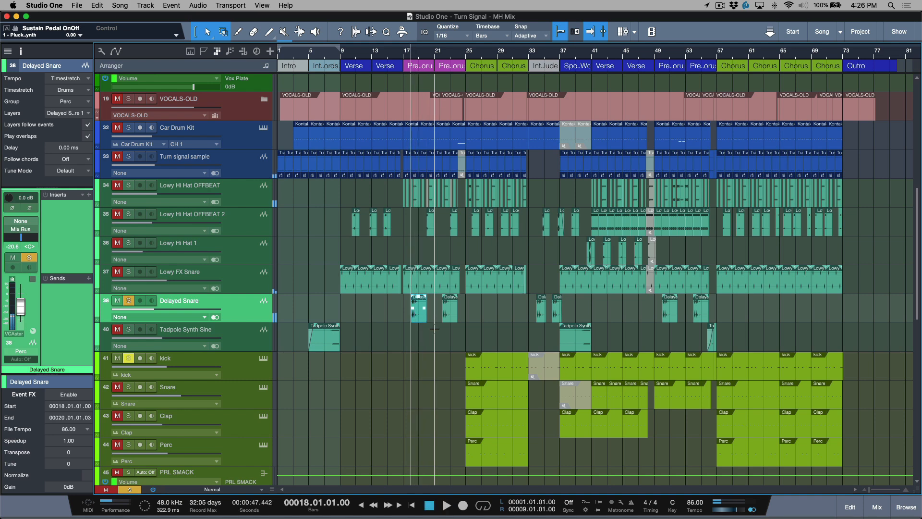
click(480, 320)
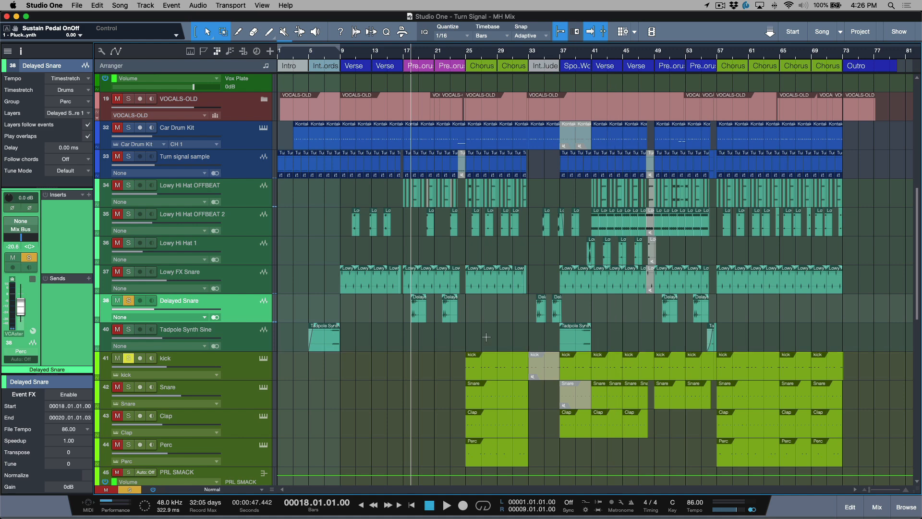
- Bounce bars 1 to 74 of the Turn signal sample through Delayed Snare tracks into one continuous audio event per track
click(851, 192)
drag(851, 192, 181, 305)
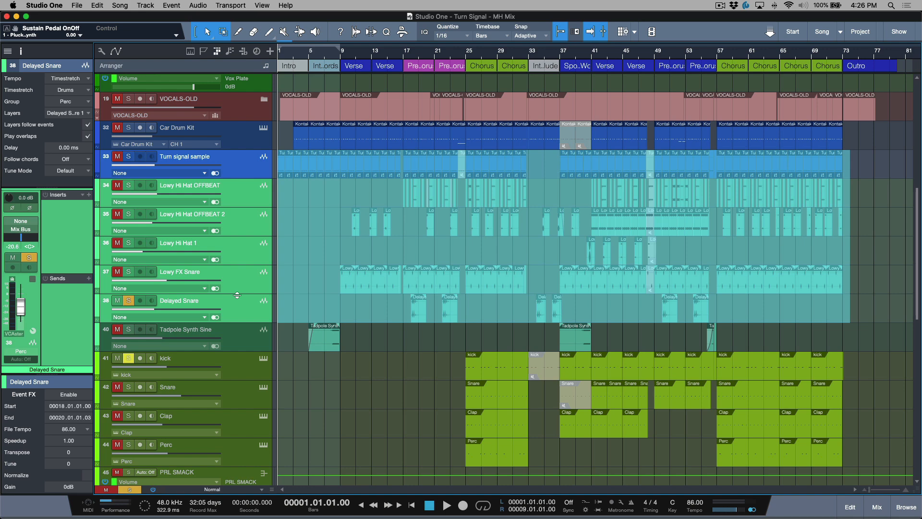
key(super+b)
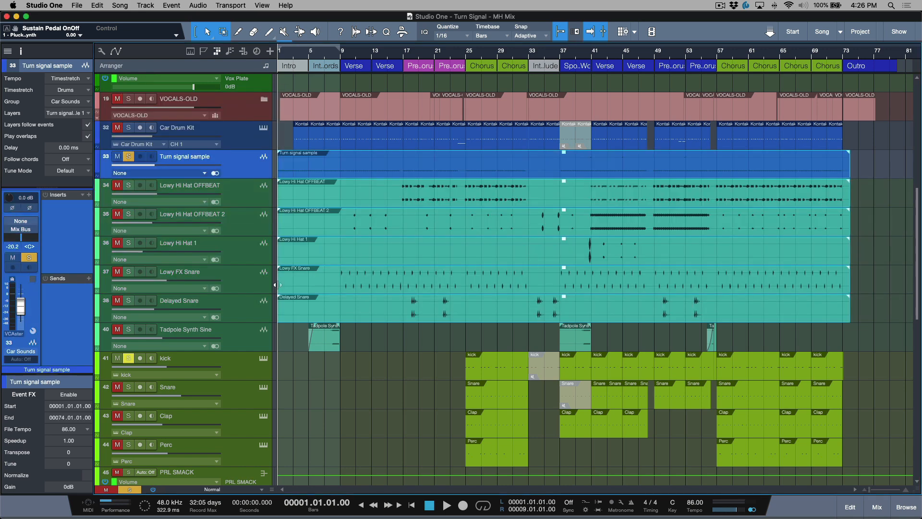
click(880, 201)
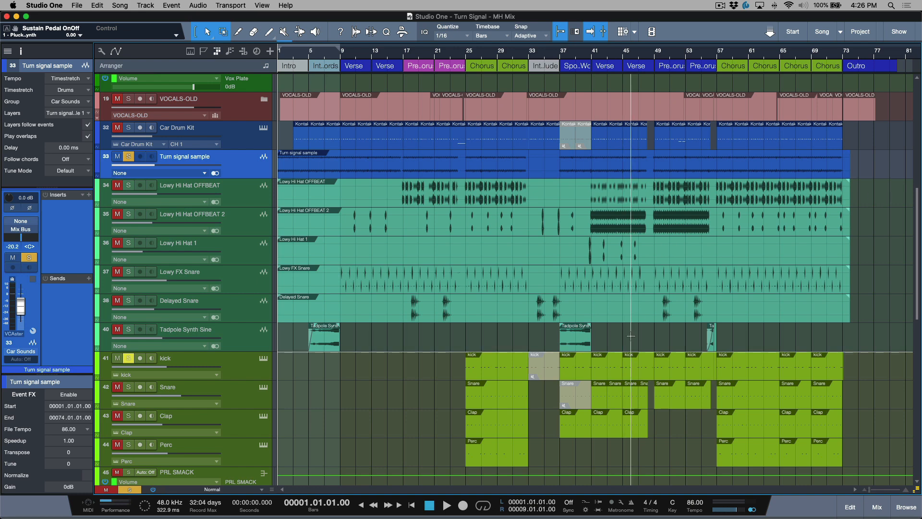
- Open the kick track's Sample One XT instrument to check its sample, and close it
scroll(619, 326, down, 3)
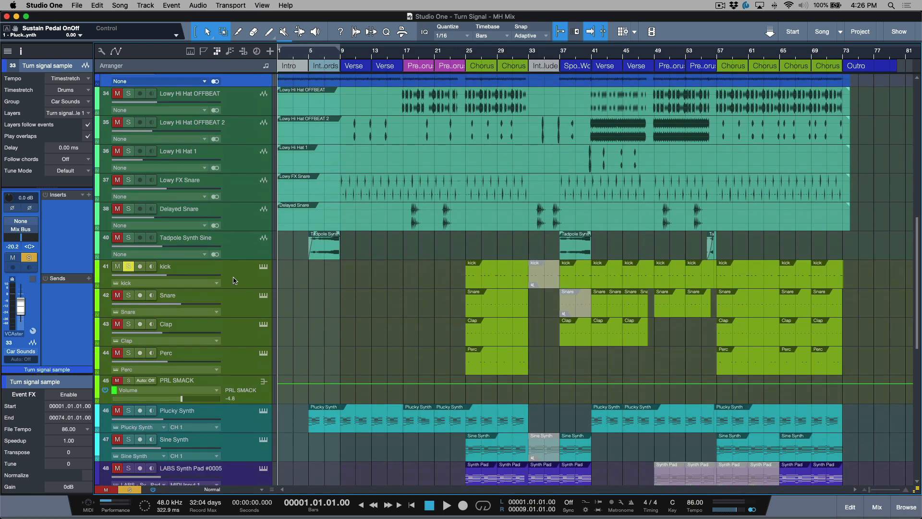
click(253, 279)
click(264, 267)
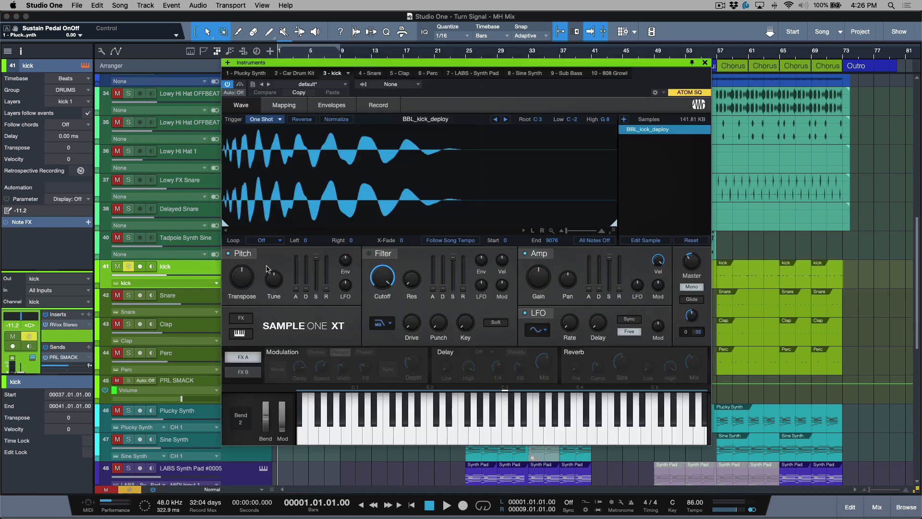
click(705, 63)
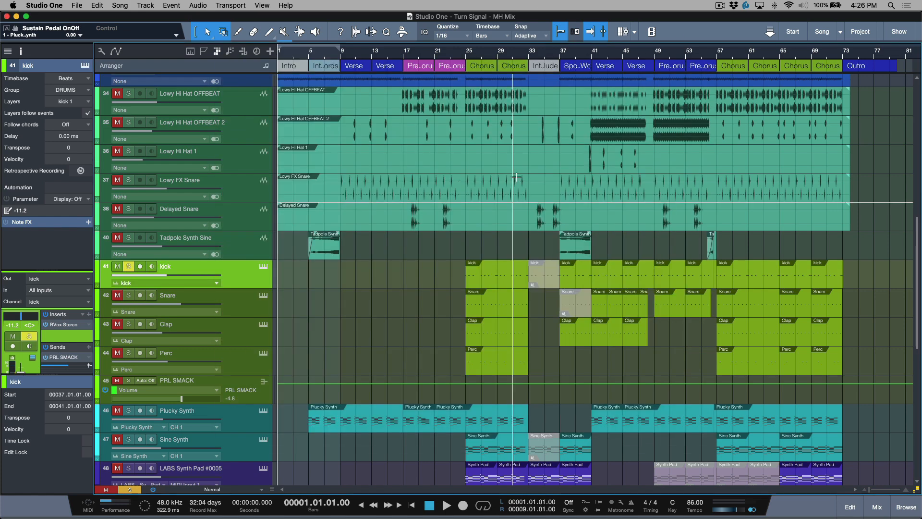
- Solo the Snare, Clap, Perc and Lowy percussion tracks alongside the kick, listen from bar 25, and clear these solos
click(128, 294)
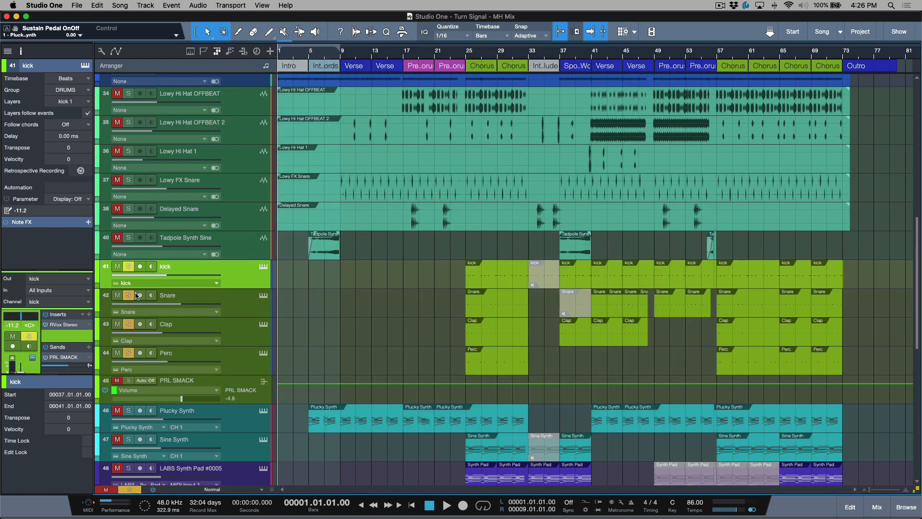
click(495, 281)
key(space)
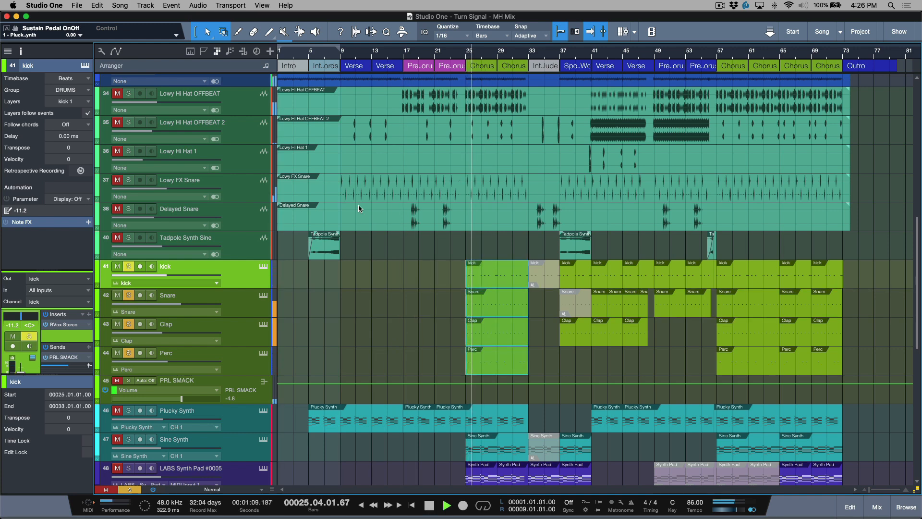
scroll(375, 198, up, 2)
click(129, 126)
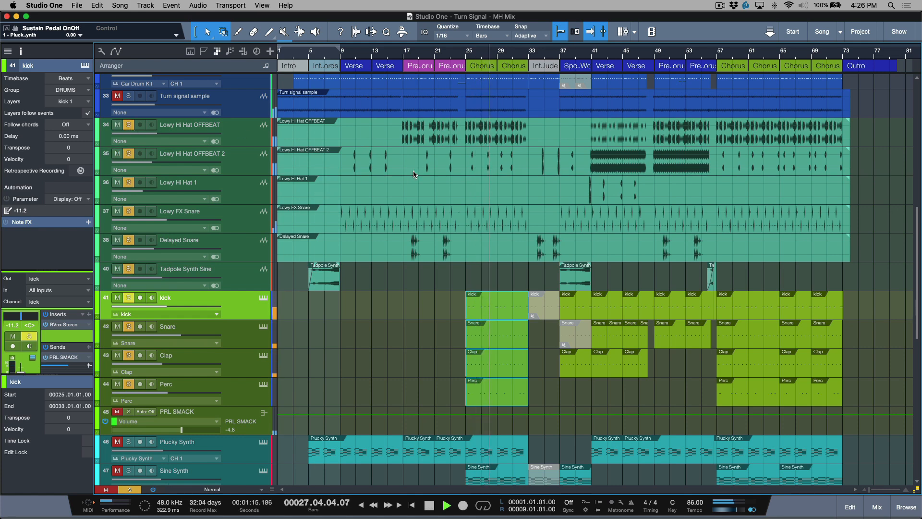
key(space)
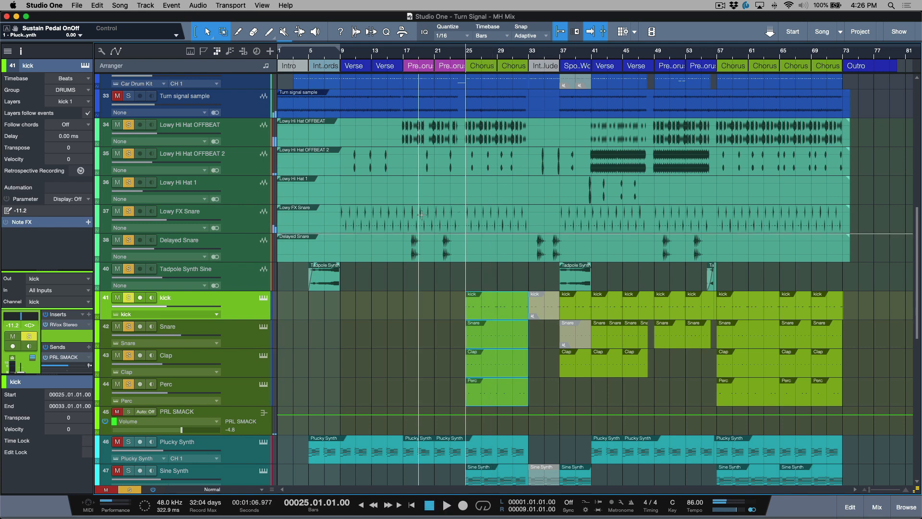
key(shift+s)
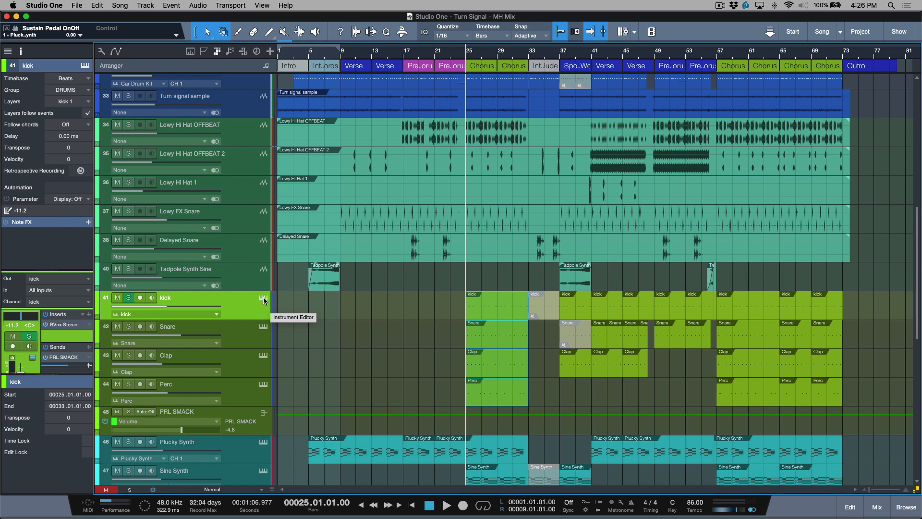
- Examine the samples loaded in the kick, Snare, Clap and Perc instruments and the PRL SMACK bus, and close the instrument editor
click(263, 297)
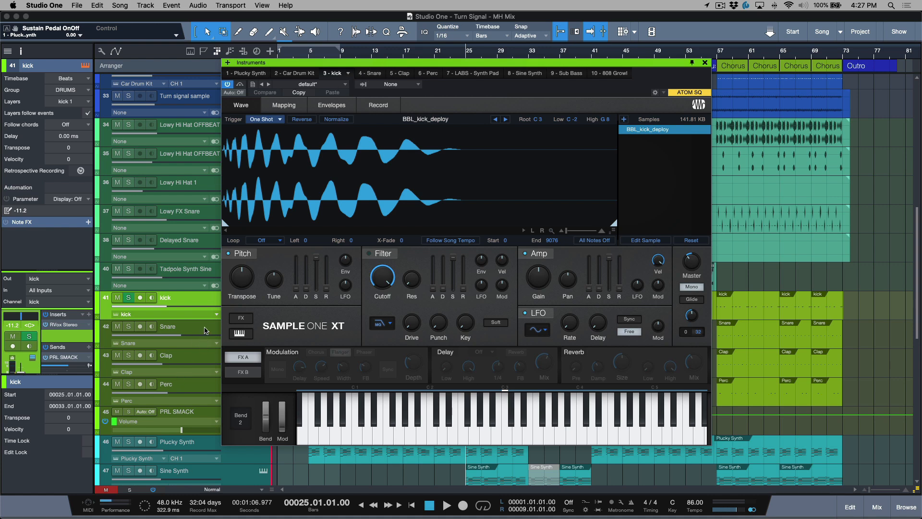
click(205, 332)
click(204, 358)
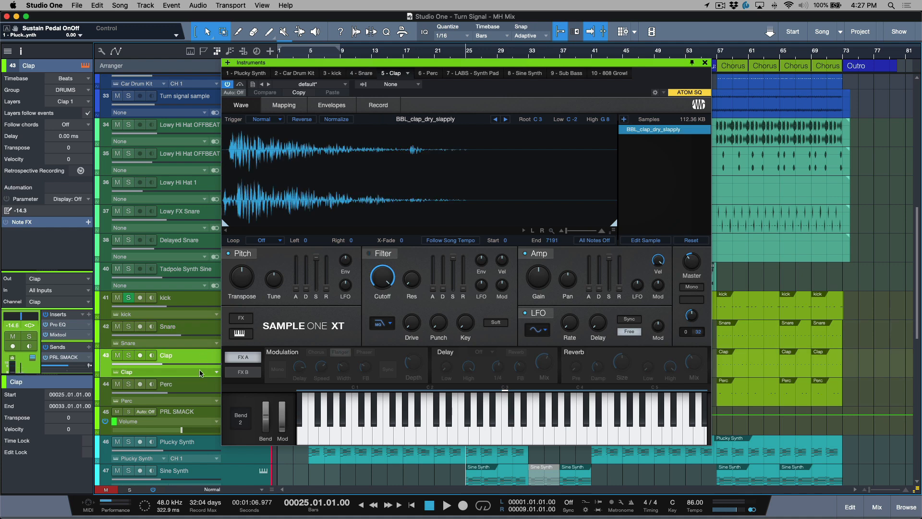
click(203, 386)
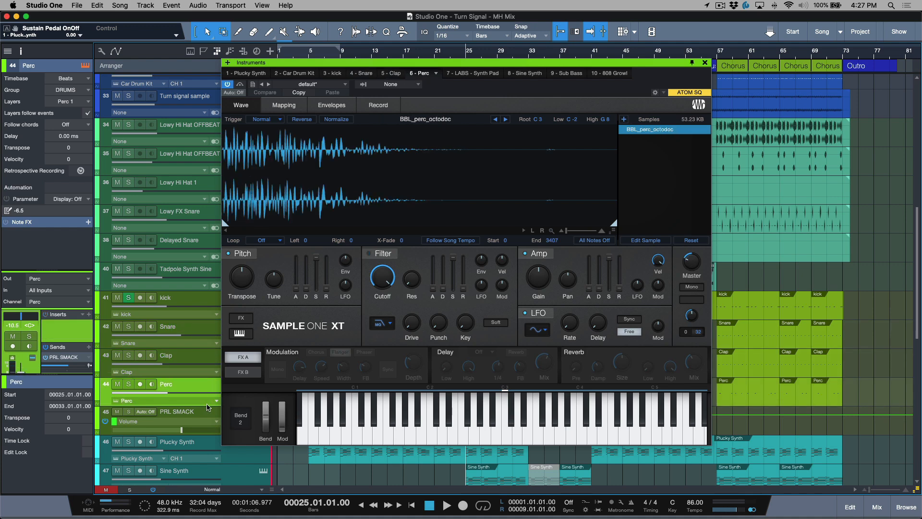
click(210, 414)
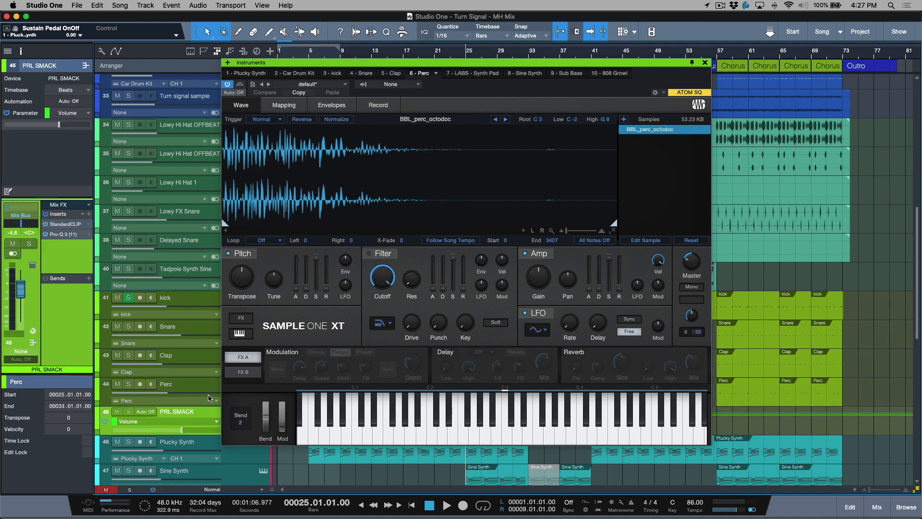
click(211, 387)
click(206, 361)
click(203, 328)
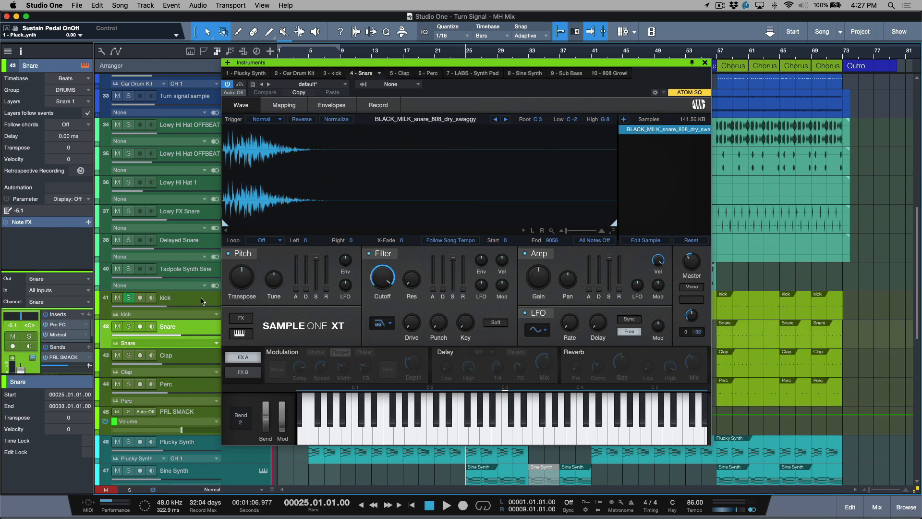
click(202, 301)
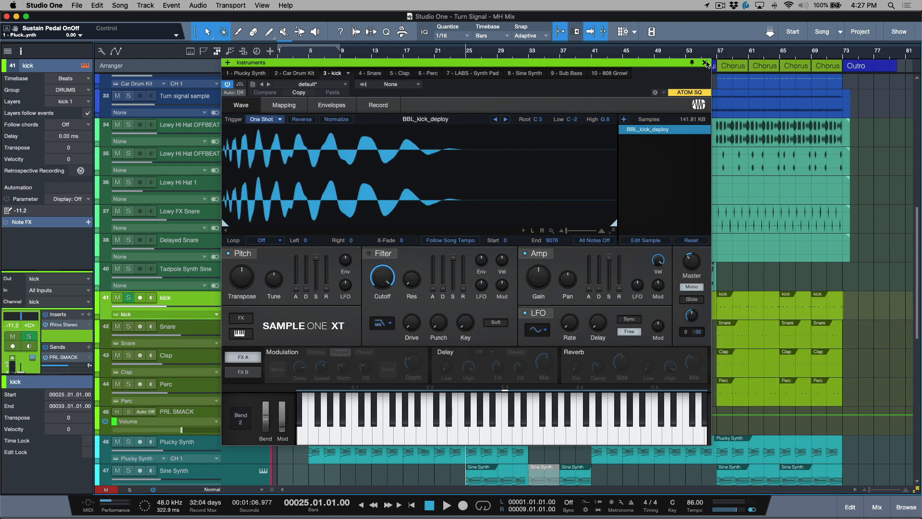
click(705, 63)
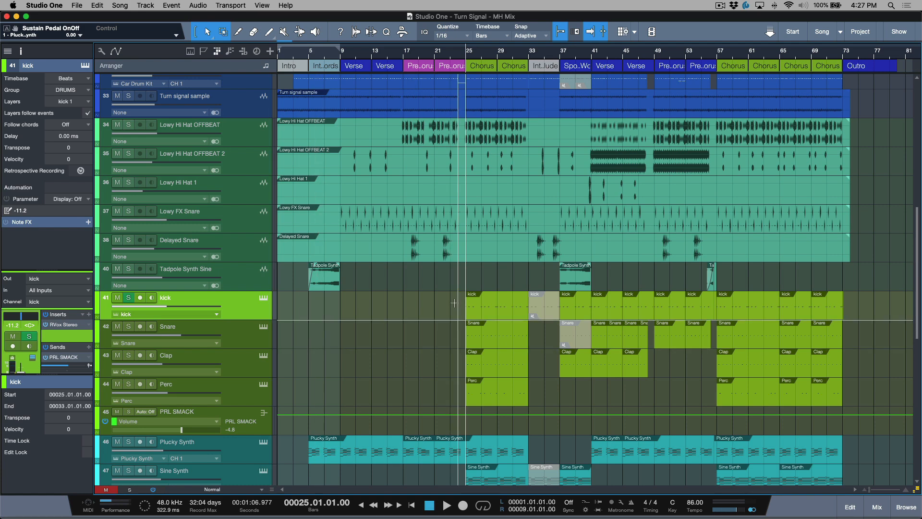
- Delete the muted kick event at bar 33 and the muted Snare event at bar 37
click(547, 313)
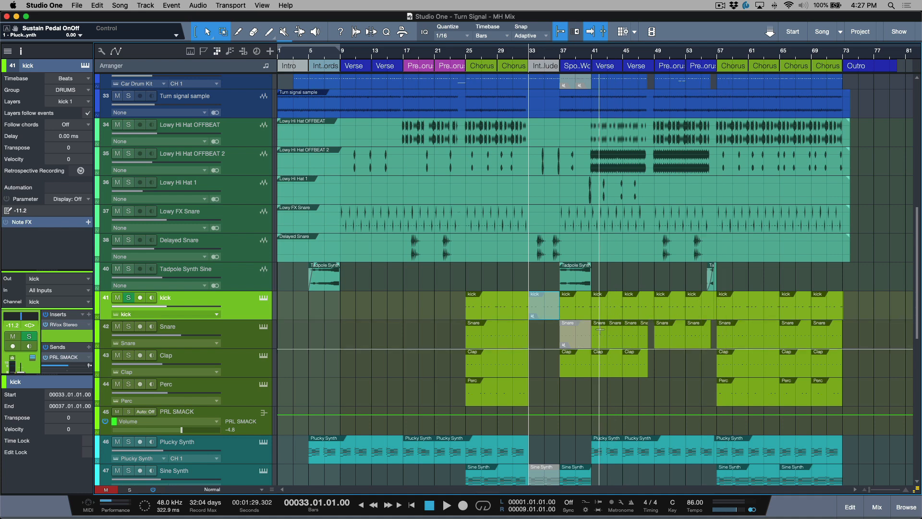
key(Delete)
click(579, 343)
key(Delete)
- Merge the kick, Snare, Clap and Perc events from bar 25 into one continuous part per track, and unsolo the kick
click(438, 313)
drag(427, 312, 901, 384)
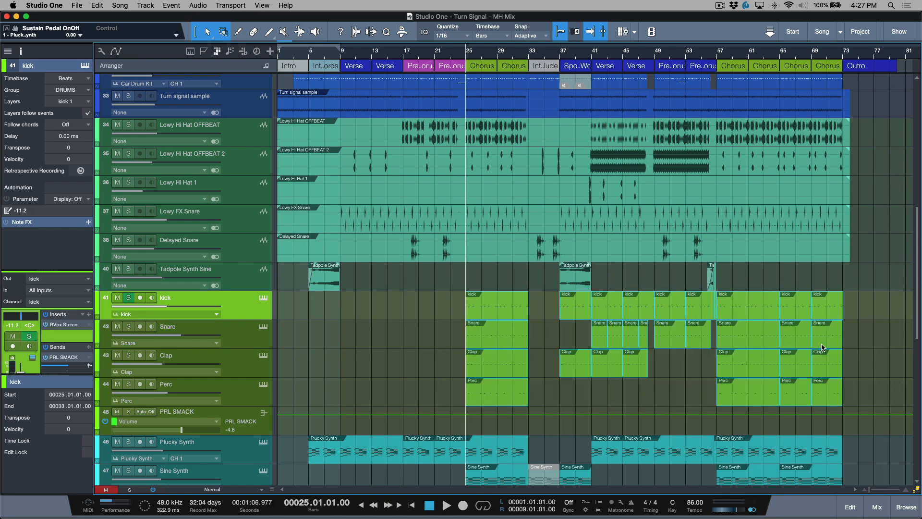
key(g)
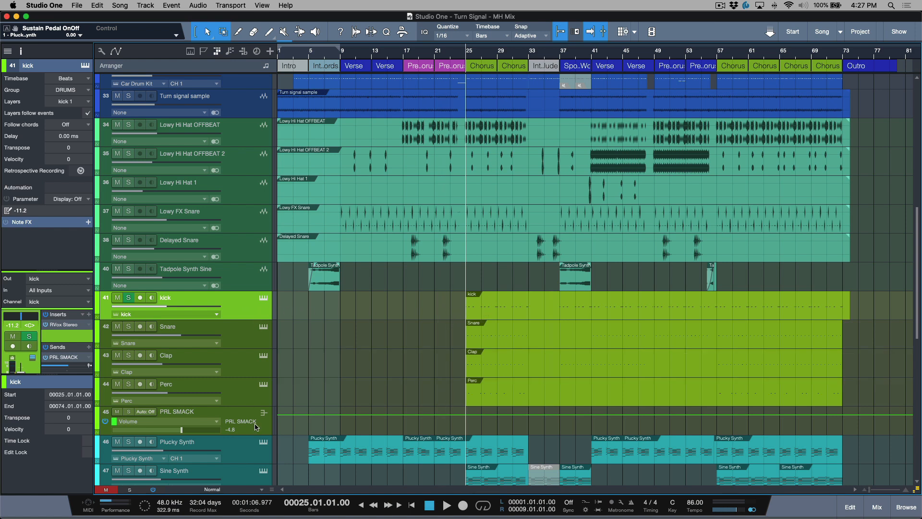
click(130, 297)
- Check the kick, Snare, Clap and Perc channels in the mixing console, and hide the console
scroll(485, 307, down, 1)
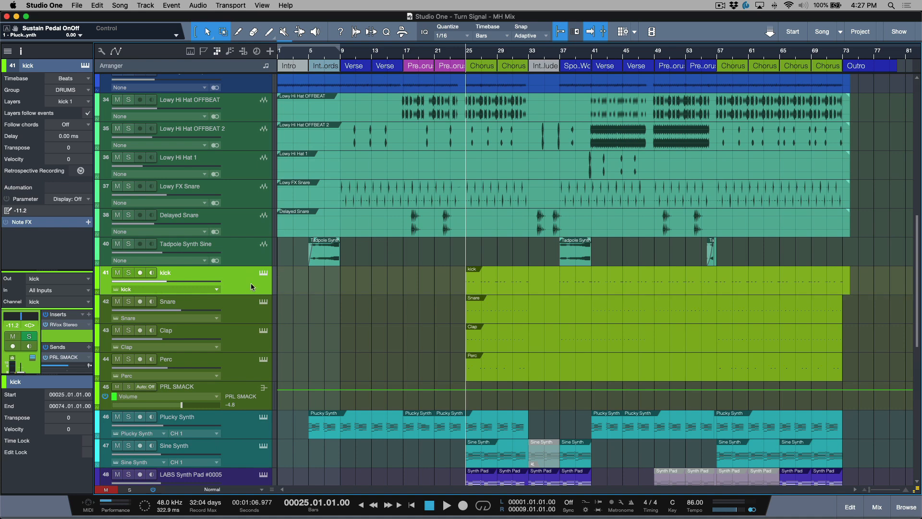
key(F3)
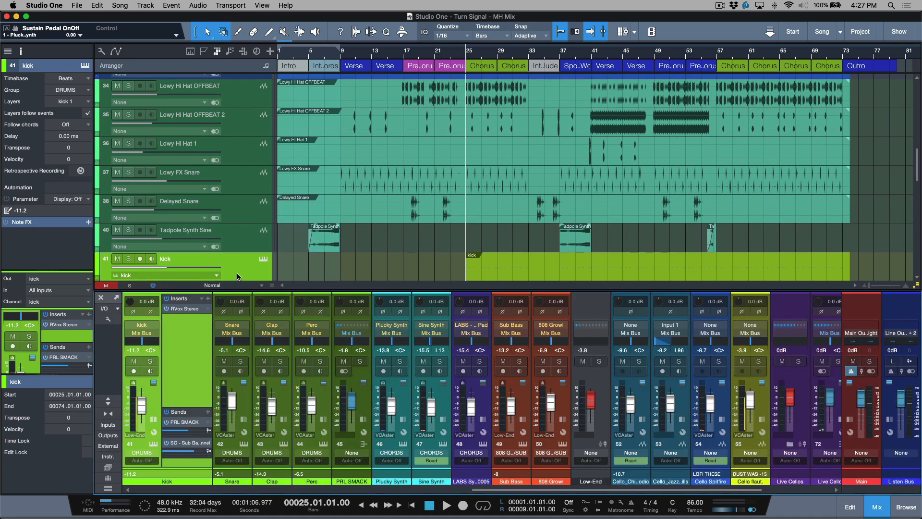
key(F3)
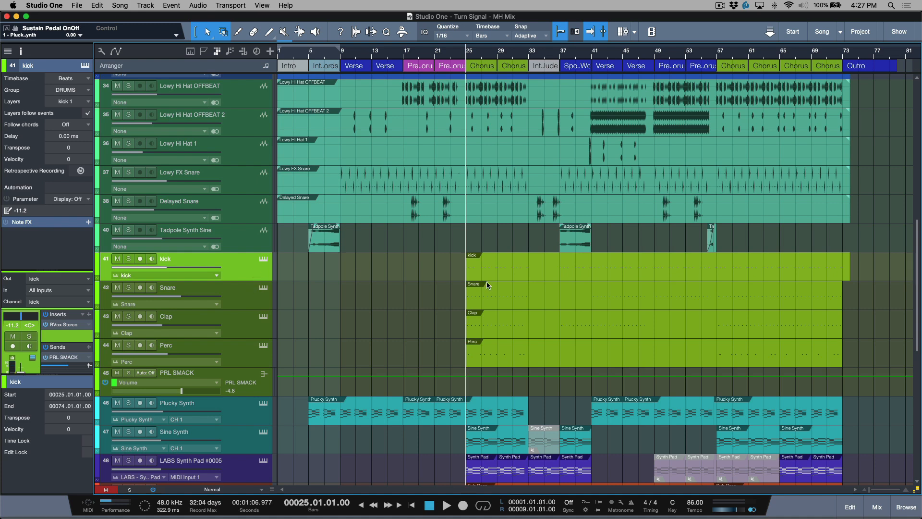
- Transform the kick through Perc tracks to audio with inserts rendered, instrument state preserved, instruments removed and a 5 sec fixed tail
shift+click(256, 361)
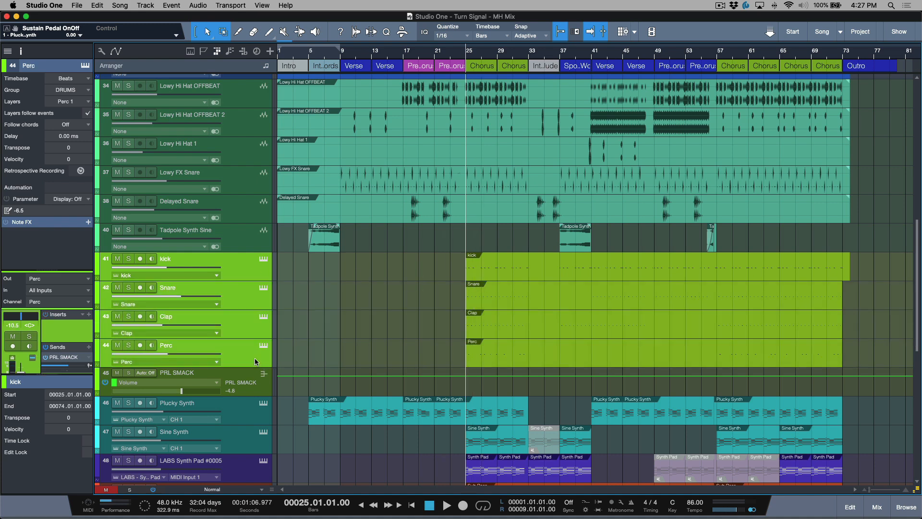
right_click(255, 358)
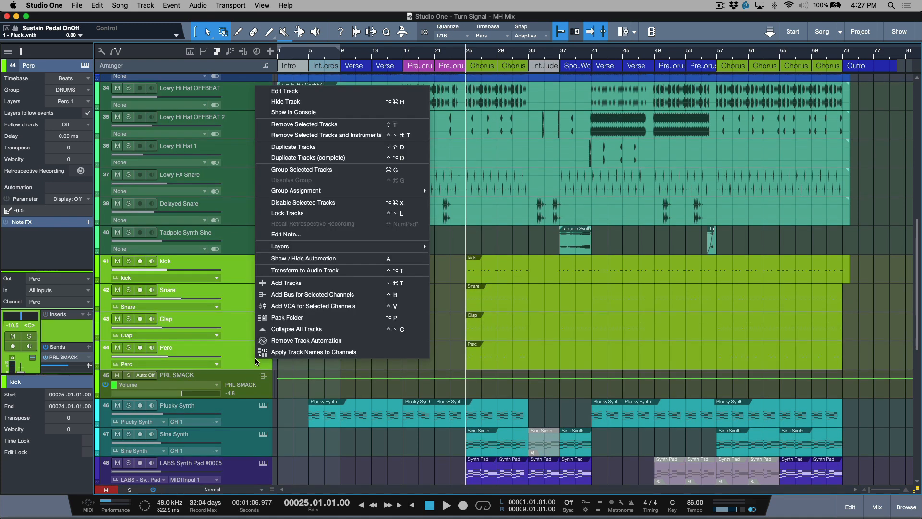
click(309, 270)
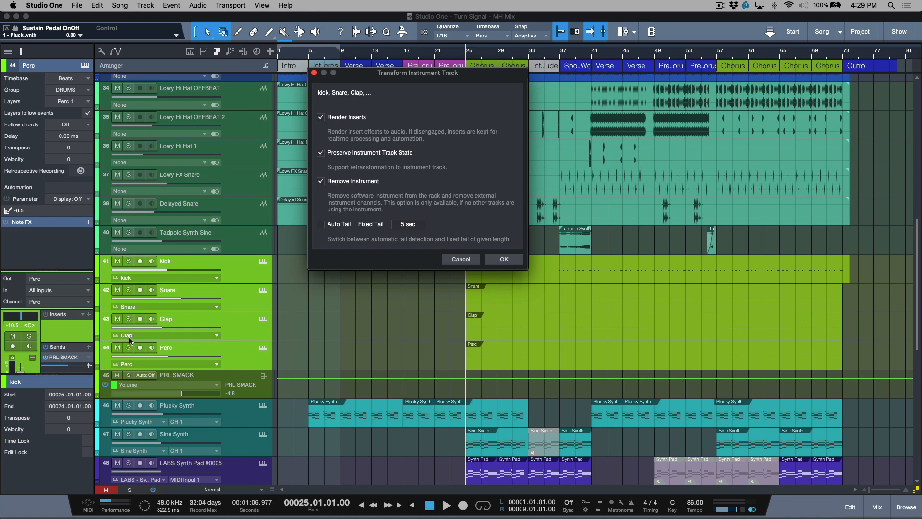
click(505, 259)
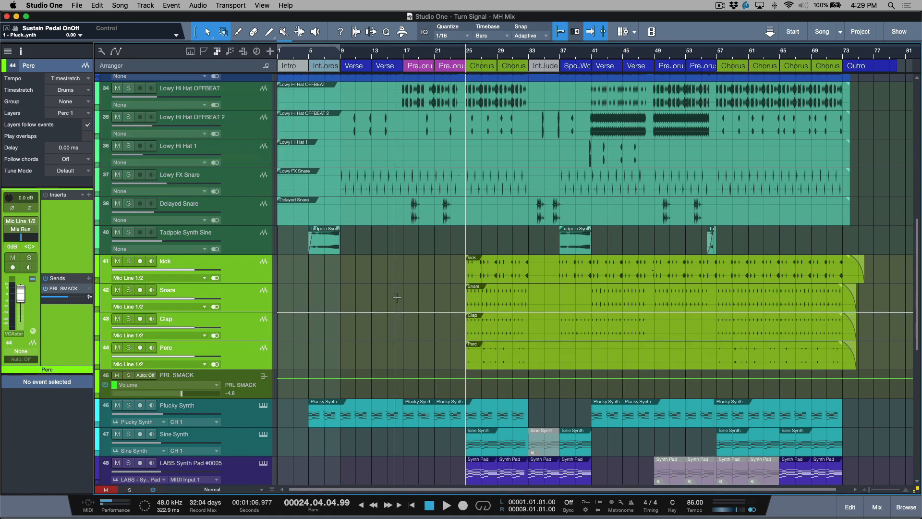
- Examine the inserts, sends and channel settings of the rendered kick, Snare, Clap and Perc tracks and the PRL SMACK bus
click(246, 272)
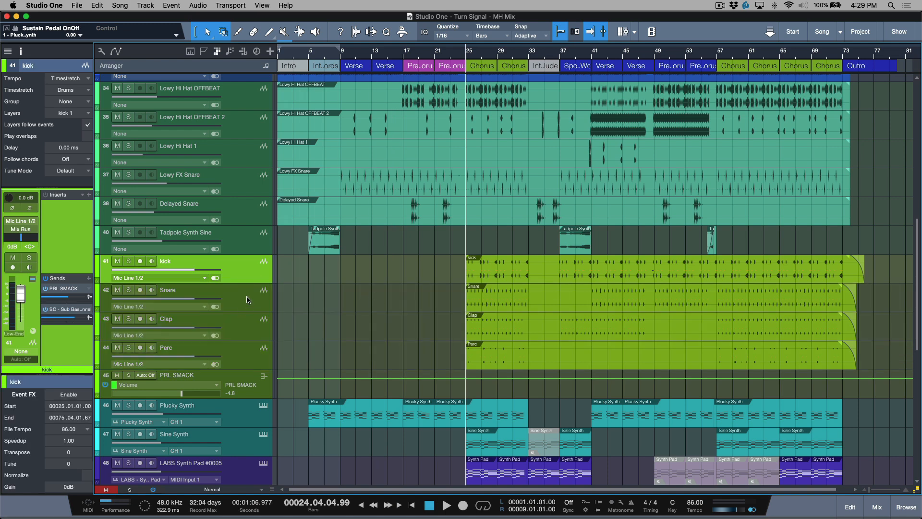
click(248, 306)
click(248, 270)
click(254, 299)
click(250, 334)
click(247, 360)
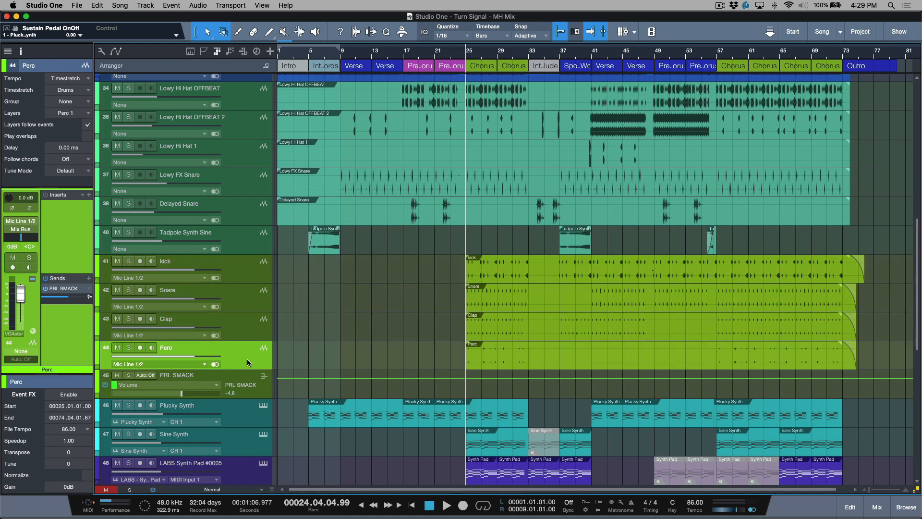
click(240, 380)
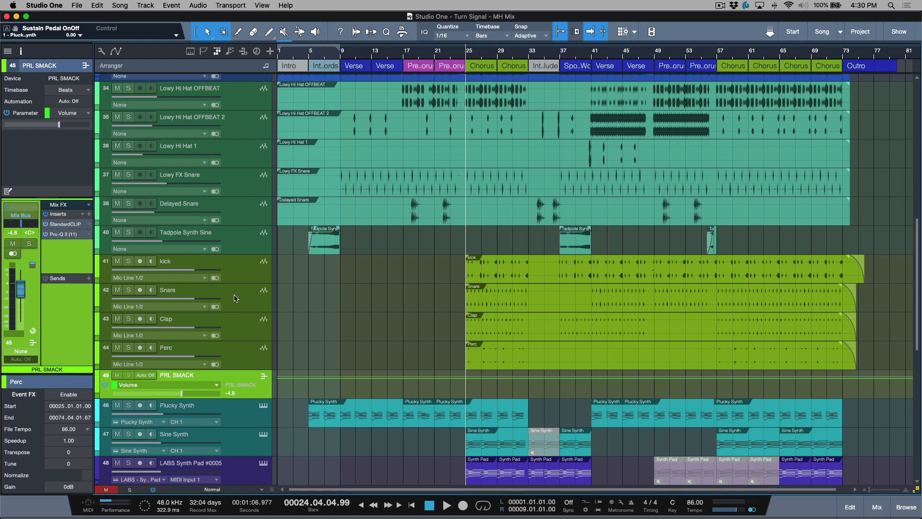
- Check the sends of the Perc, Clap, Snare and kick tracks, including the kick's sidechain send to the Sub Bass
click(244, 364)
click(244, 324)
click(243, 295)
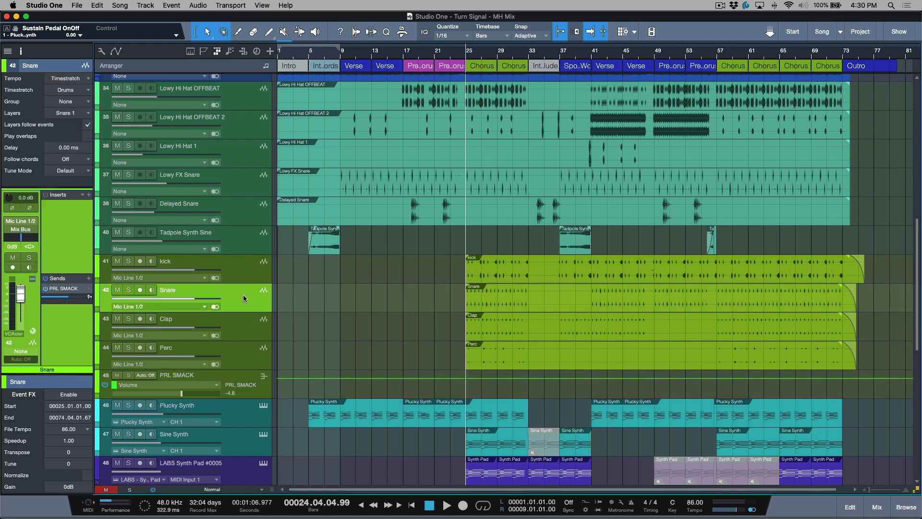
click(245, 273)
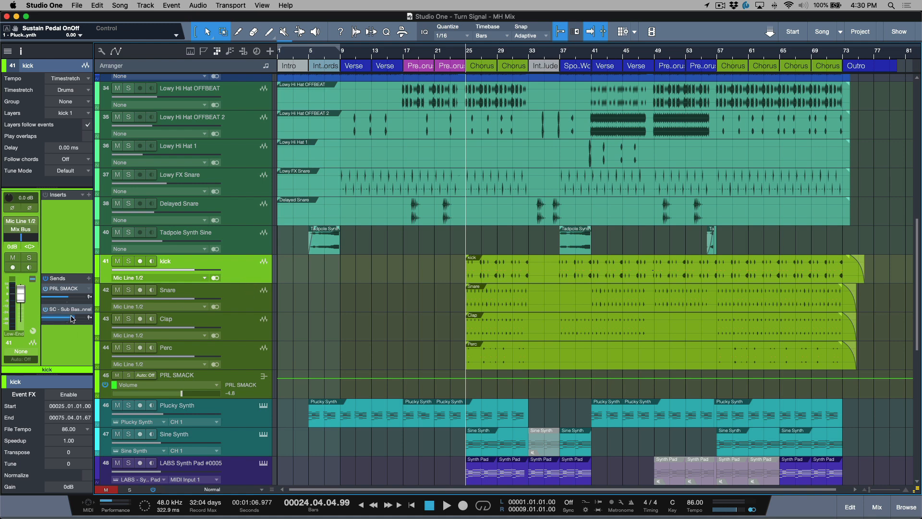
mouse_move(79, 319)
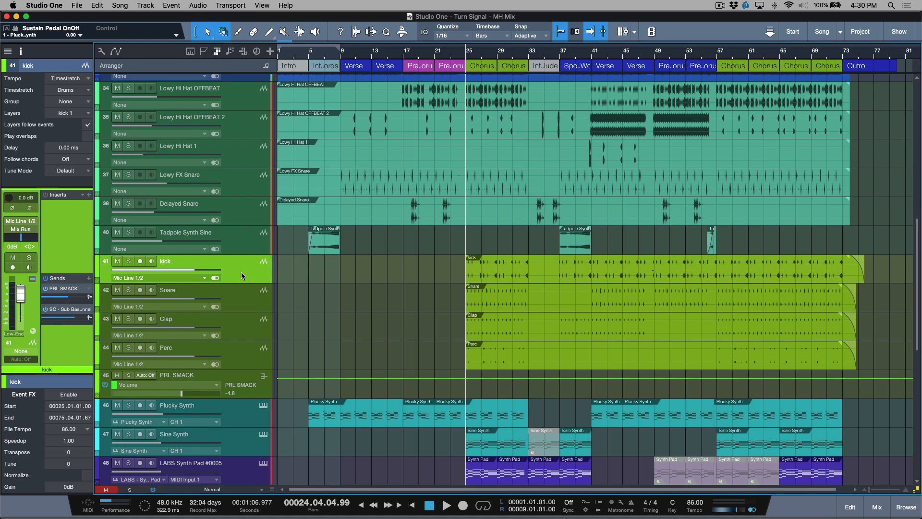
- Assign the kick, Snare, Clap and Perc tracks to the DRUMS group
shift+click(247, 361)
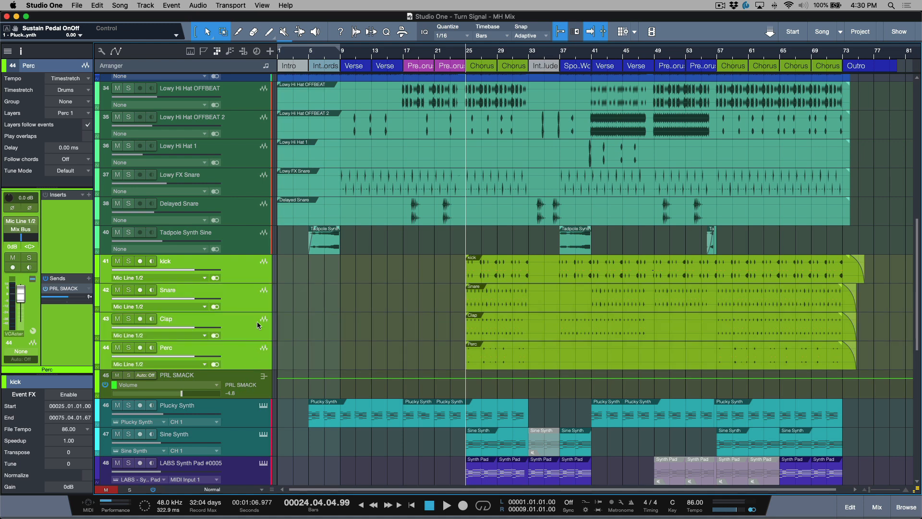
key(shift+e)
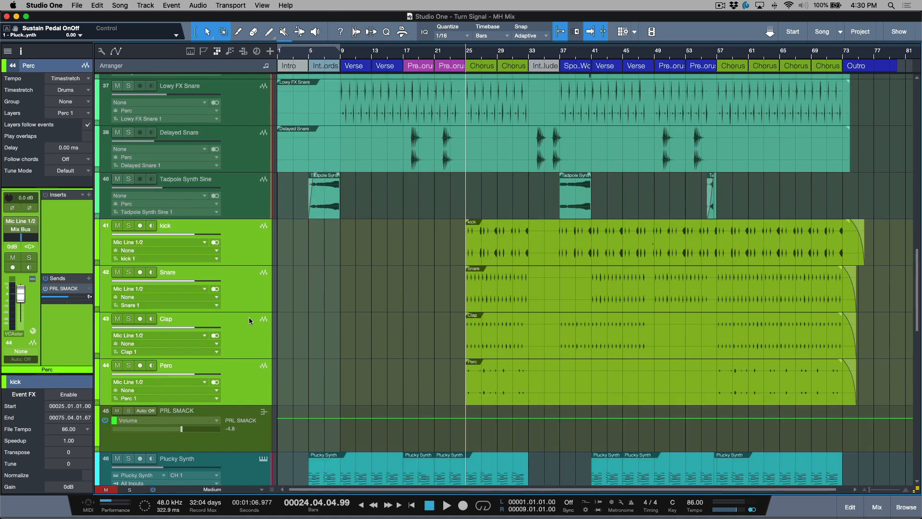
click(217, 250)
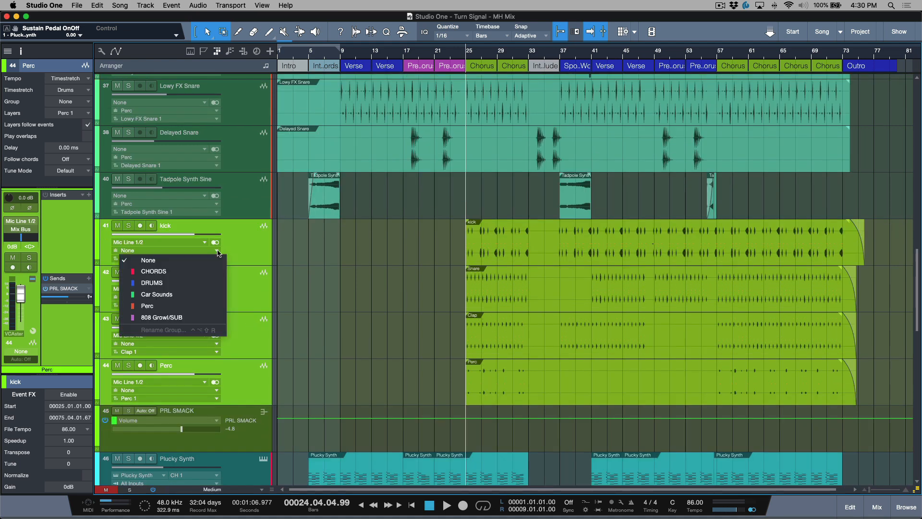
click(187, 282)
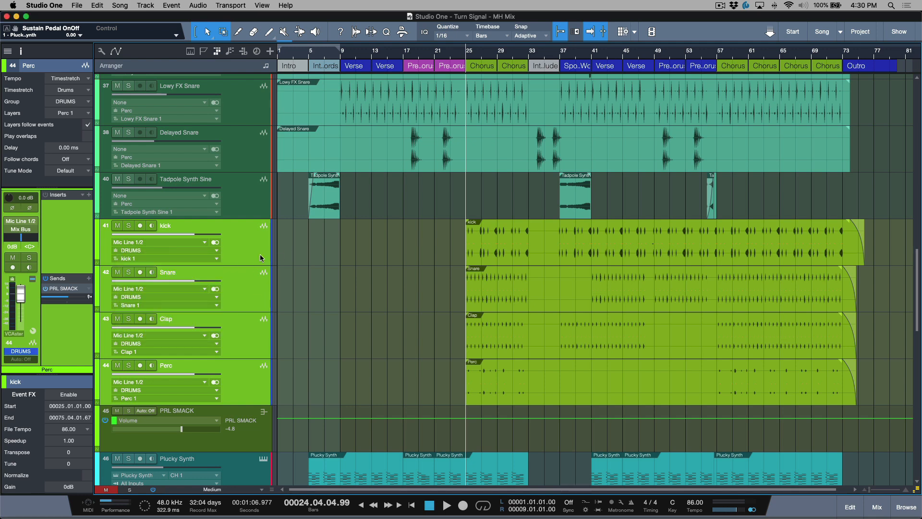
click(205, 242)
click(127, 227)
click(128, 227)
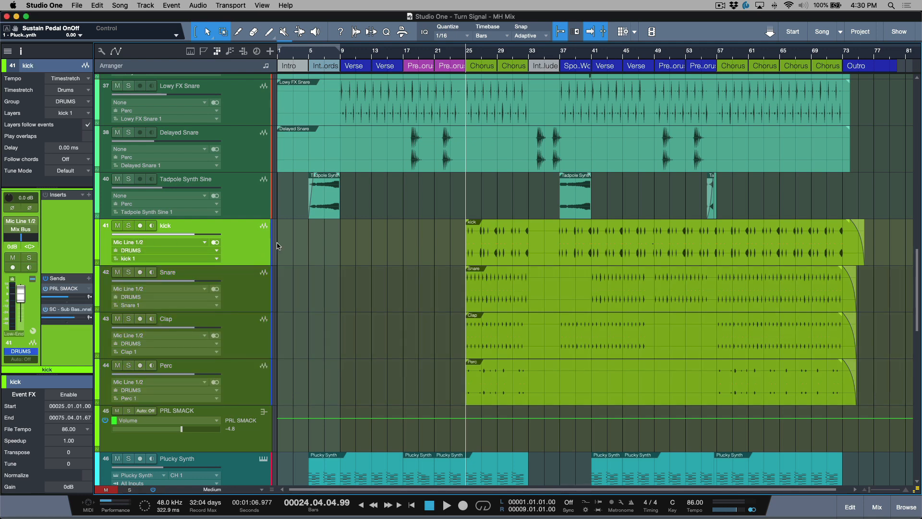
- Delete the muted Sine Synth event at bar 33 and the muted Synth Pad events from bar 49 to bar 65
scroll(359, 281, down, 2)
scroll(359, 281, down, 2)
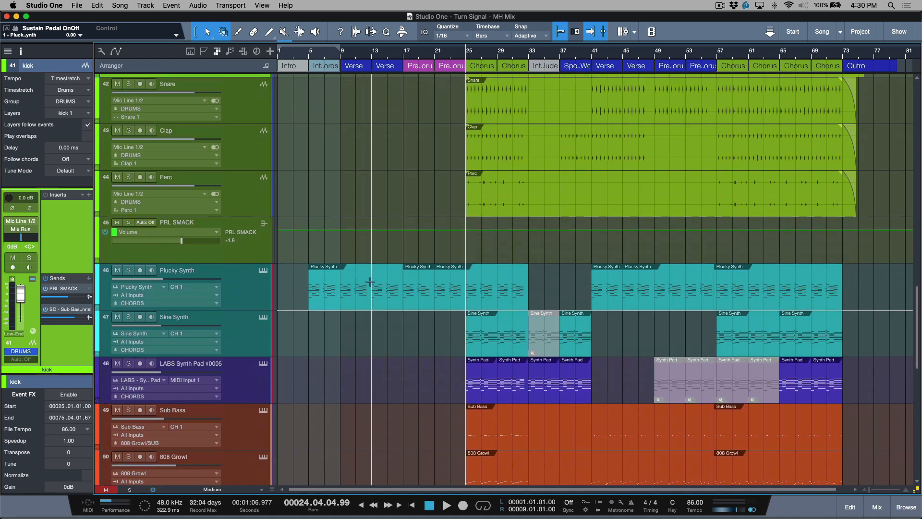
click(542, 341)
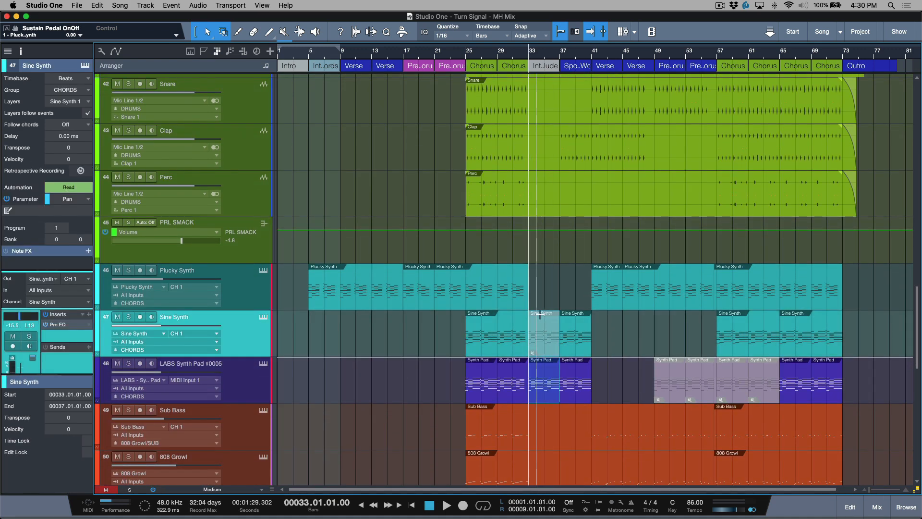
click(542, 338)
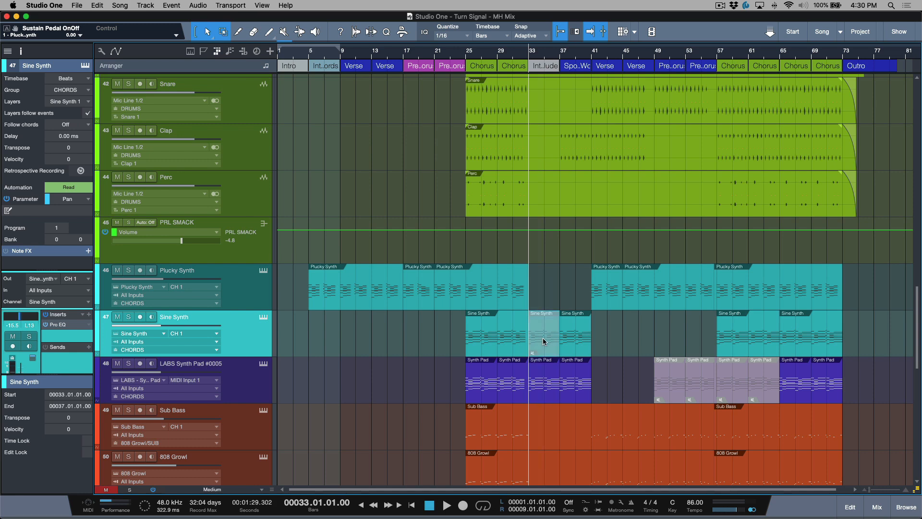
drag(560, 343, 590, 343)
drag(638, 392, 749, 390)
key(Delete)
- Merge the Plucky Synth, Sine Synth and LABS Synth Pad events into one continuous part per track
drag(856, 294, 301, 370)
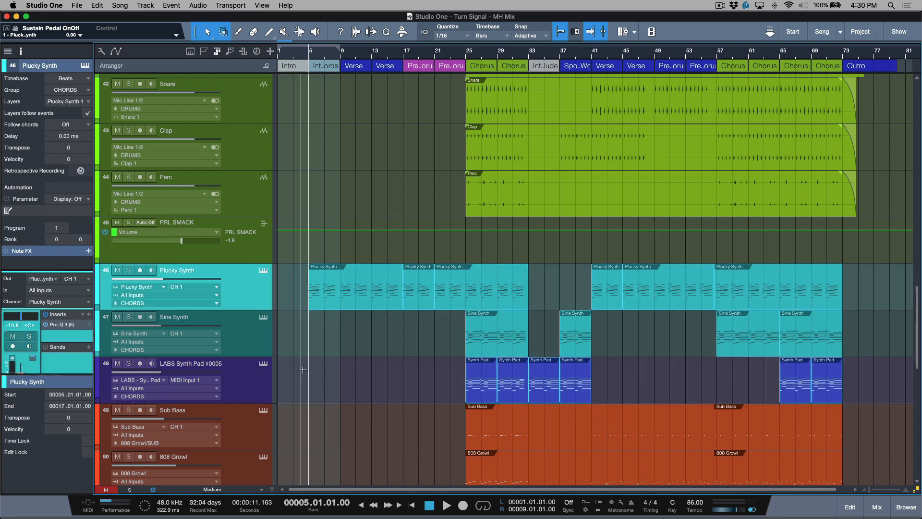
key(g)
click(395, 348)
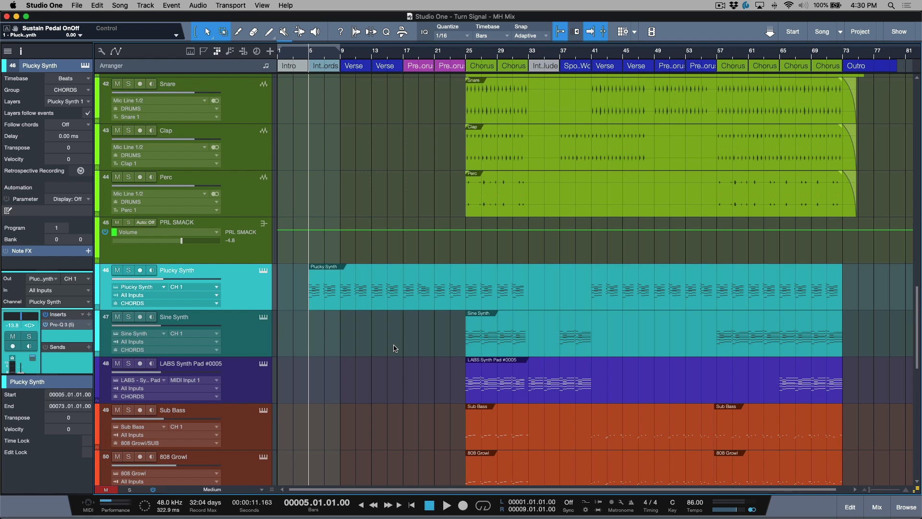
- Transform the Plucky Synth, Sine Synth and LABS Synth Pad tracks to audio with inserts unrendered, instrument state preserved, instruments removed and a 5 sec fixed tail
scroll(403, 345, down, 3)
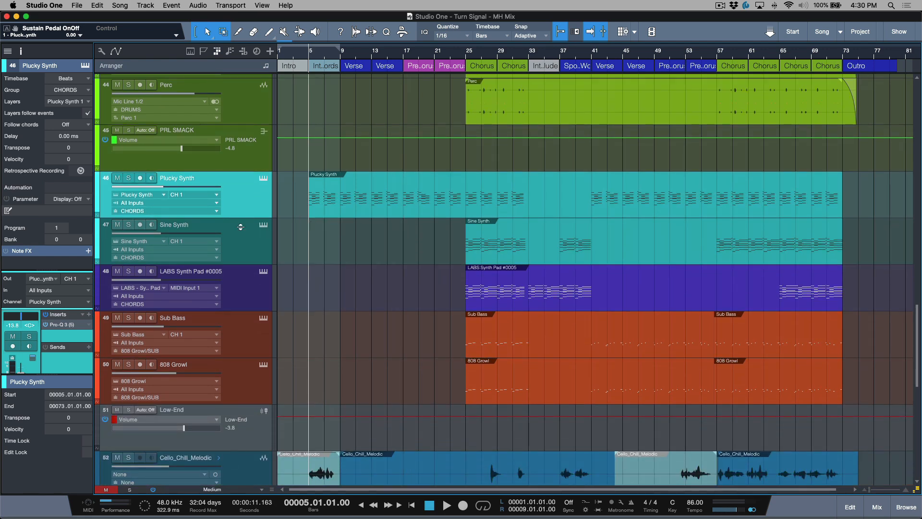
shift+click(255, 286)
click(249, 208)
click(246, 230)
click(243, 286)
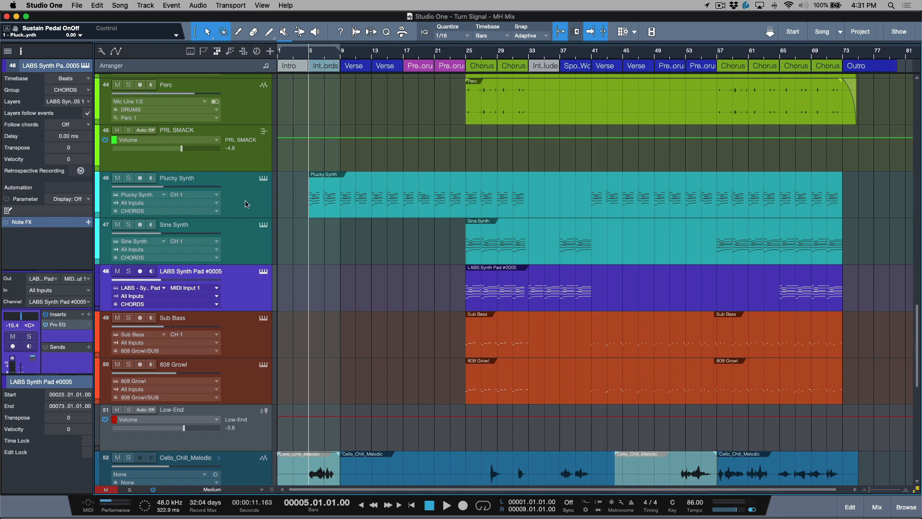
click(247, 204)
click(245, 294)
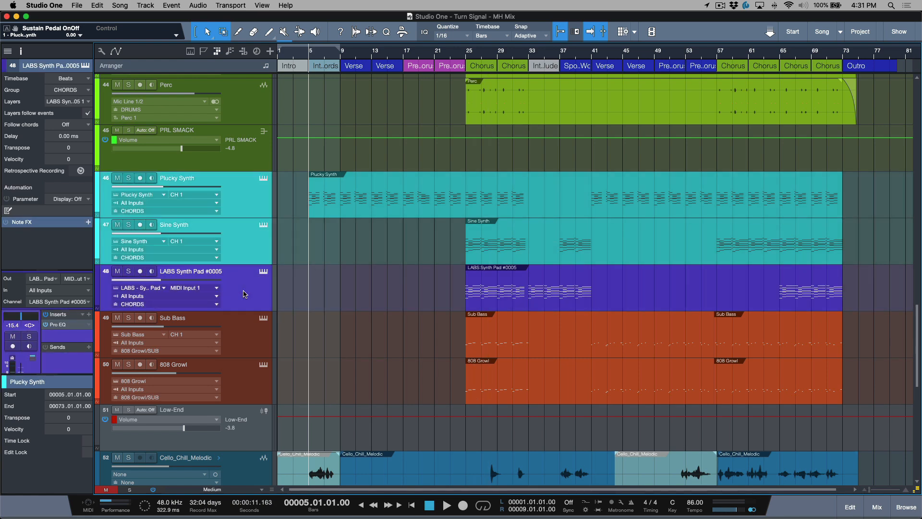
right_click(245, 293)
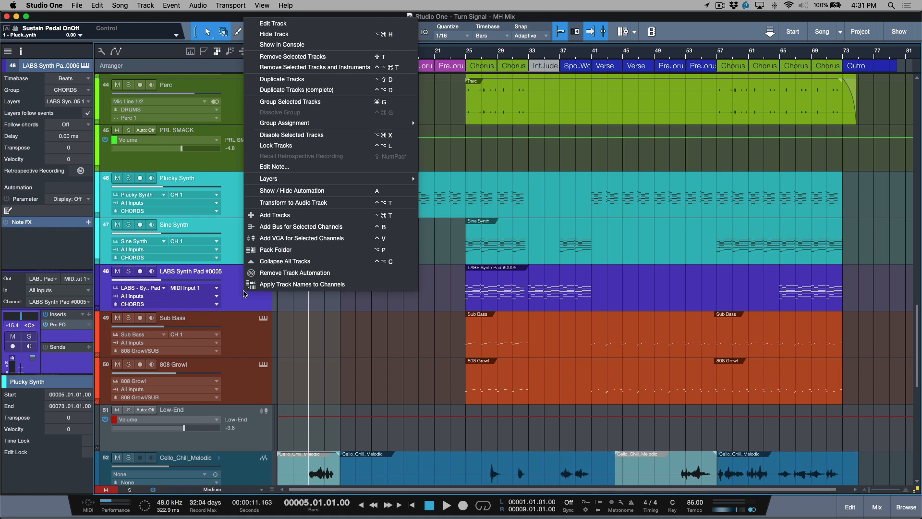
click(299, 203)
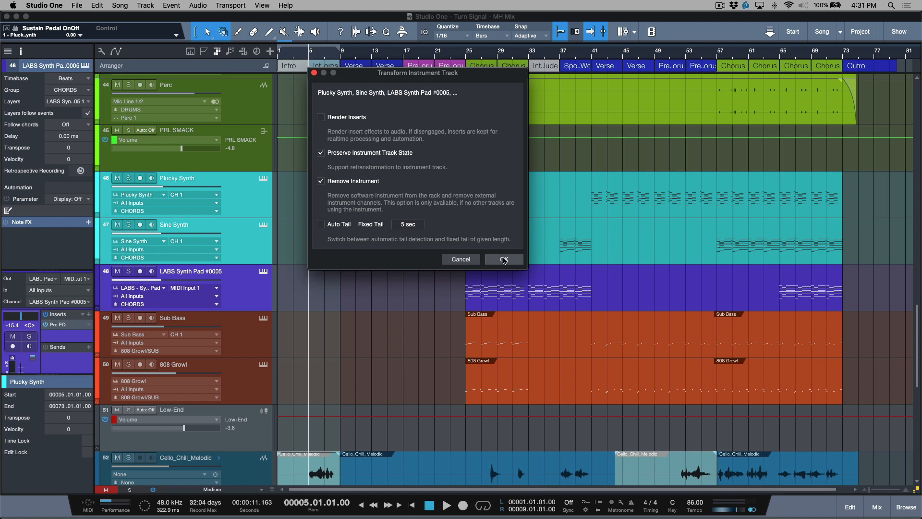
click(504, 260)
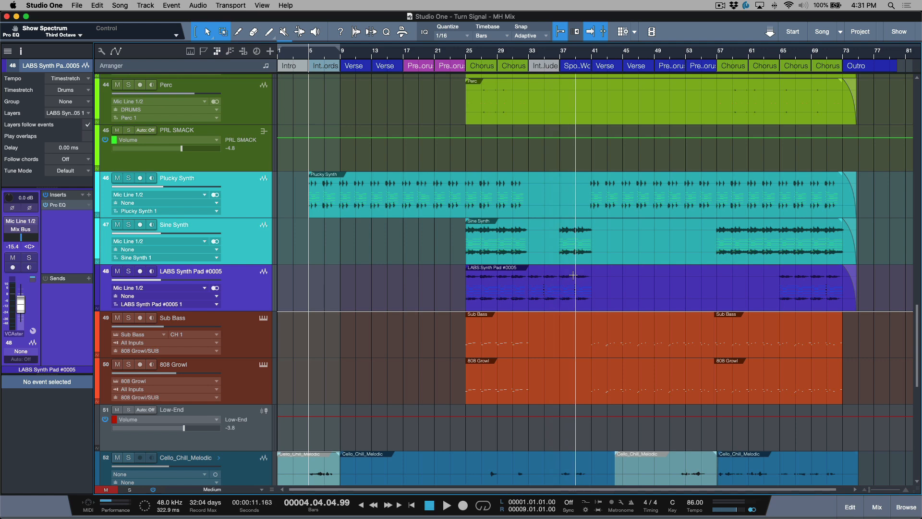
- Examine the retained inserts and channel settings of the rendered Plucky Synth, Sine Synth and LABS Synth Pad tracks
click(251, 201)
click(257, 246)
click(248, 283)
click(243, 242)
click(243, 202)
click(248, 237)
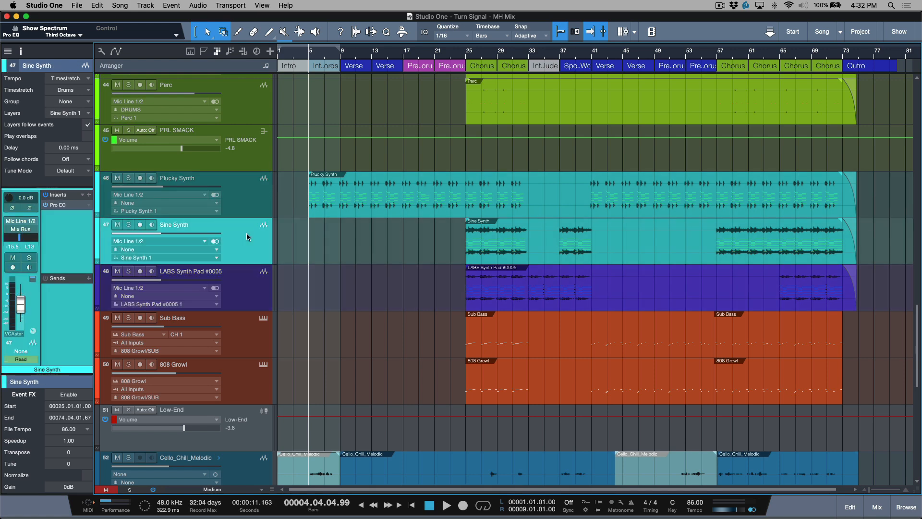
click(256, 278)
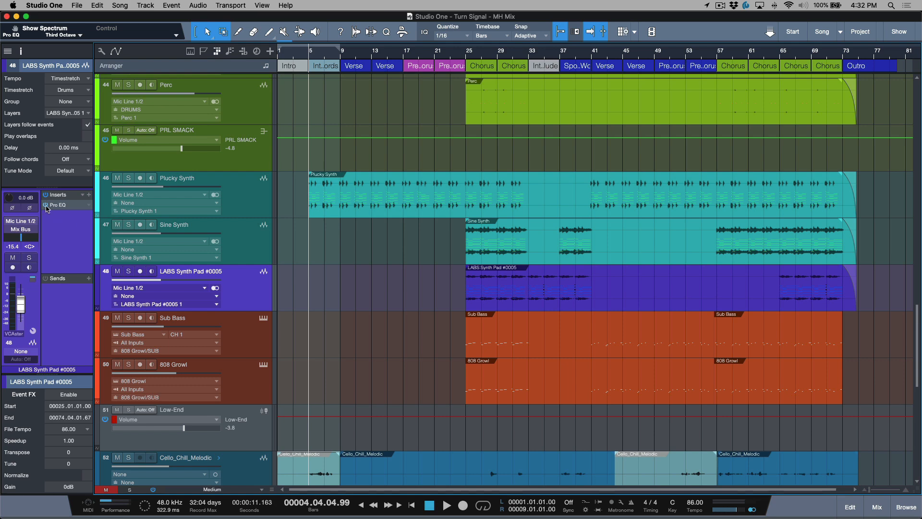
- Merge the Sub Bass and 808 Growl events from bar 25 into one continuous part per track
scroll(312, 336, down, 5)
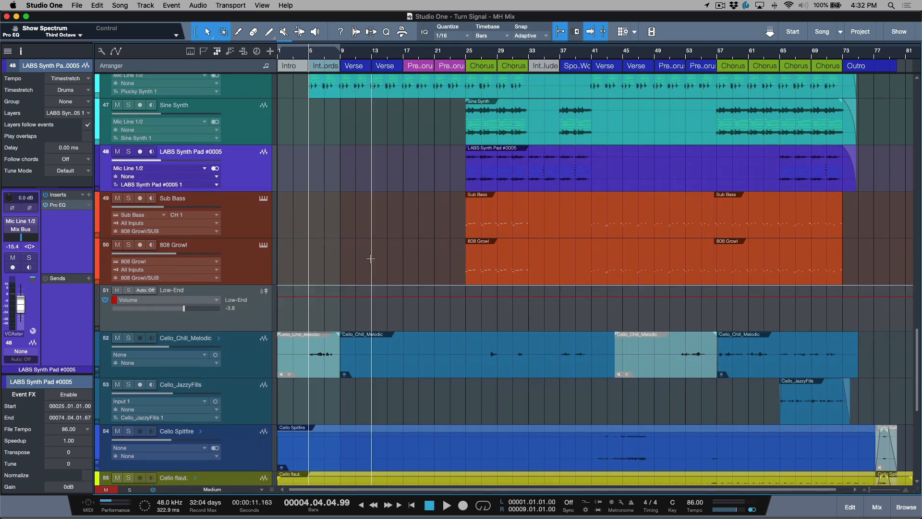
click(249, 222)
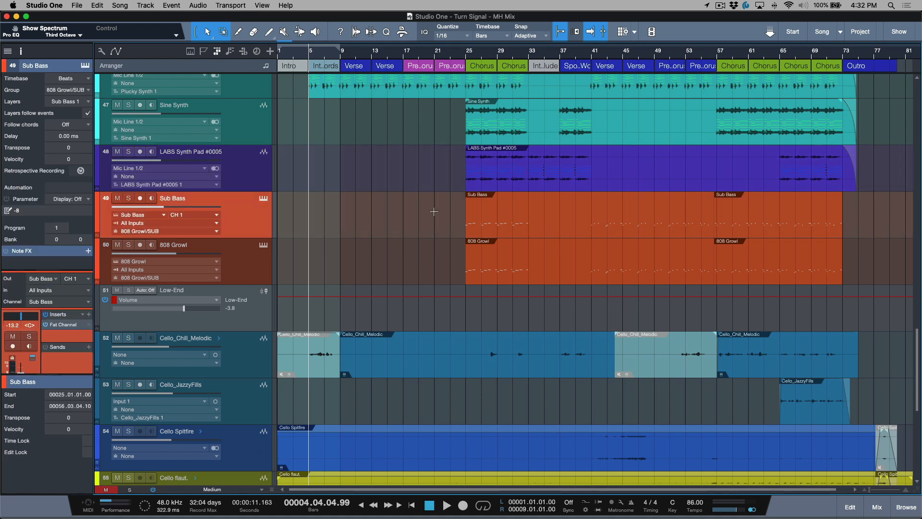
click(496, 231)
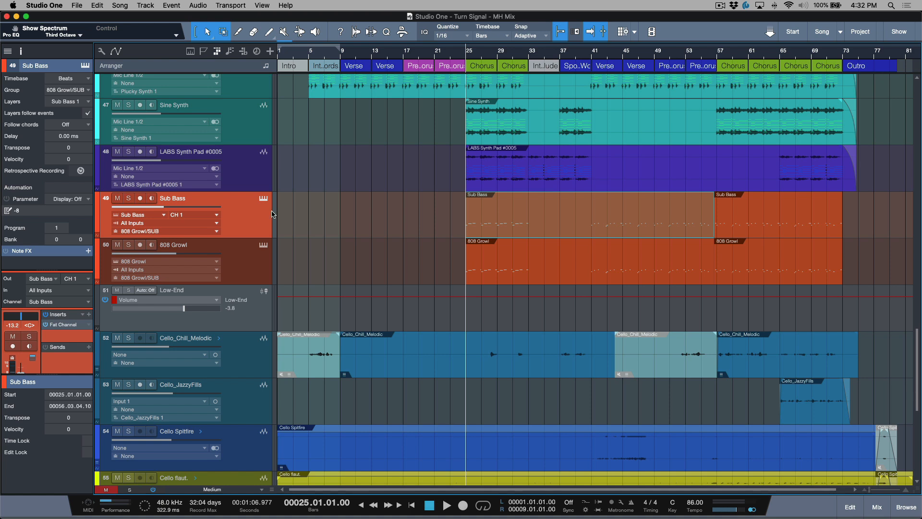
click(436, 230)
drag(409, 230, 501, 275)
click(439, 236)
drag(389, 229, 878, 282)
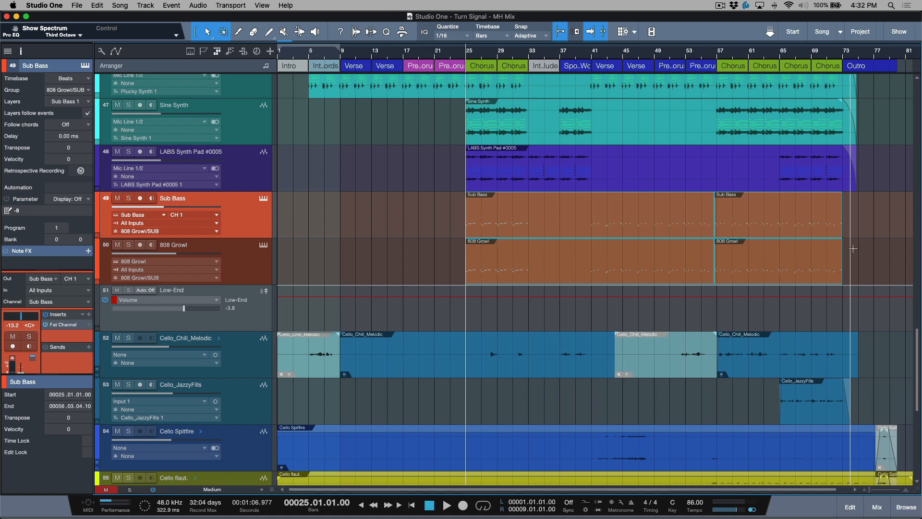
key(g)
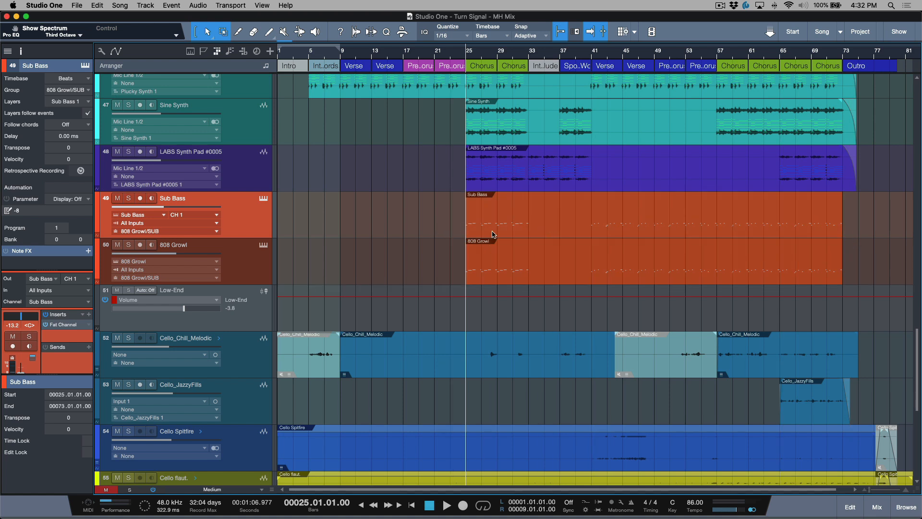
mouse_move(463, 211)
mouse_down()
mouse_move(424, 211)
mouse_move(463, 211)
mouse_up()
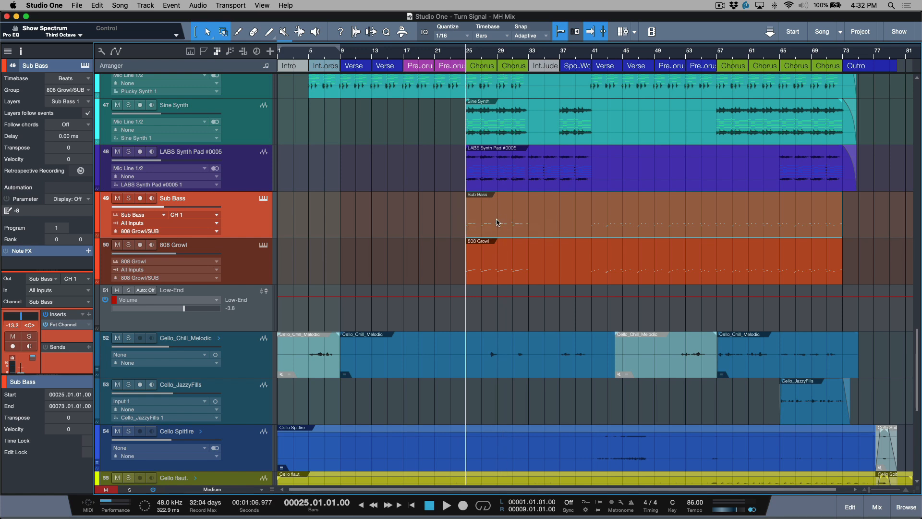
click(868, 228)
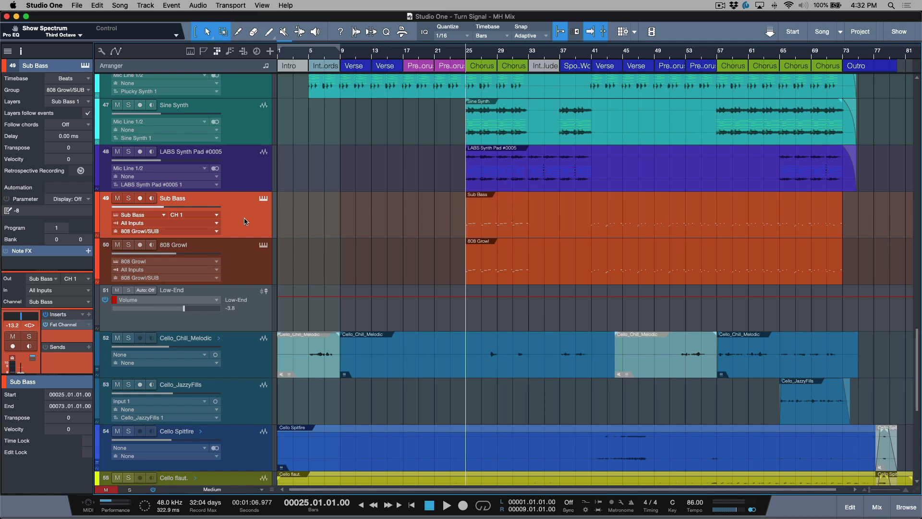
- Open the Sub Bass track's Serum instrument, solo the track and listen to it from bar 25
click(263, 199)
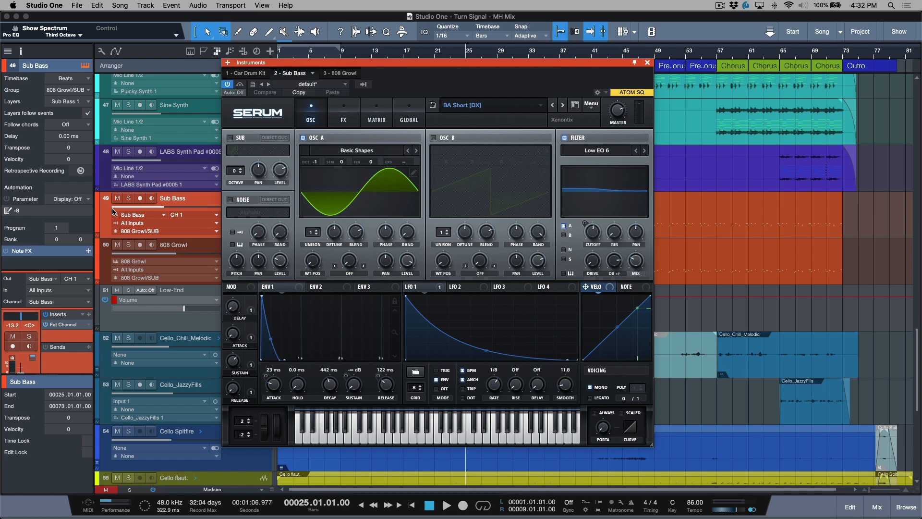
click(128, 198)
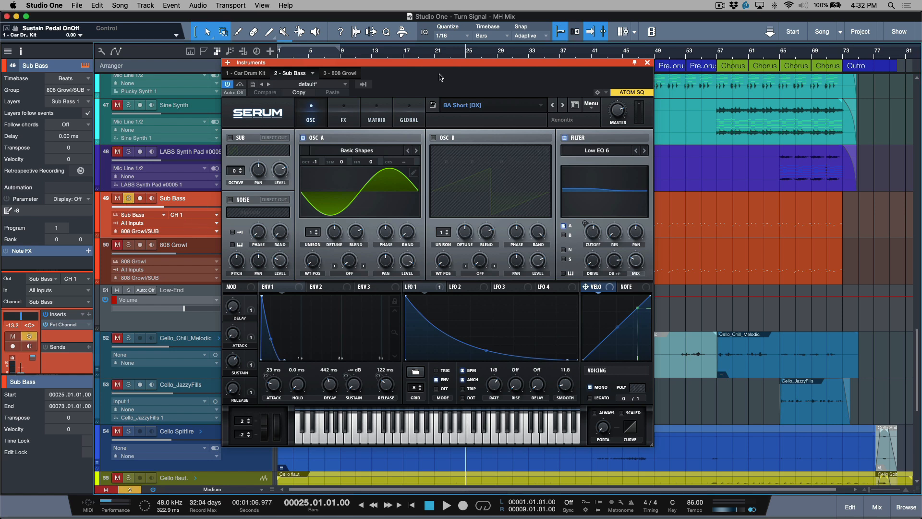
drag(440, 65, 526, 94)
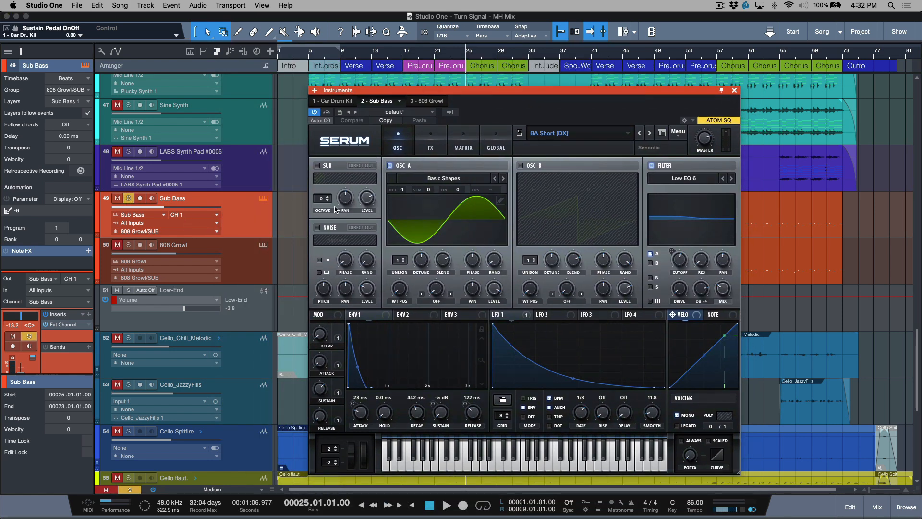
mouse_move(457, 90)
mouse_down()
mouse_move(540, 301)
mouse_move(485, 101)
mouse_move(465, 77)
mouse_up()
key(space)
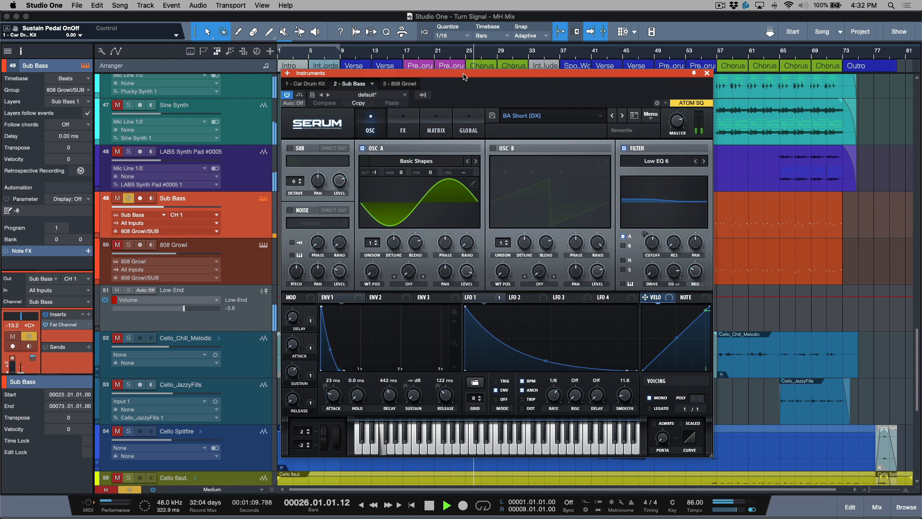
key(space)
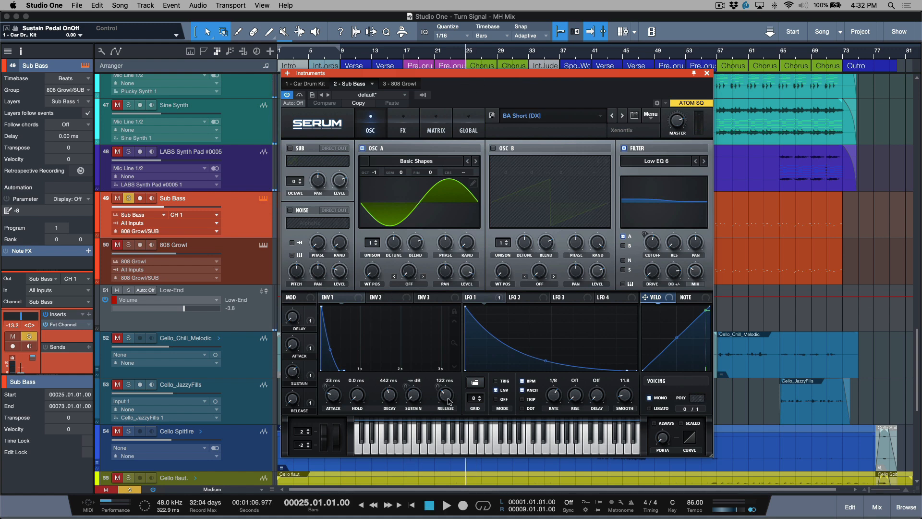
- Set Serum's envelope 1 release to 0.0 ms and decay to 906 ms on the Sub Bass, and audition the sound
drag(444, 403, 444, 423)
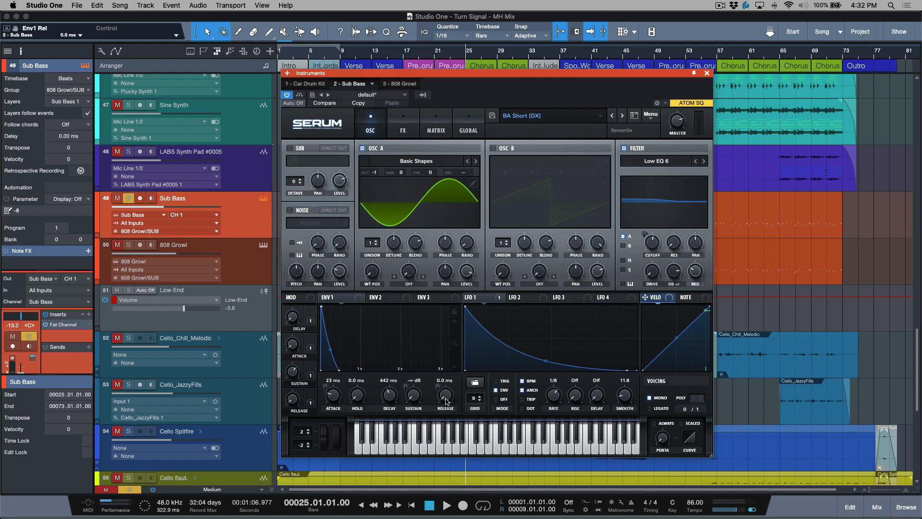
click(391, 399)
drag(391, 396, 391, 381)
key(space)
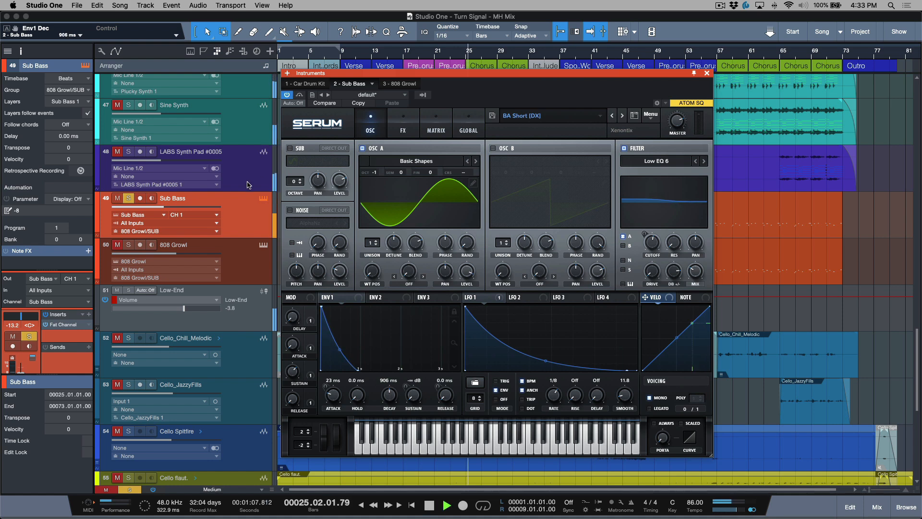
- Set Serum's envelope 1 release to 27 ms on the Sub Bass and audition the sound
drag(444, 395, 447, 372)
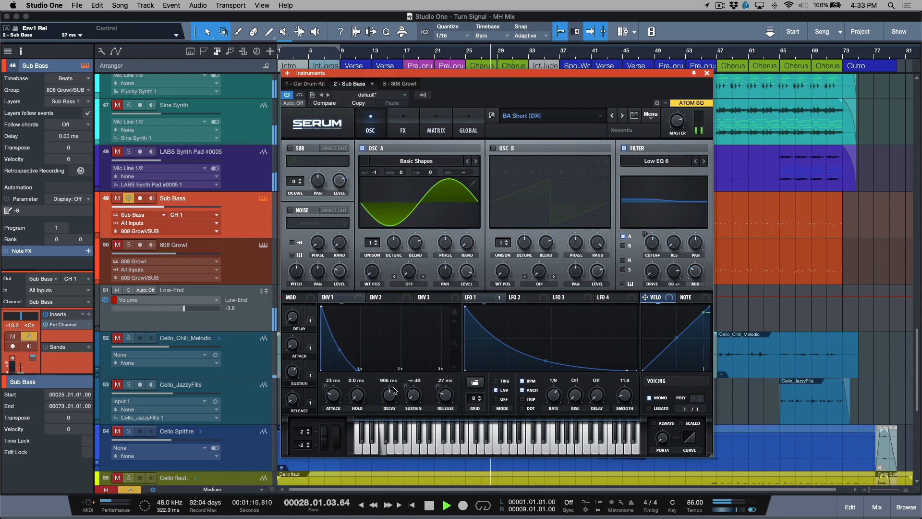
key(space)
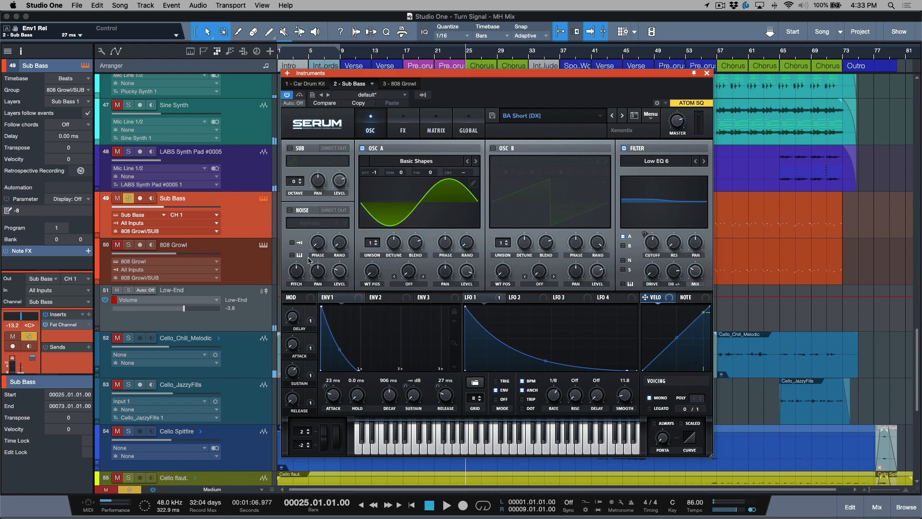
- Solo the kick instead of the snare and listen to it together with the Sub Bass from bar 25
scroll(258, 211, up, 5)
scroll(258, 212, up, 1)
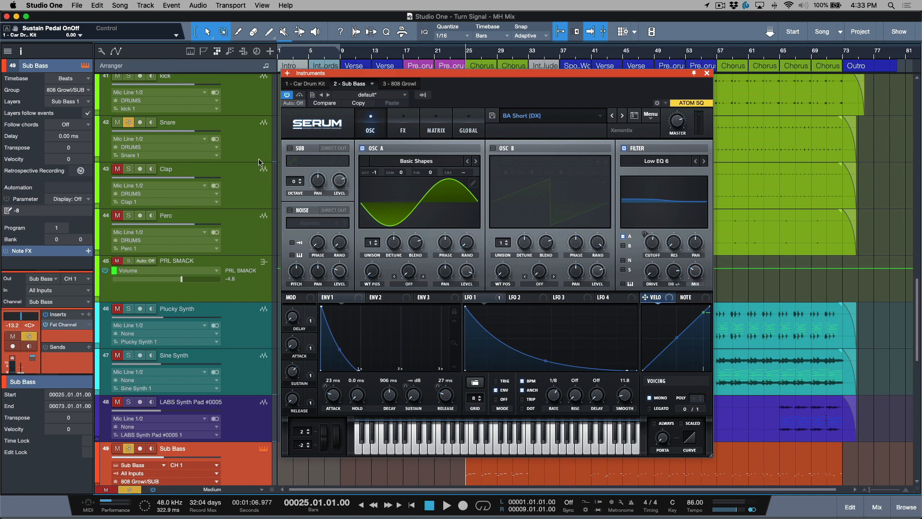
scroll(259, 162, up, 1)
click(129, 180)
click(128, 133)
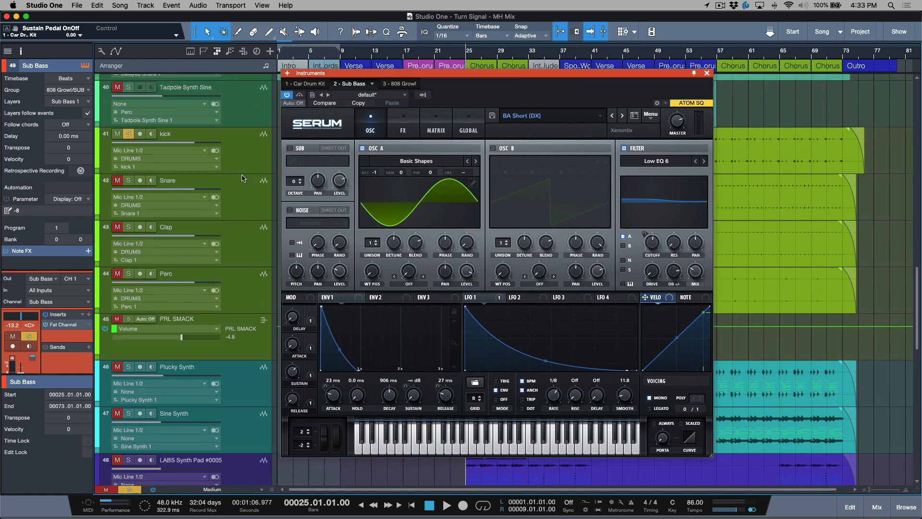
scroll(242, 176, down, 6)
key(space)
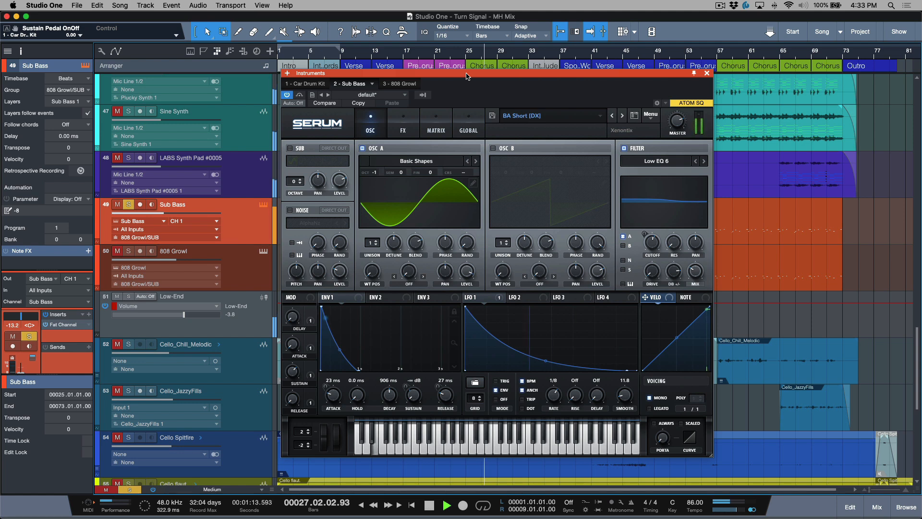
key(space)
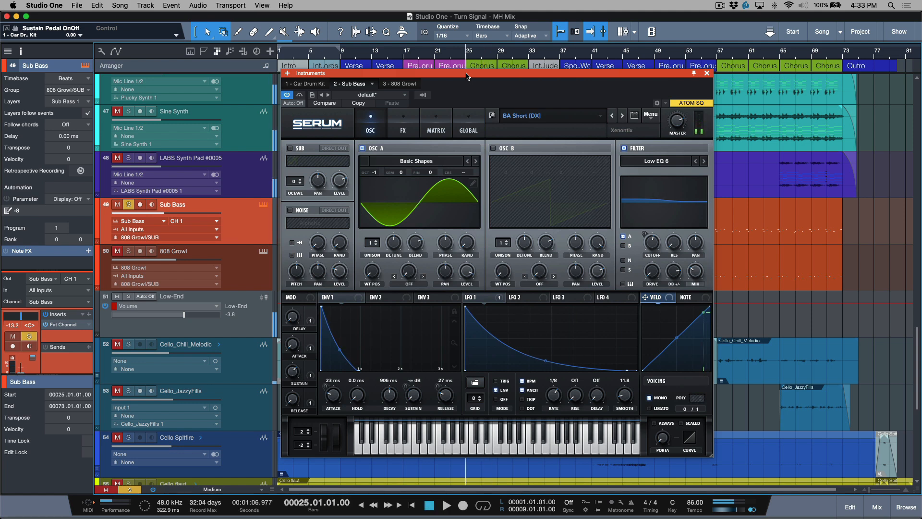
- Clear all track solos and listen to the full mix from bar 25
key(s)
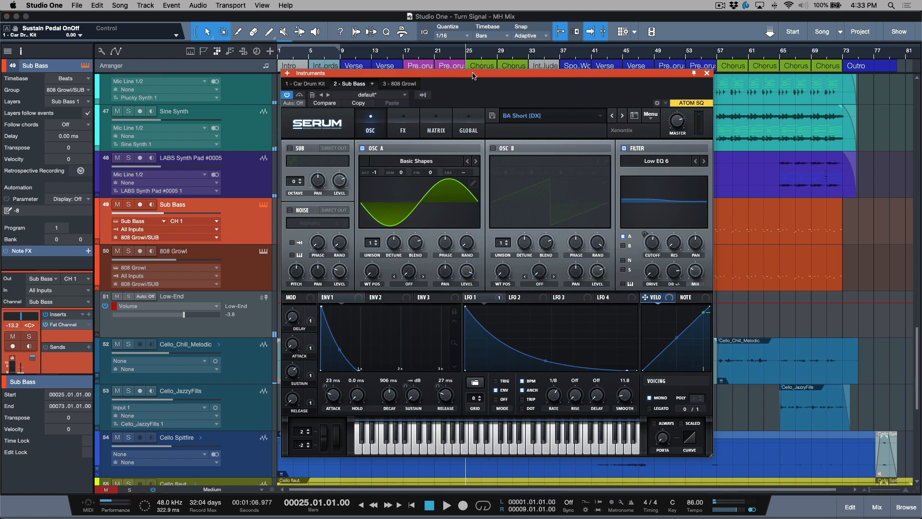
key(space)
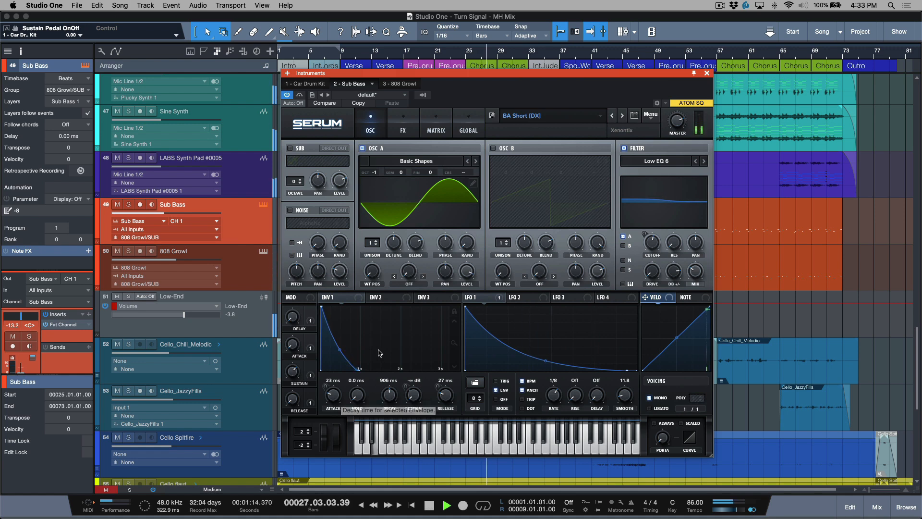
key(space)
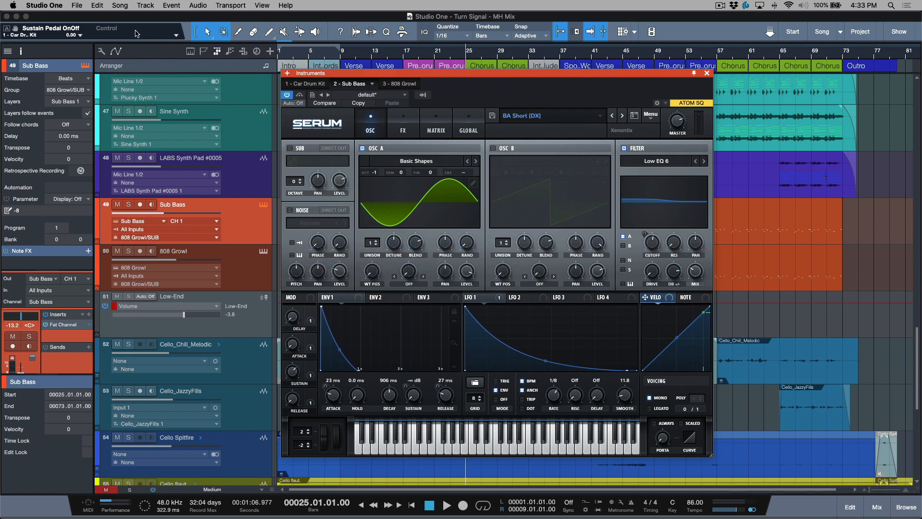
- Undo the envelope 1 changes in the Sub Bass's Serum and close the instrument window
click(98, 6)
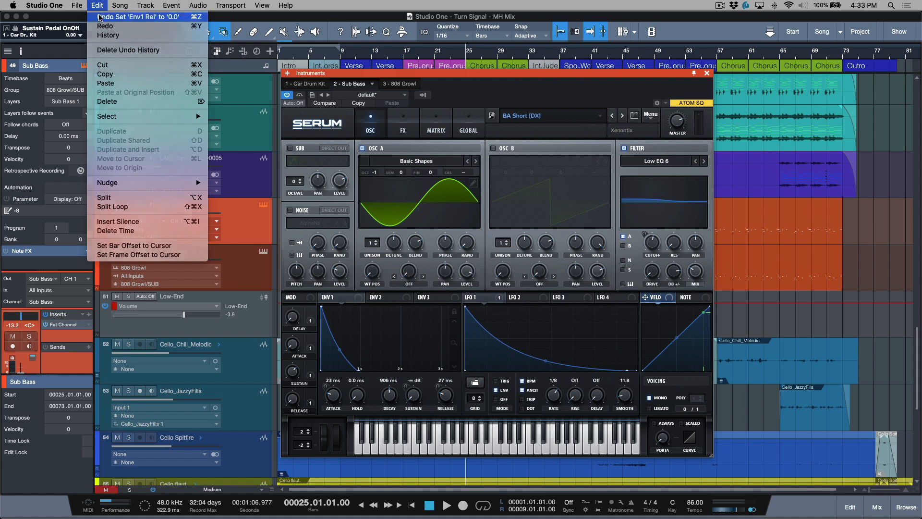
click(100, 17)
key(super+z)
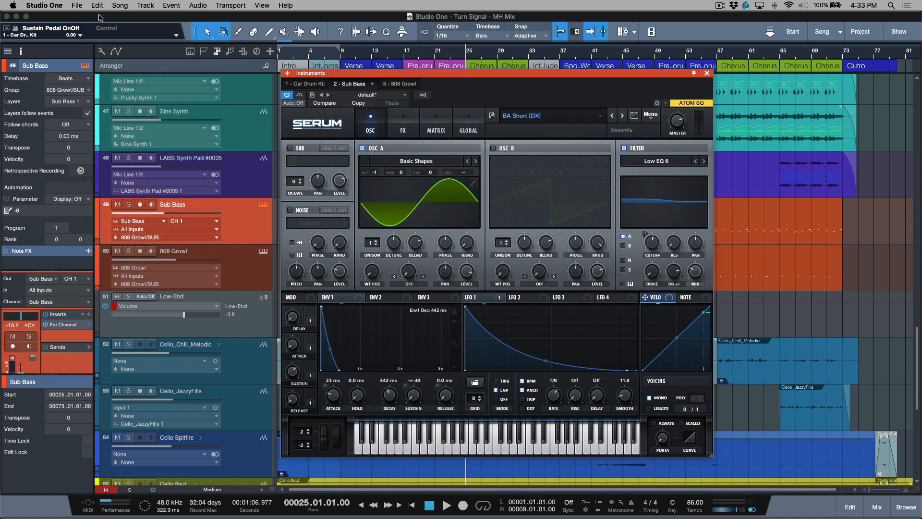
key(super+z)
click(706, 73)
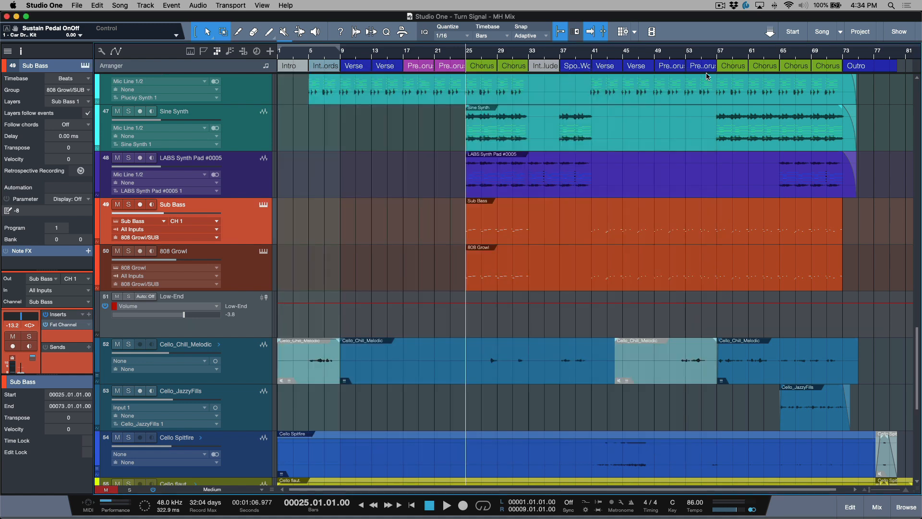
- Look over the cello tracks following the bass and the vocal tracks at the start of the arrangement
scroll(523, 272, down, 4)
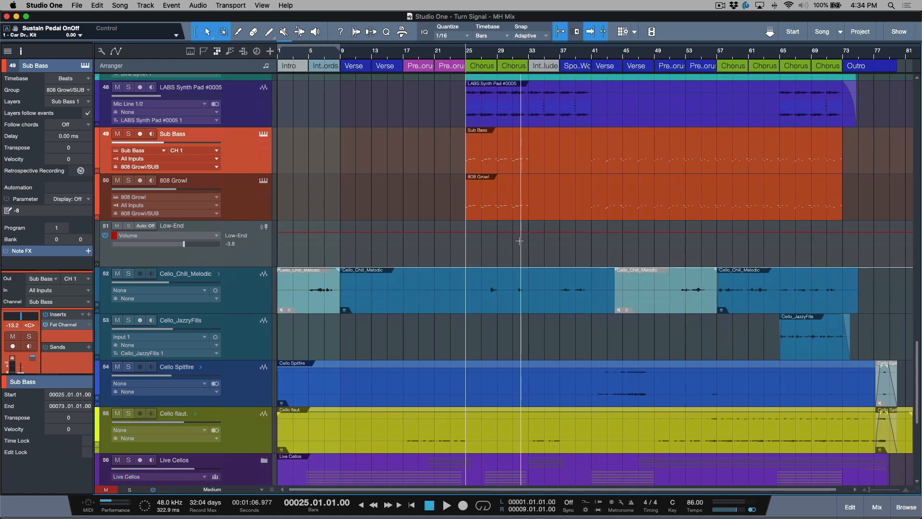
scroll(511, 235, down, 4)
scroll(511, 220, up, 3)
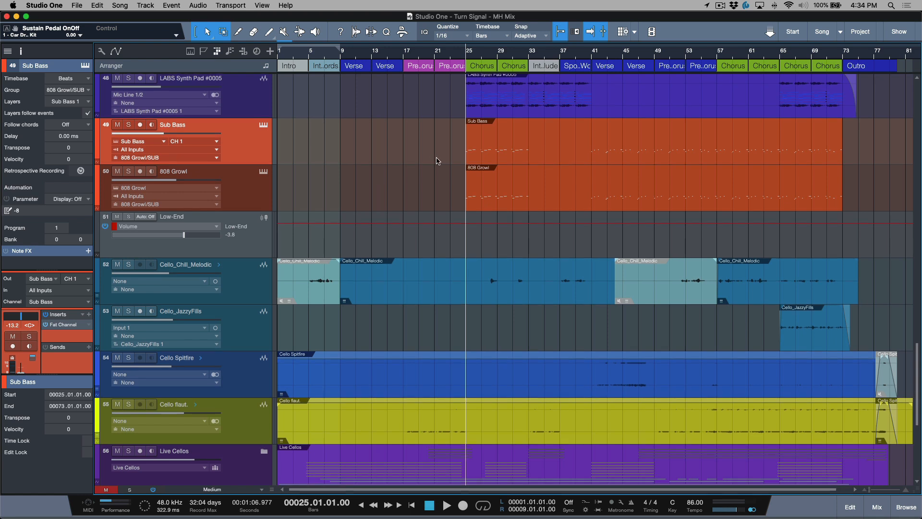
scroll(482, 55, down, 1)
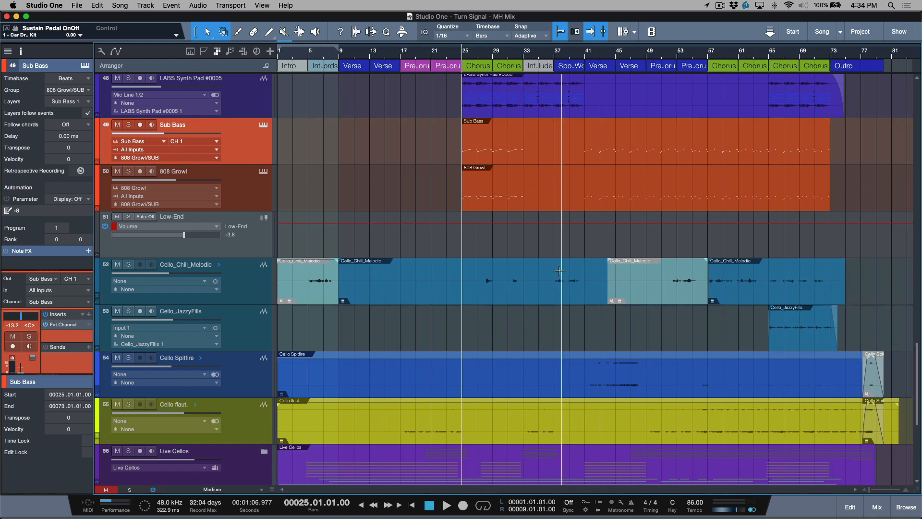
scroll(577, 255, down, 4)
scroll(556, 255, down, 1)
scroll(556, 255, up, 10)
scroll(555, 255, up, 10)
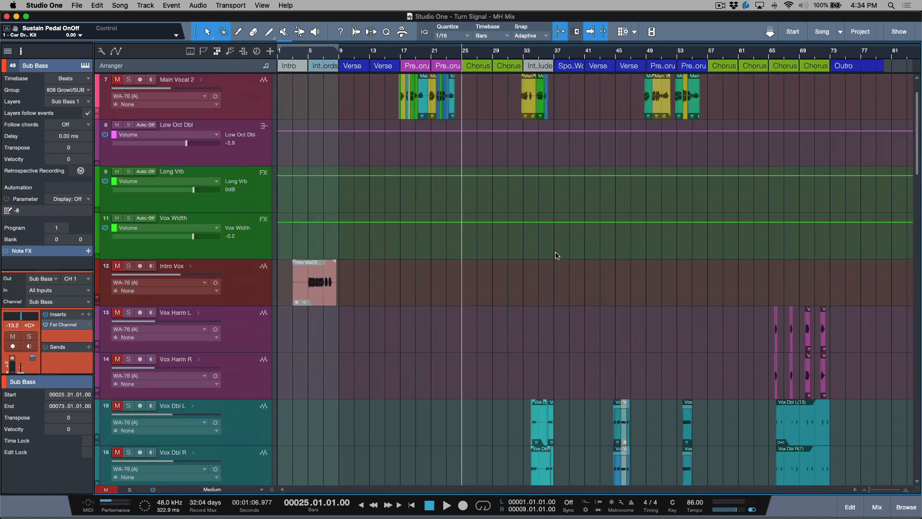
scroll(557, 214, down, 2)
scroll(557, 212, up, 2)
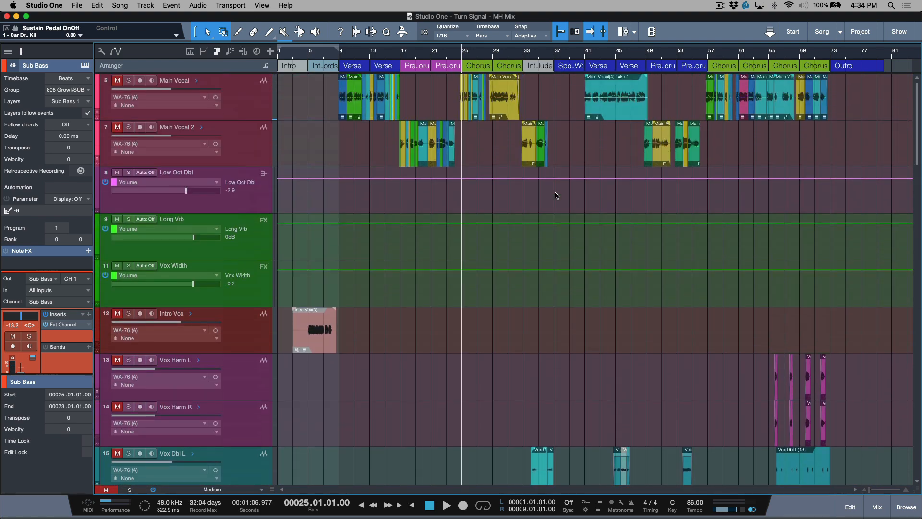
- Examine the comped Main Vocal events of the verses up close, and look over the vocal harmony and double tracks
click(367, 102)
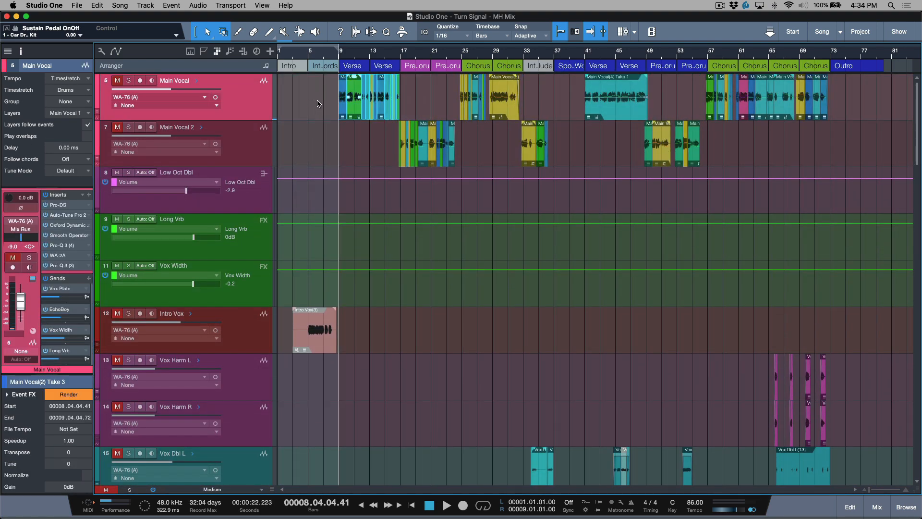
key(z)
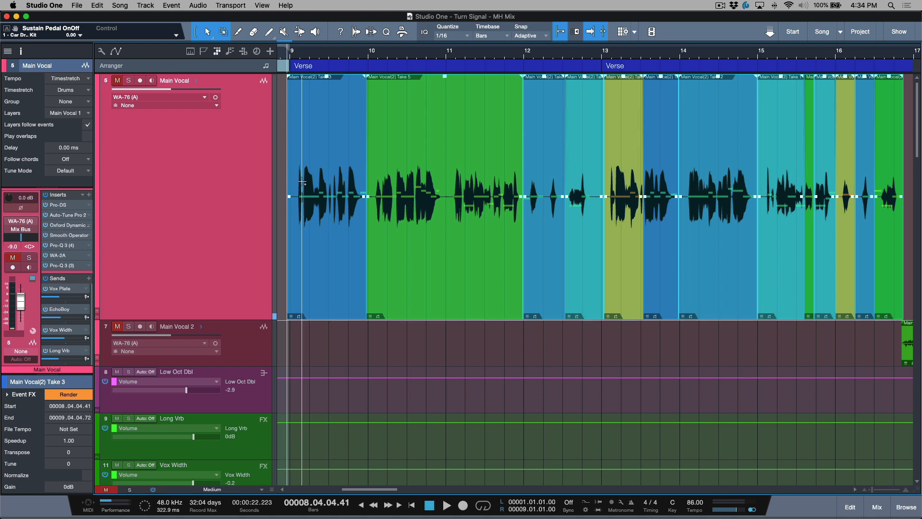
key(z)
click(425, 105)
scroll(425, 105, down, 3)
scroll(425, 106, down, 3)
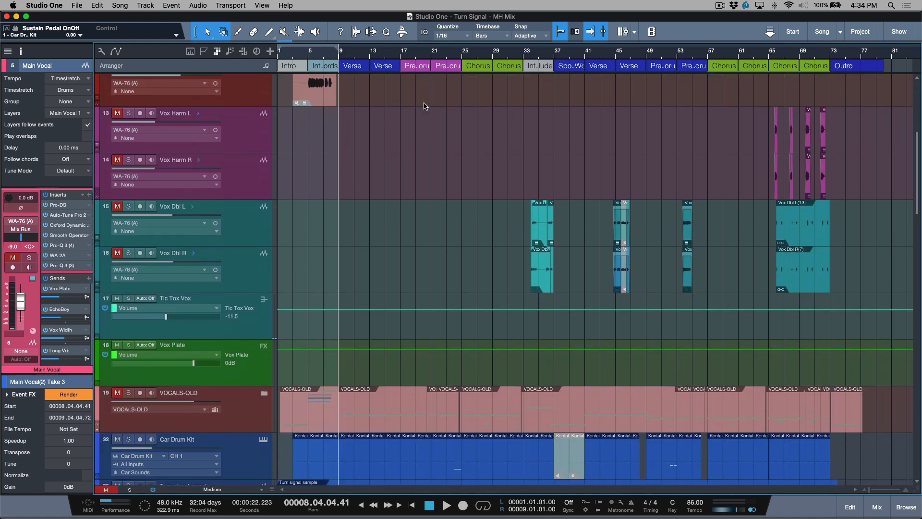
- Select the Main Vocal 2 events in the pre-chorus and look through the remaining vocal tracks down to the VOCALS-OLD folder
scroll(424, 105, up, 7)
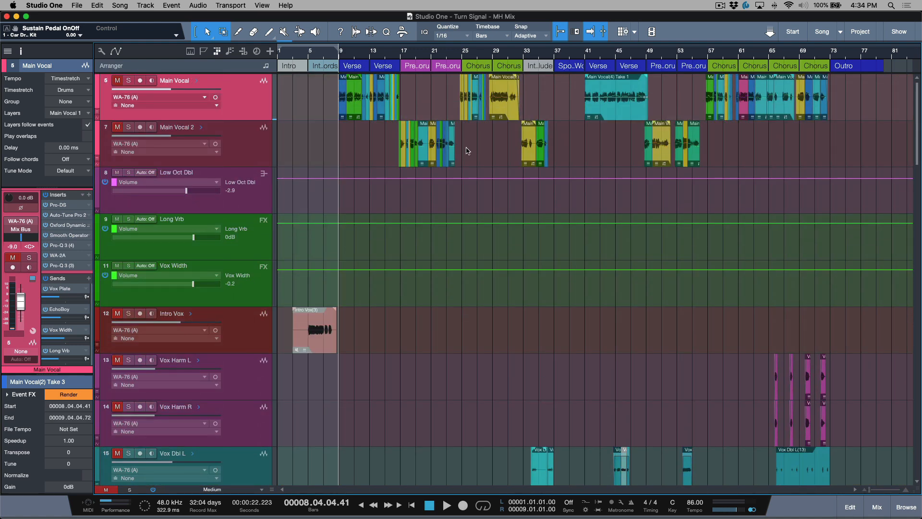
click(408, 147)
key(l)
key(l)
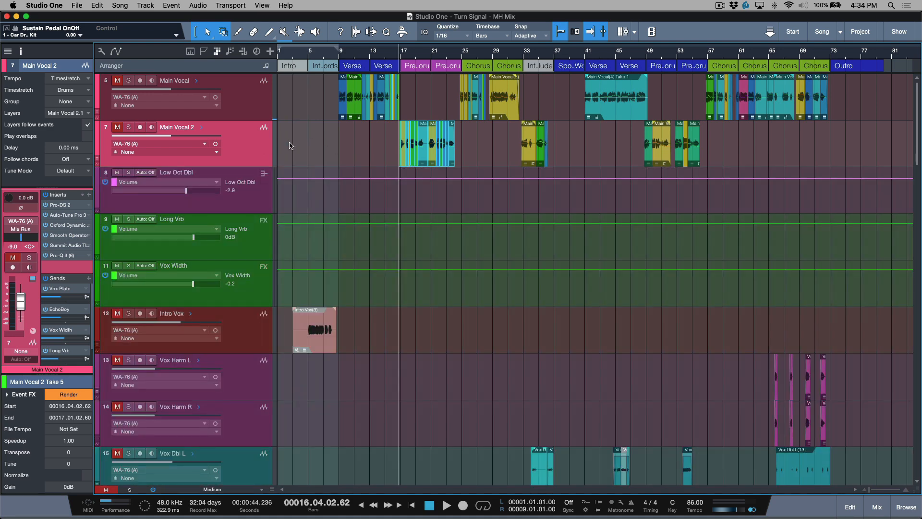
scroll(333, 151, down, 4)
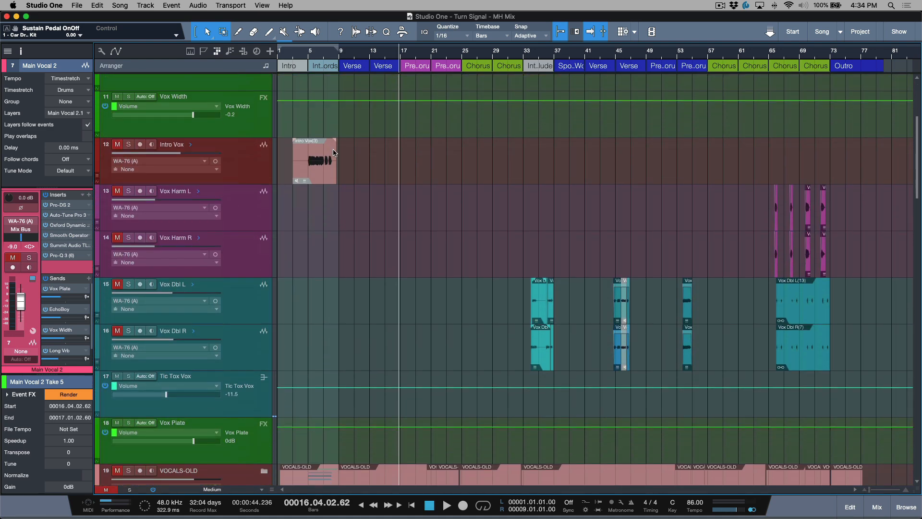
scroll(377, 204, down, 6)
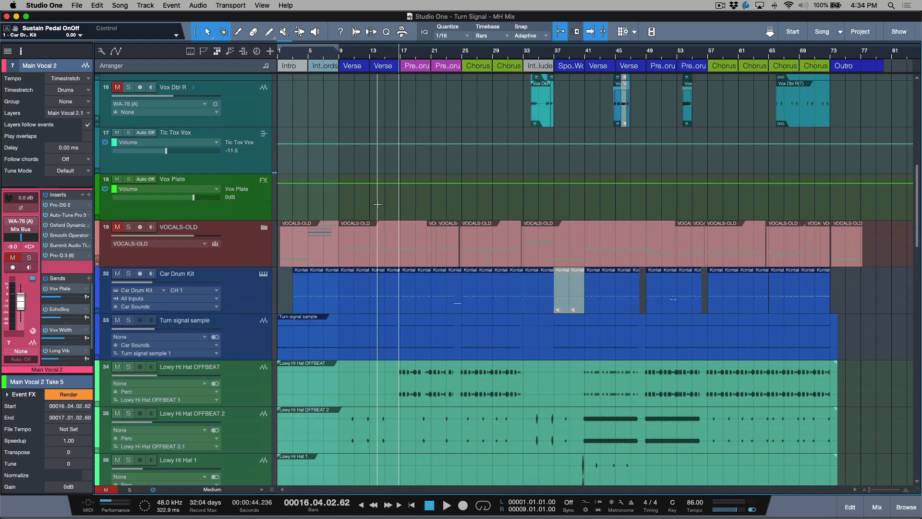
- Expand the VOCALS-OLD folder track, review the old vocal tracks inside it and collapse it again
click(263, 229)
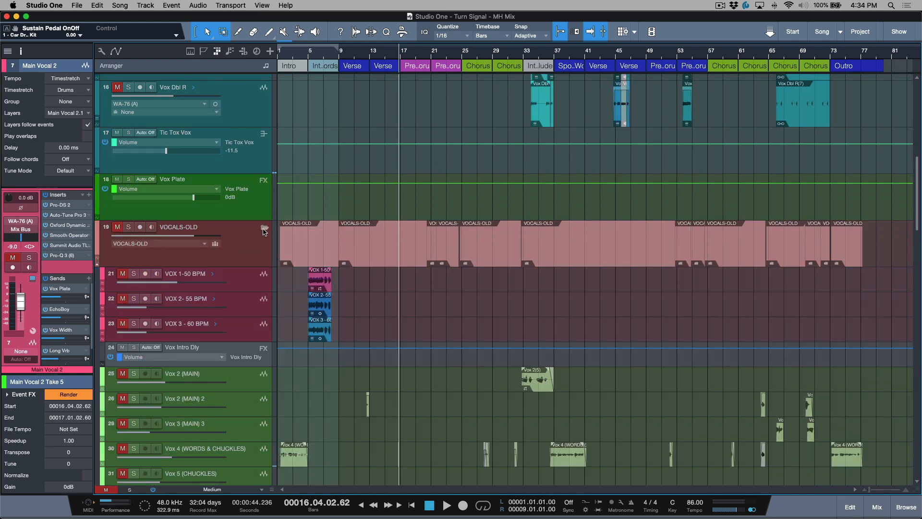
scroll(528, 240, down, 4)
scroll(487, 254, down, 2)
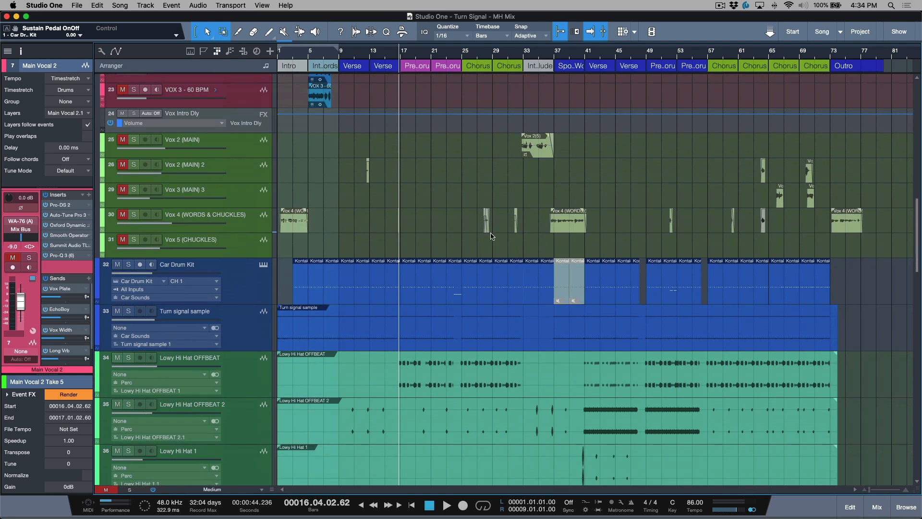
scroll(493, 237, up, 3)
click(263, 98)
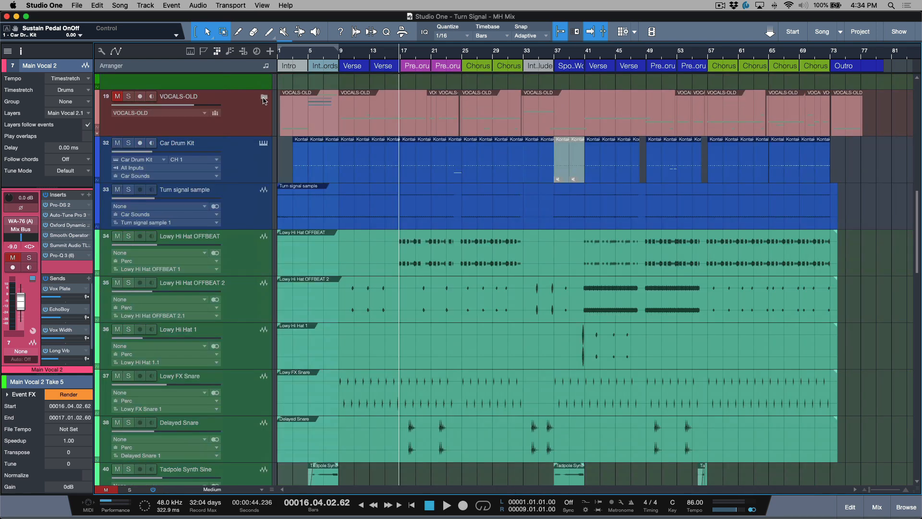
- Delete the muted Car Drum Kit events between bars 37 and 41 and merge the remaining events into one continuous part
scroll(384, 186, down, 1)
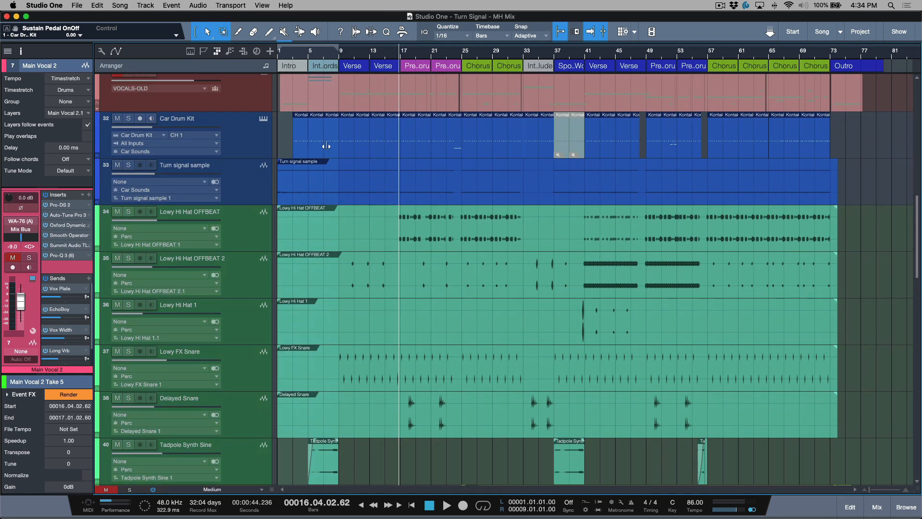
click(565, 146)
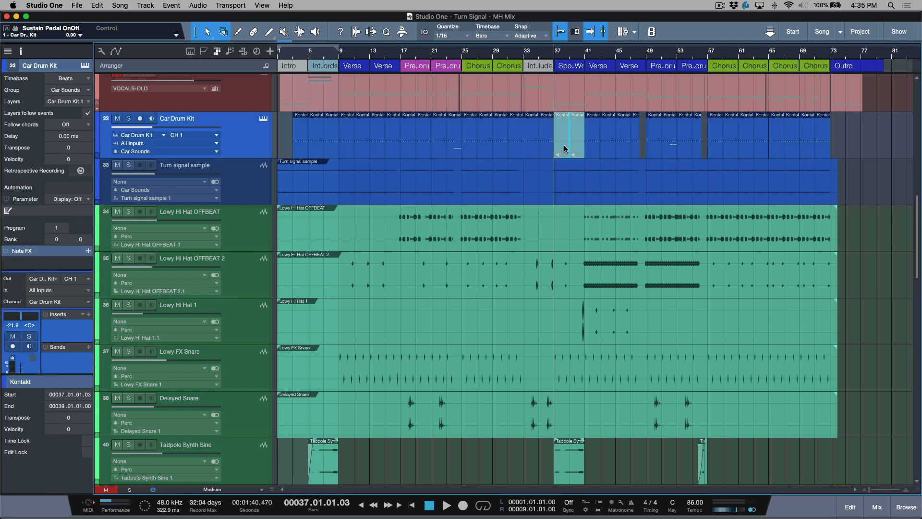
key(Delete)
drag(864, 144, 240, 141)
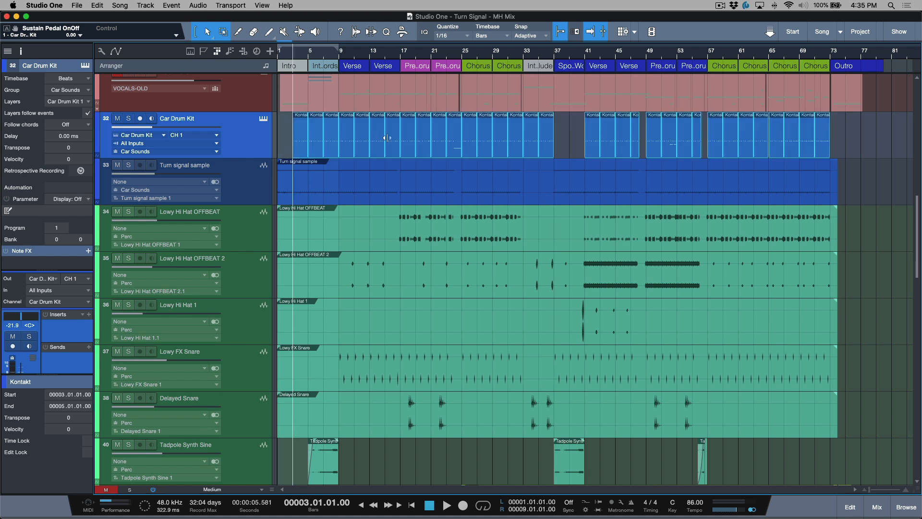
key(g)
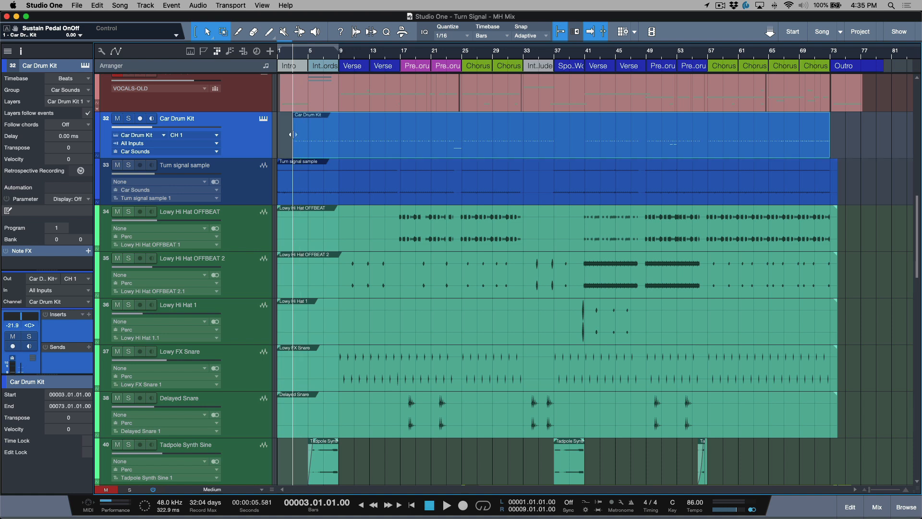
- Extend the start of the merged Car Drum Kit part back to bar 1
click(862, 144)
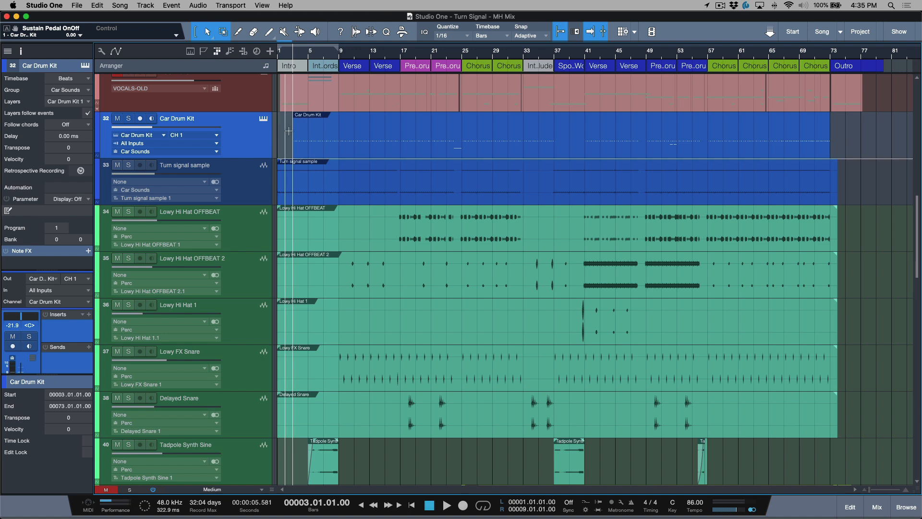
click(373, 148)
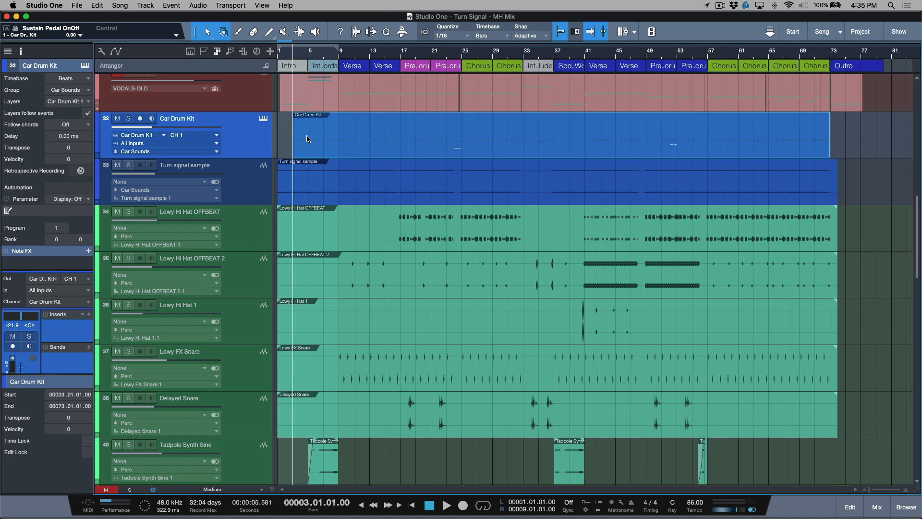
drag(293, 131, 235, 137)
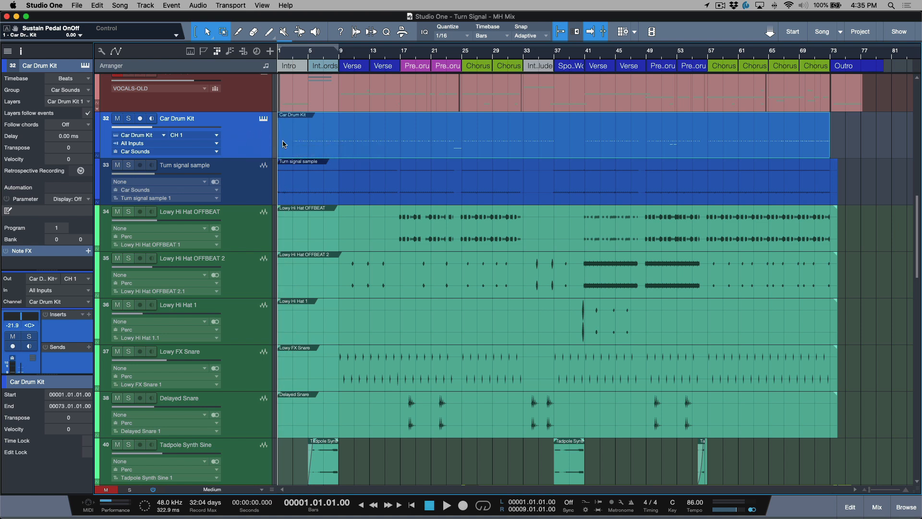
click(899, 154)
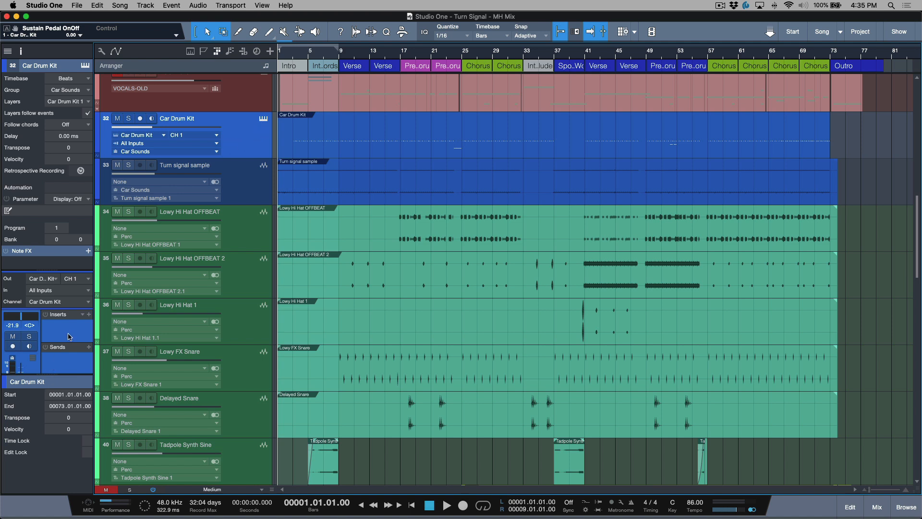
- Solo the Car Drum Kit track, play it from bar 7 and check its Kontakt instrument
click(324, 139)
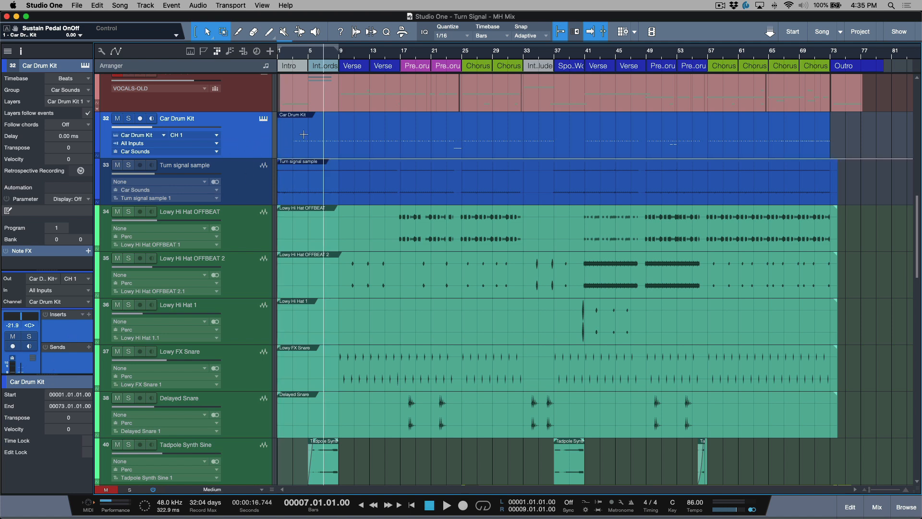
click(128, 118)
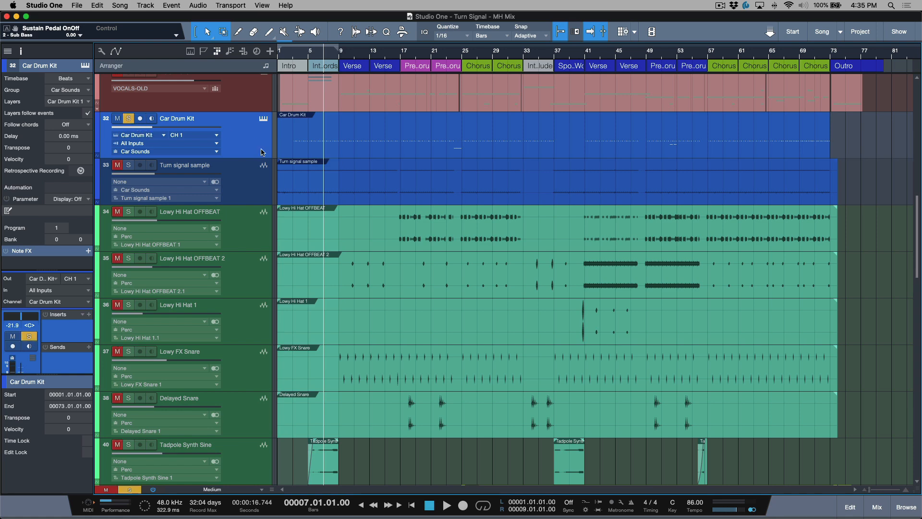
click(264, 119)
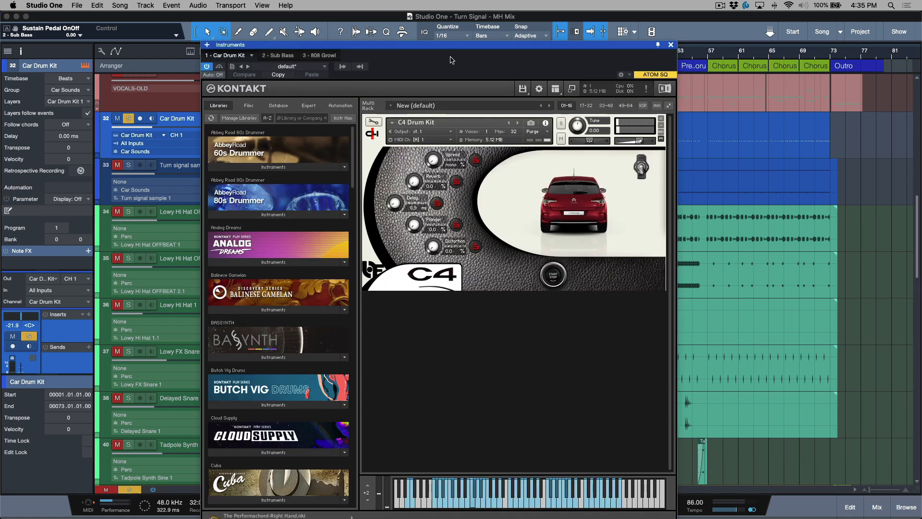
click(671, 45)
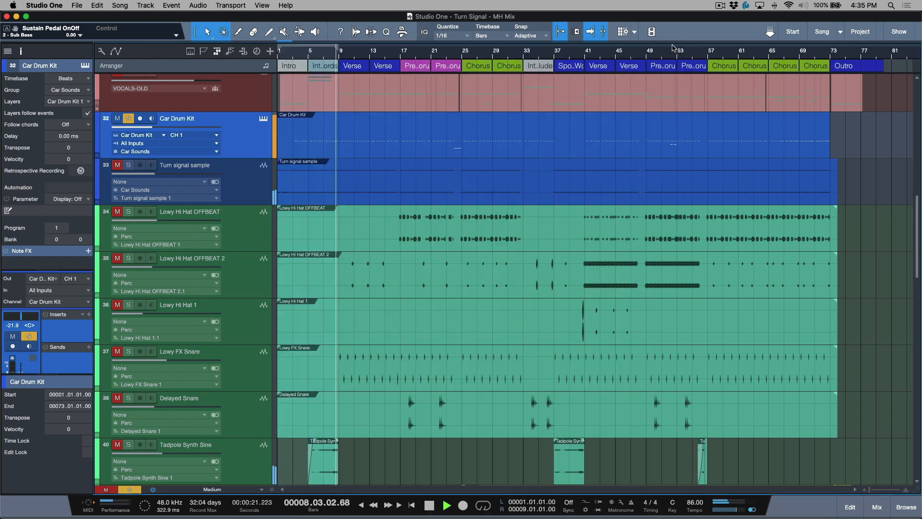
- Transform the Car Drum Kit to an audio track, rendering inserts, preserving the instrument track state, removing the instrument, with a 5 sec fixed tail
right_click(243, 138)
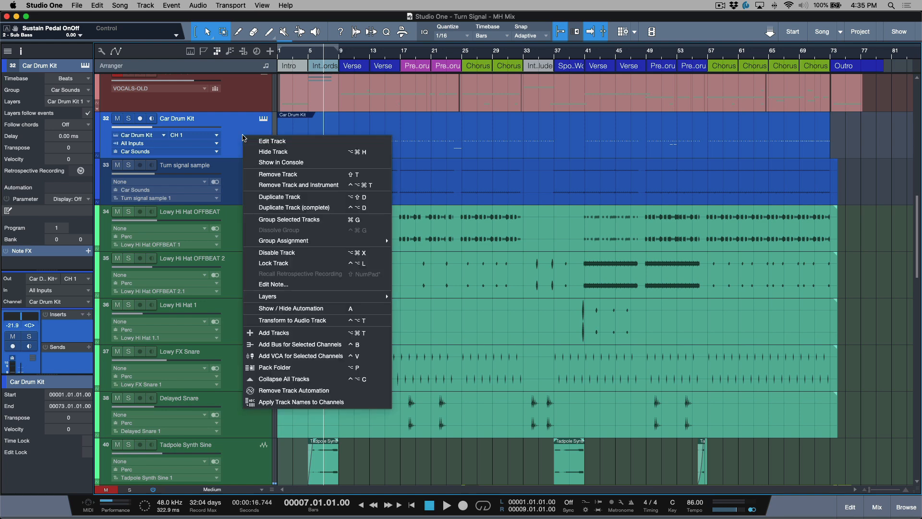
click(282, 321)
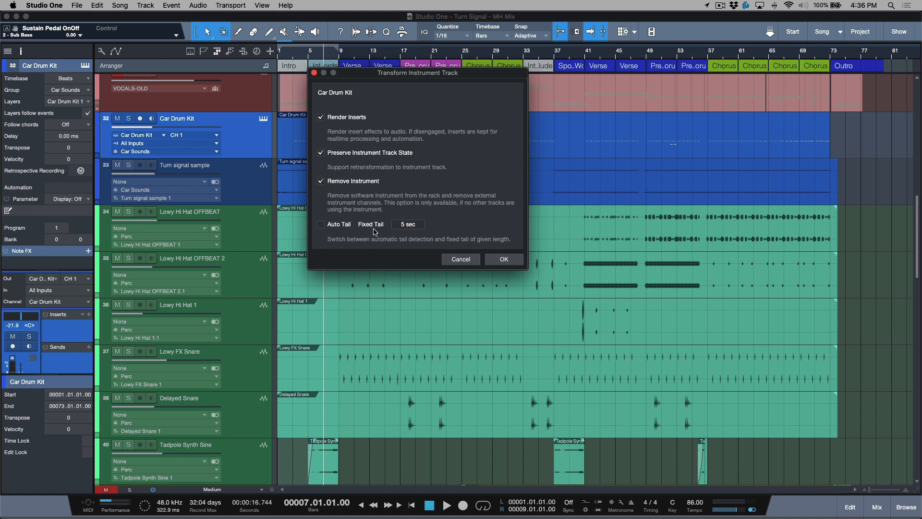
click(503, 262)
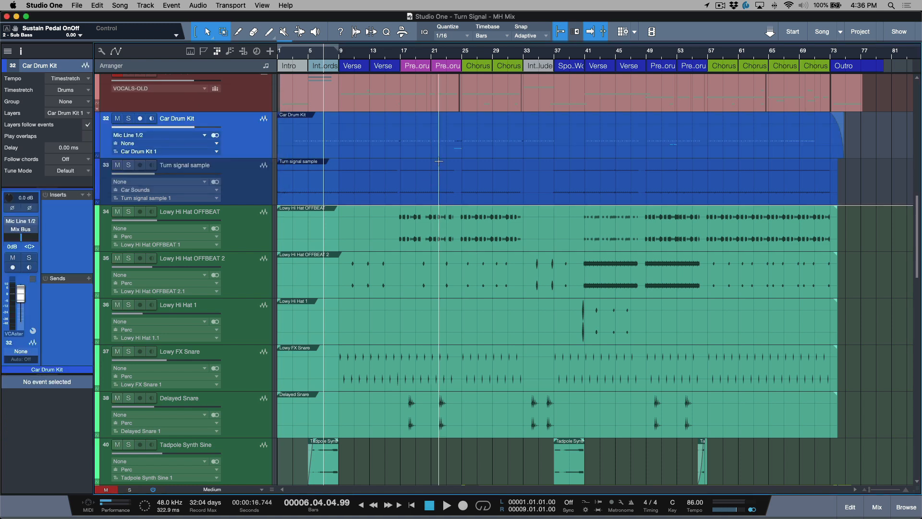
- Raise the rendered Car Drum Kit event's gain to +24 dB and set the track's input gain to -24 dB
click(249, 142)
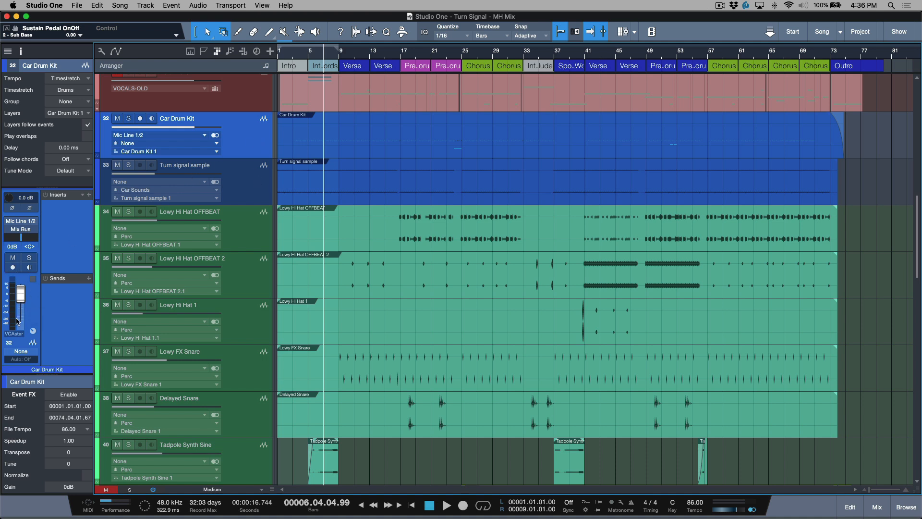
key(comma)
click(370, 149)
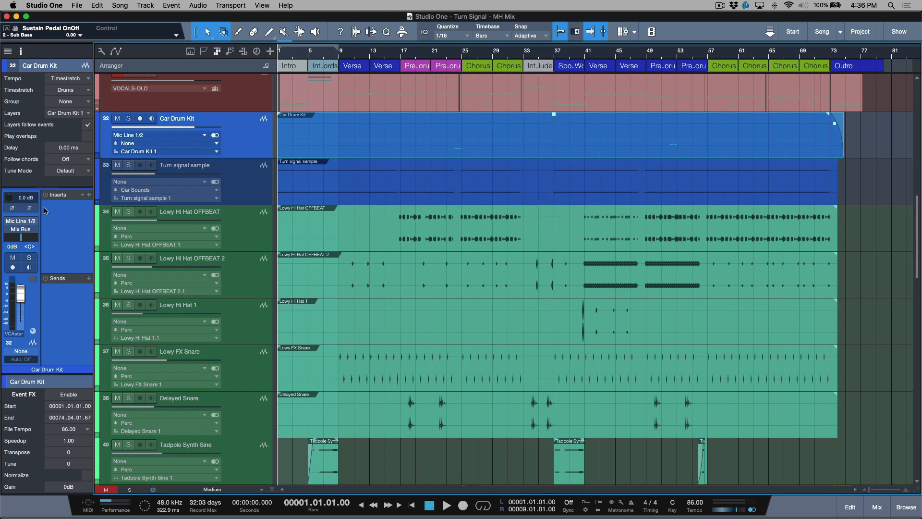
drag(886, 142, 774, 142)
key(alt)
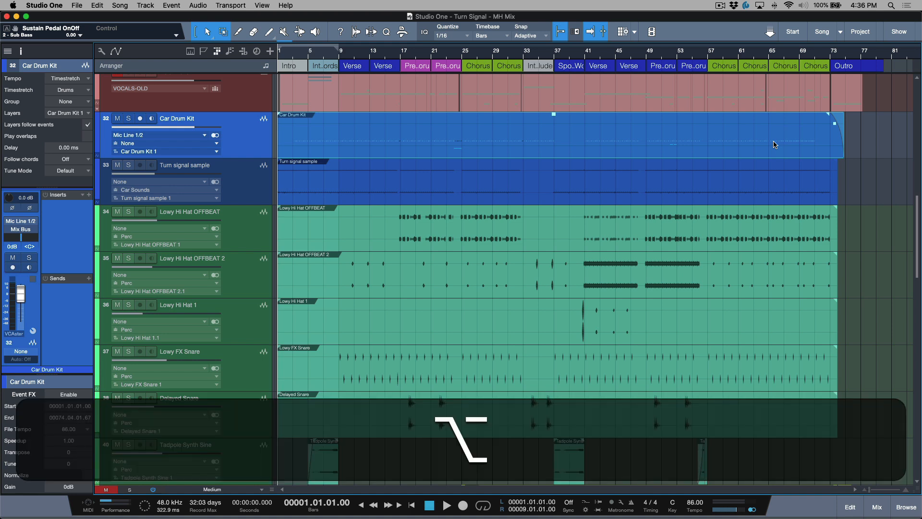
key(alt+plus)
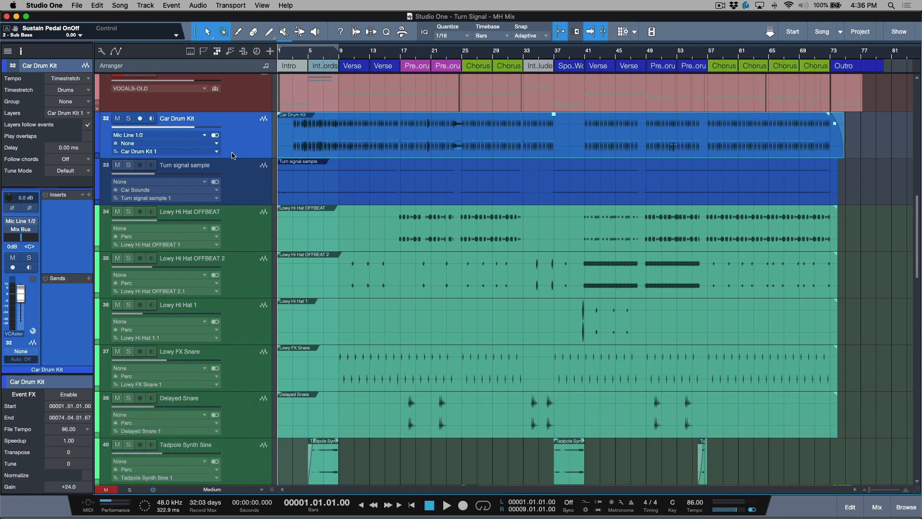
drag(9, 197, 15, 347)
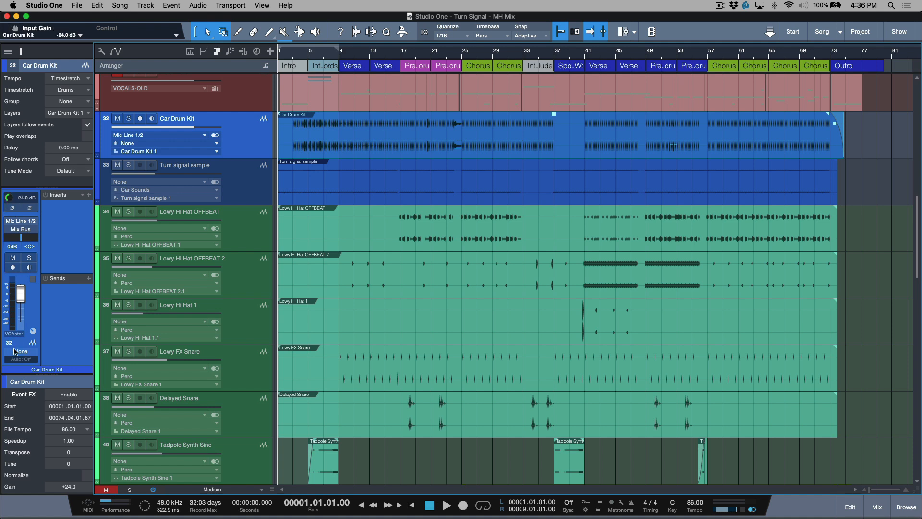
click(266, 140)
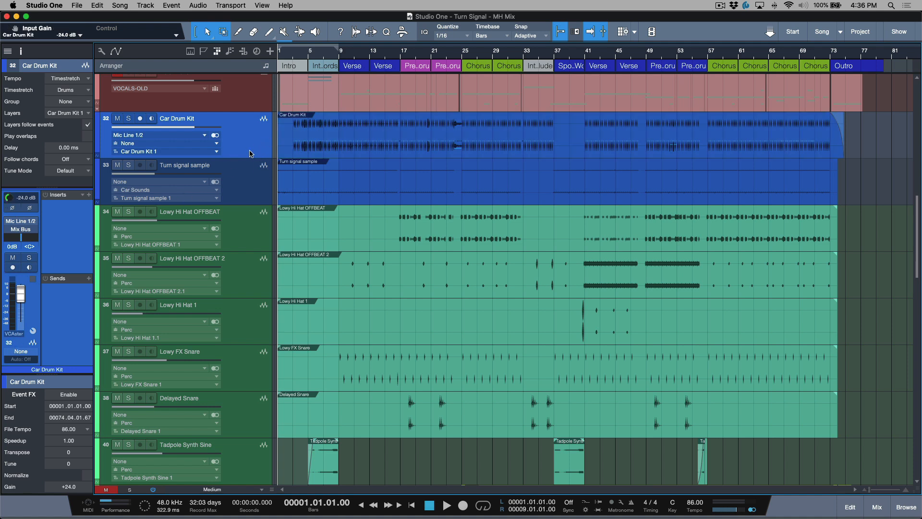
- Raise the gain of the Turn signal sample event to +12 dB
click(240, 187)
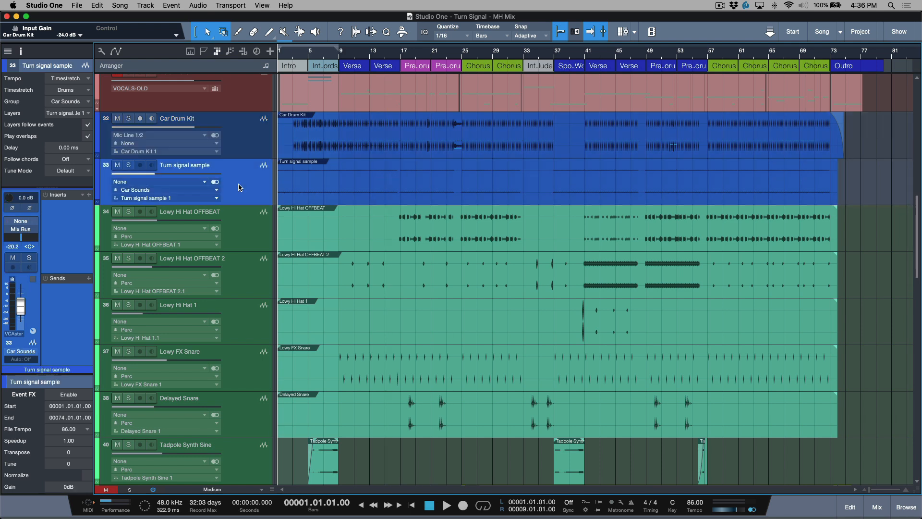
click(755, 193)
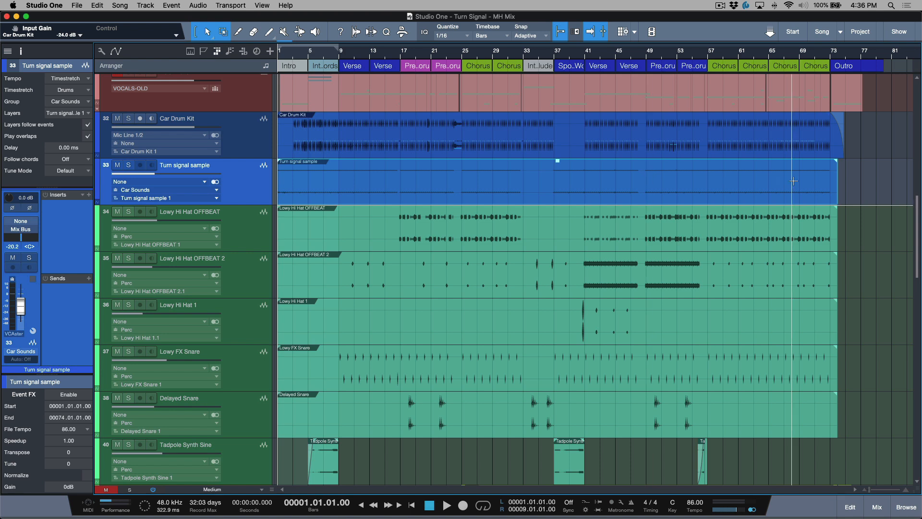
key(alt+plus)
key(alt+plus)
key(alt+plus)
key(alt+plus)
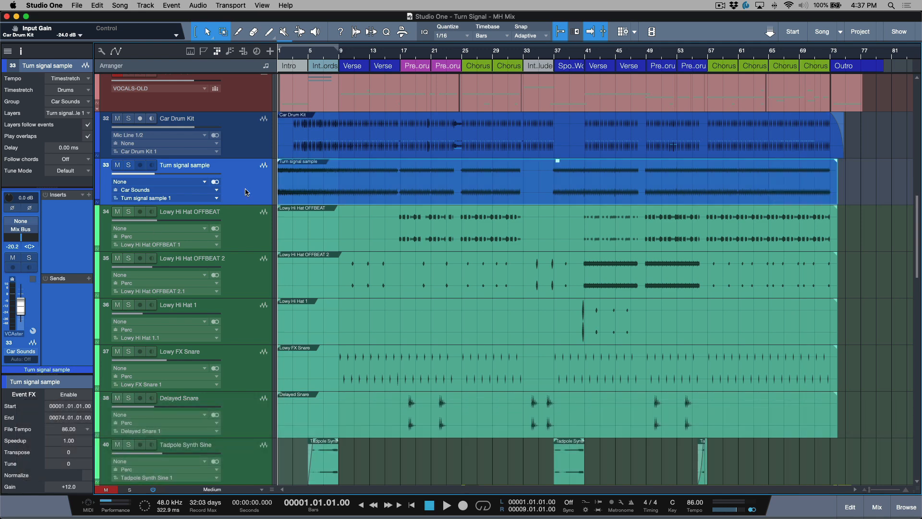
- Set the Turn signal sample track's input gain to -12 dB
click(23, 198)
text(-12)
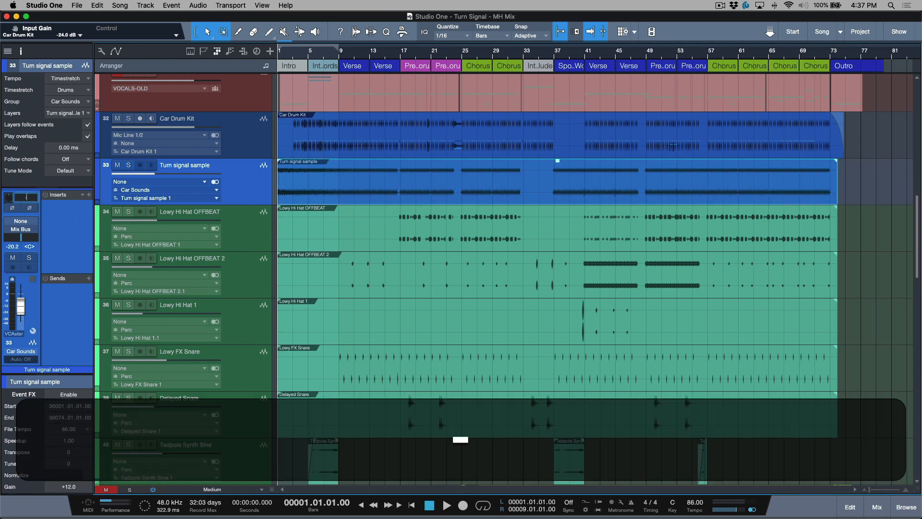
key(Return)
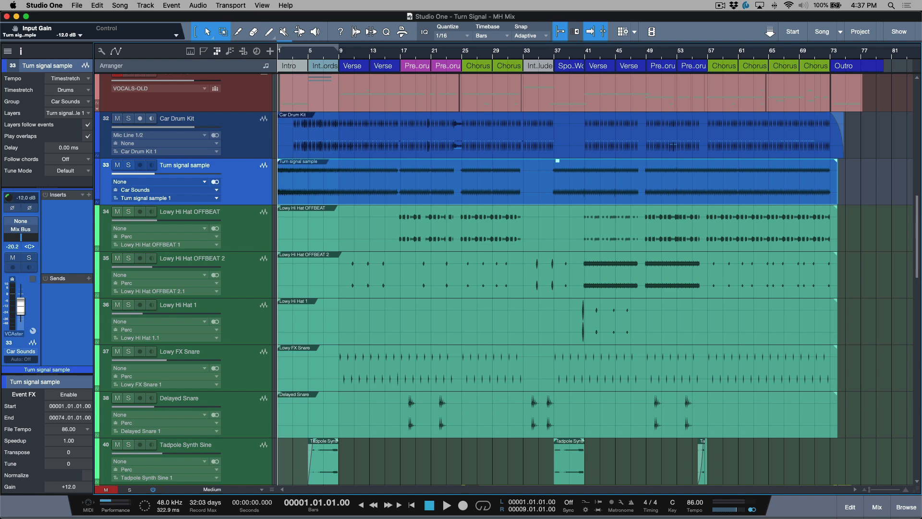
click(401, 163)
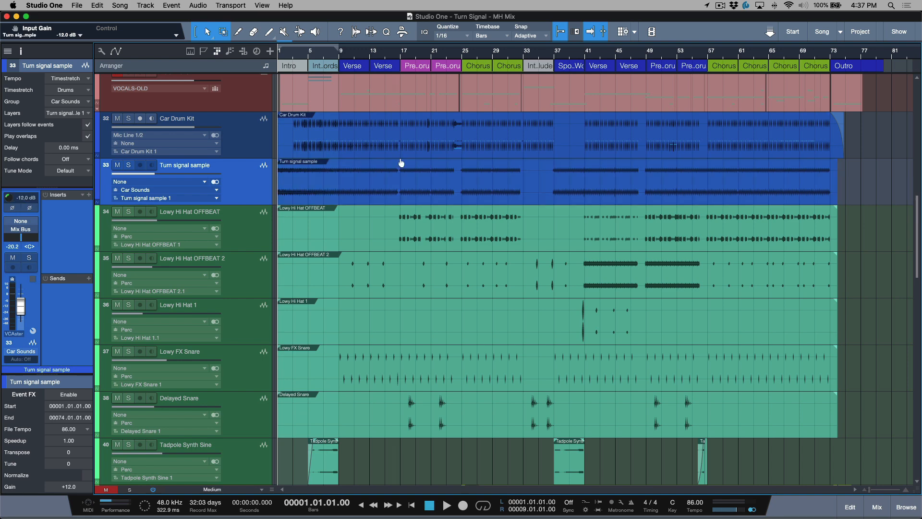
- Examine the kick, snare, clap and perc events and enlarge the waveform display of all tracks
scroll(401, 164, down, 10)
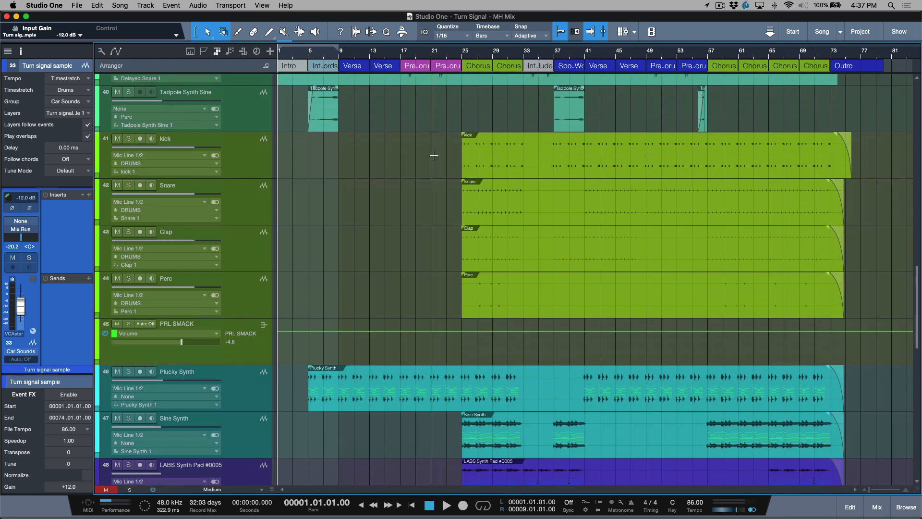
drag(437, 172, 631, 287)
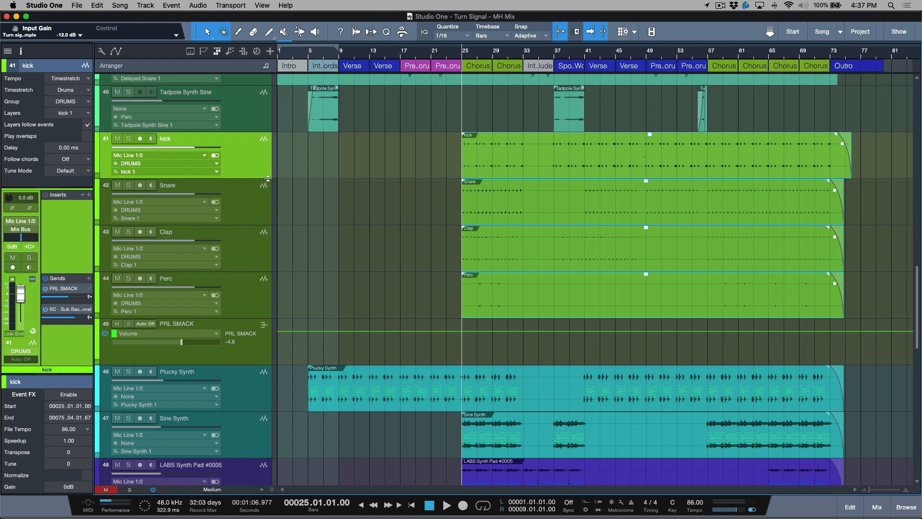
click(508, 166)
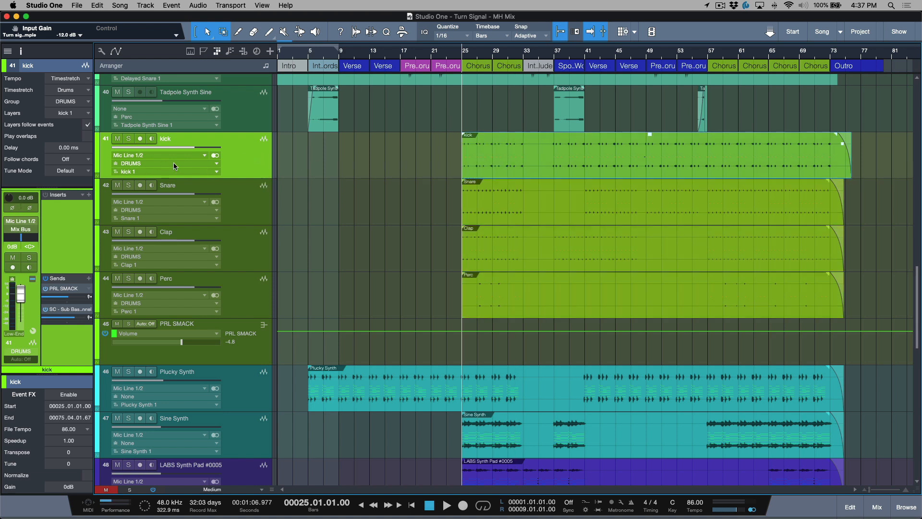
click(377, 151)
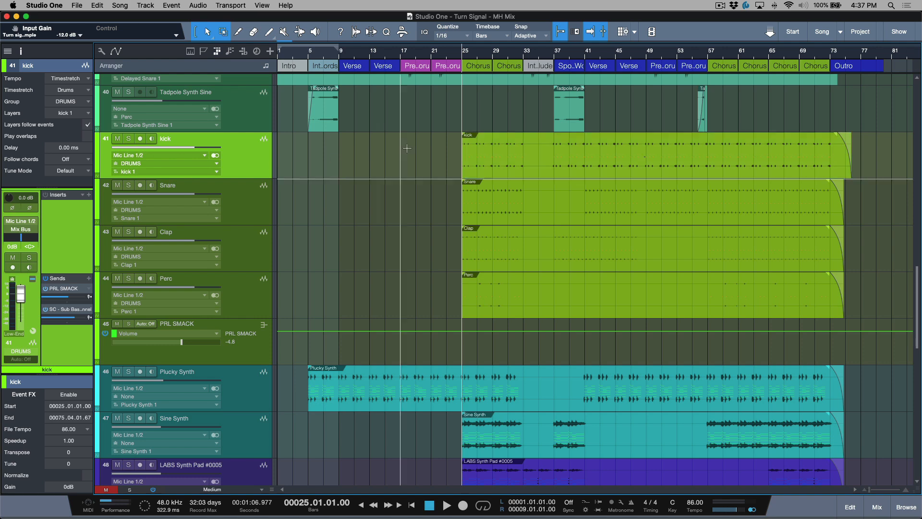
scroll(443, 196, up, 1)
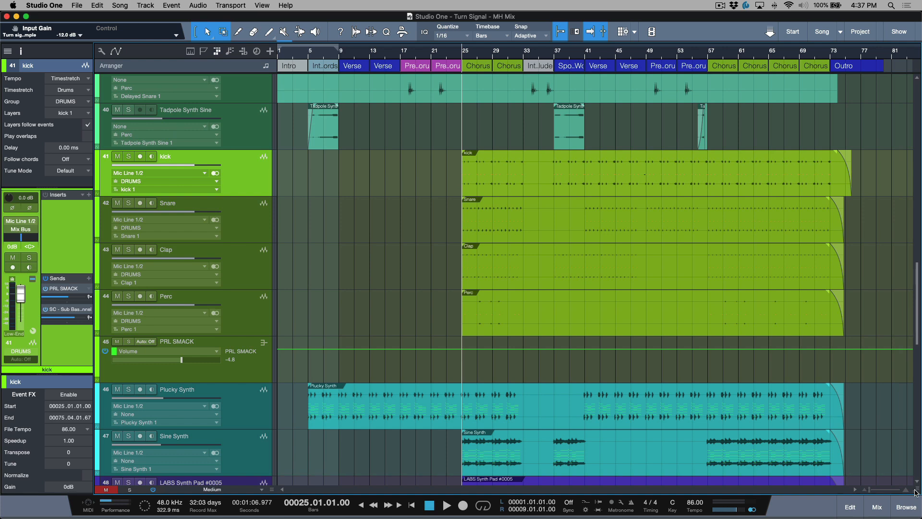
drag(914, 485, 914, 463)
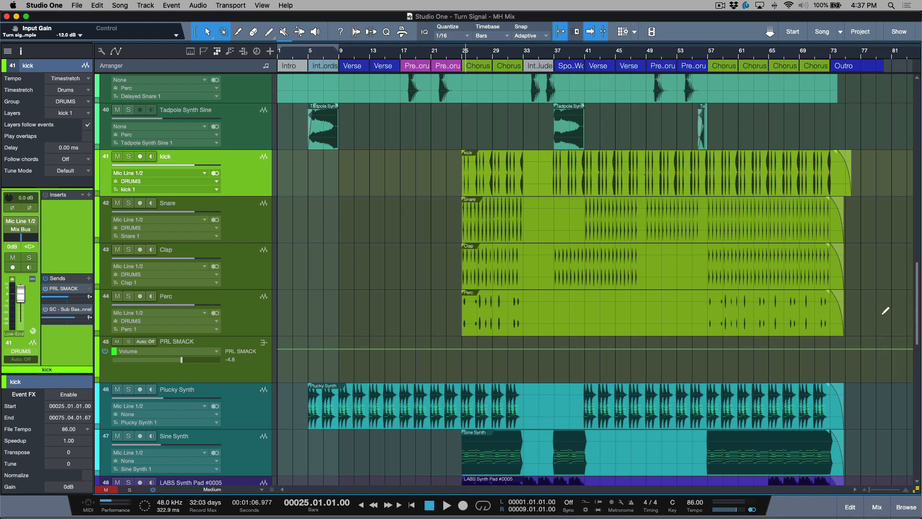
- Reduce the tracks to overview height and look over the whole arrangement
key(alt+z)
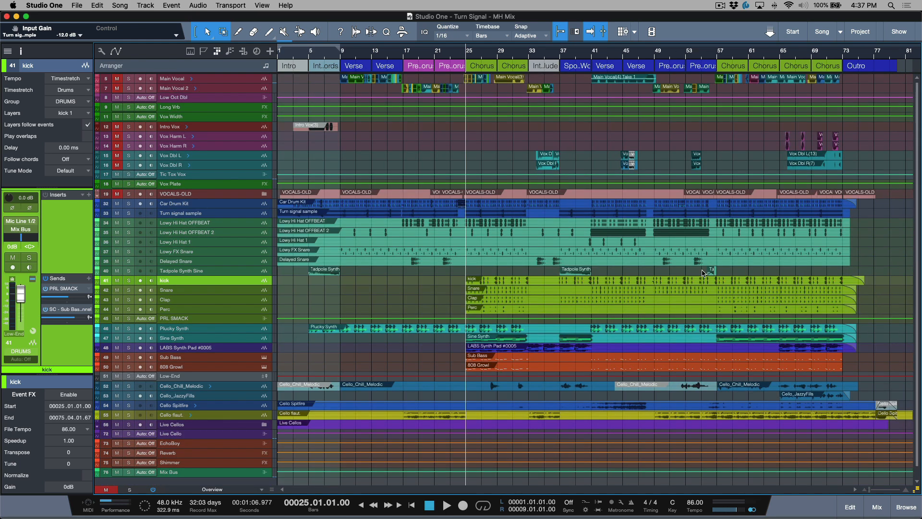
scroll(701, 273, down, 5)
scroll(701, 273, up, 5)
scroll(701, 273, down, 5)
scroll(702, 273, up, 5)
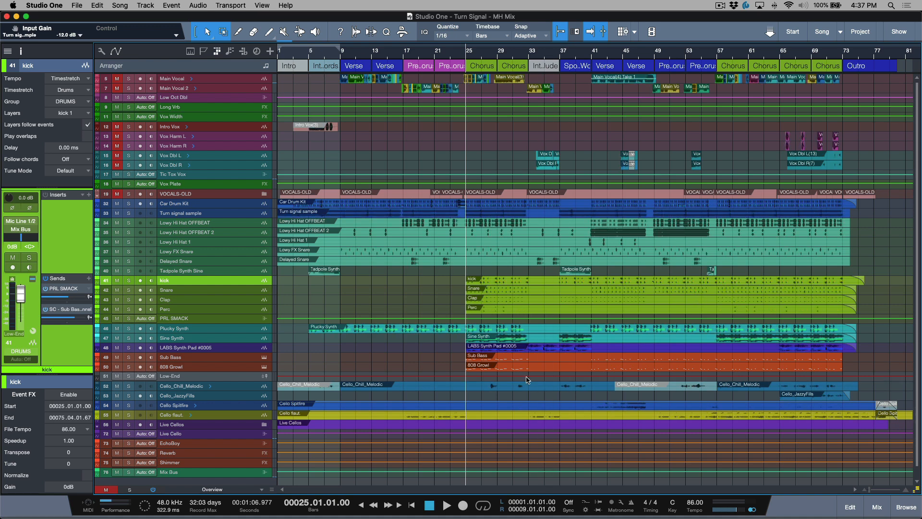
- Check the Sub Bass and 808 Growl tracks and audition the 808 Growl soloed from bar 25
click(239, 359)
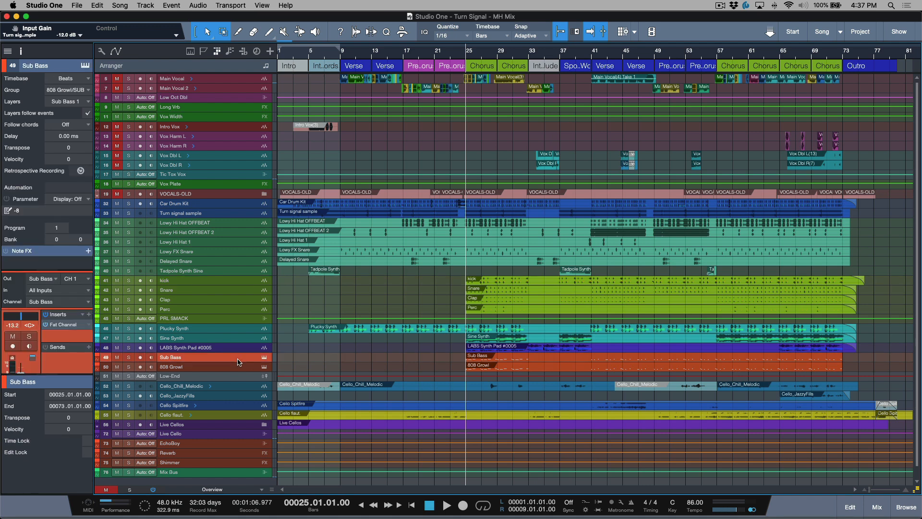
click(238, 367)
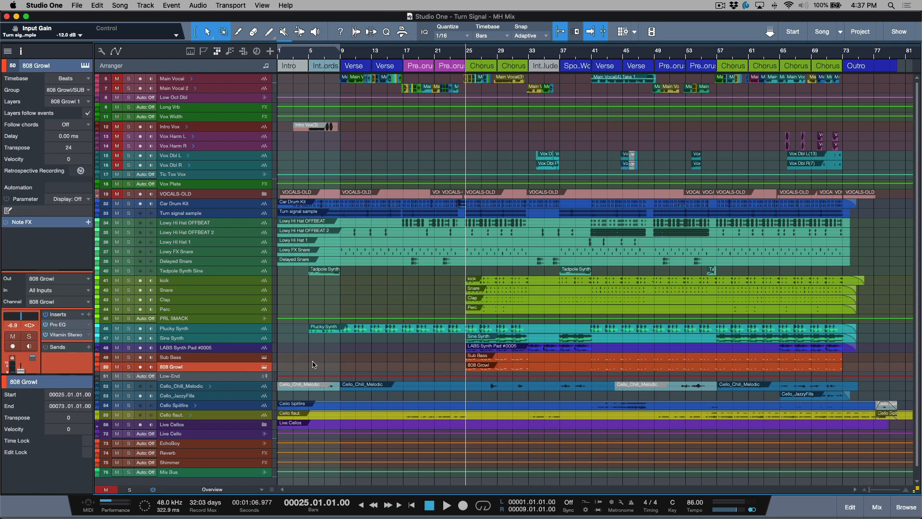
click(128, 366)
key(space)
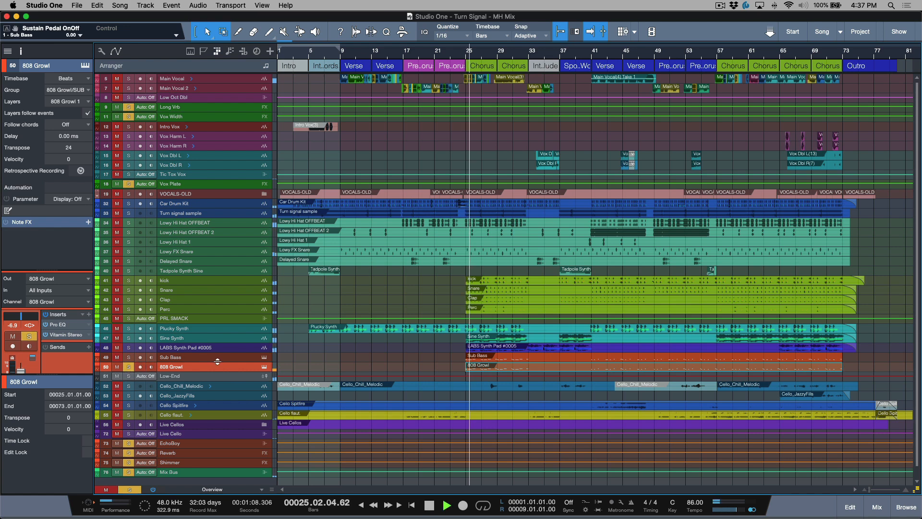
click(128, 367)
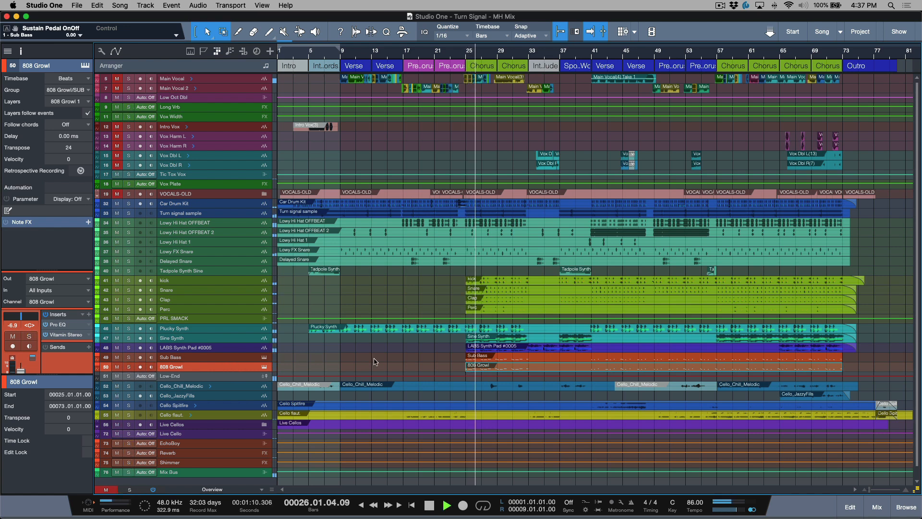
key(space)
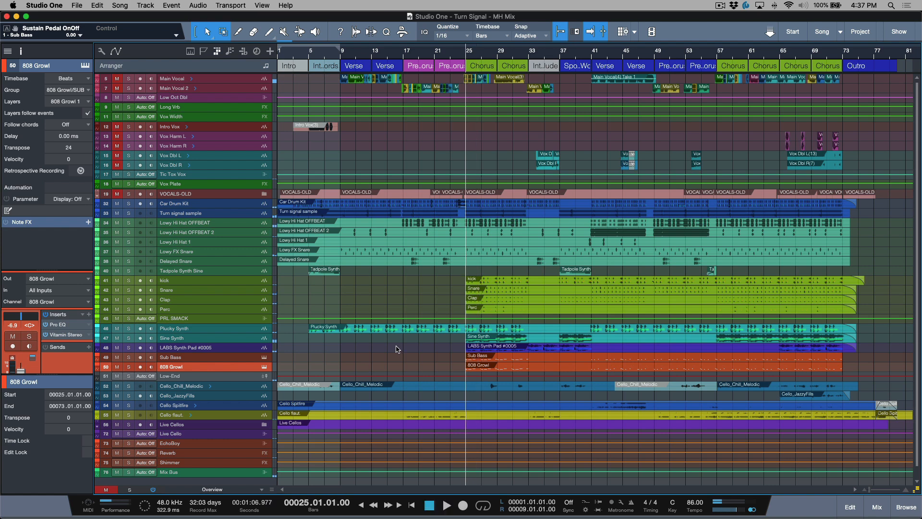
- Enlarge the cello tracks and switch the Cello Spitfire track to its Cello Spitfire 1 layer
scroll(235, 398, down, 1)
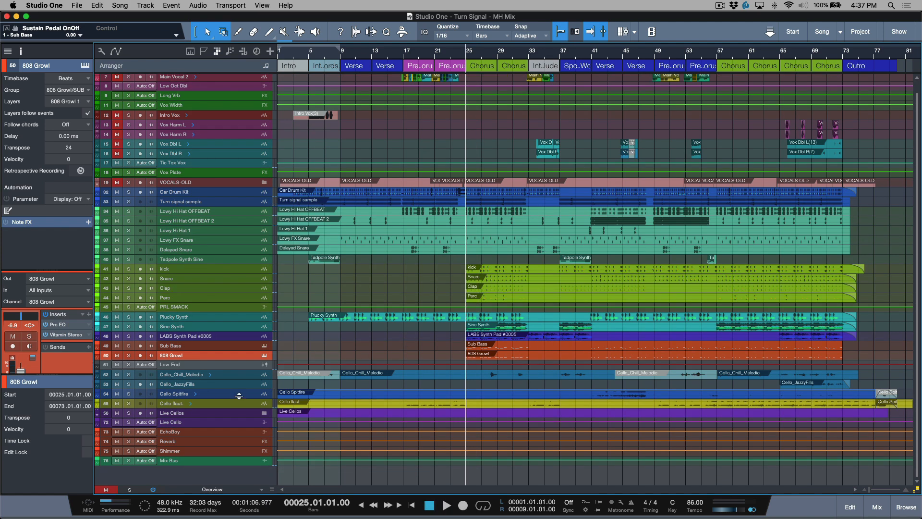
click(242, 394)
scroll(356, 281, up, 6)
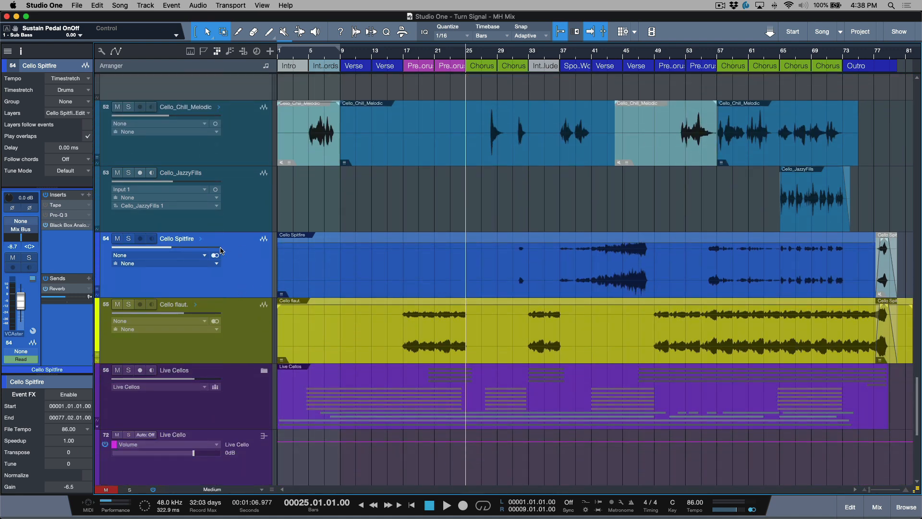
click(201, 239)
click(232, 250)
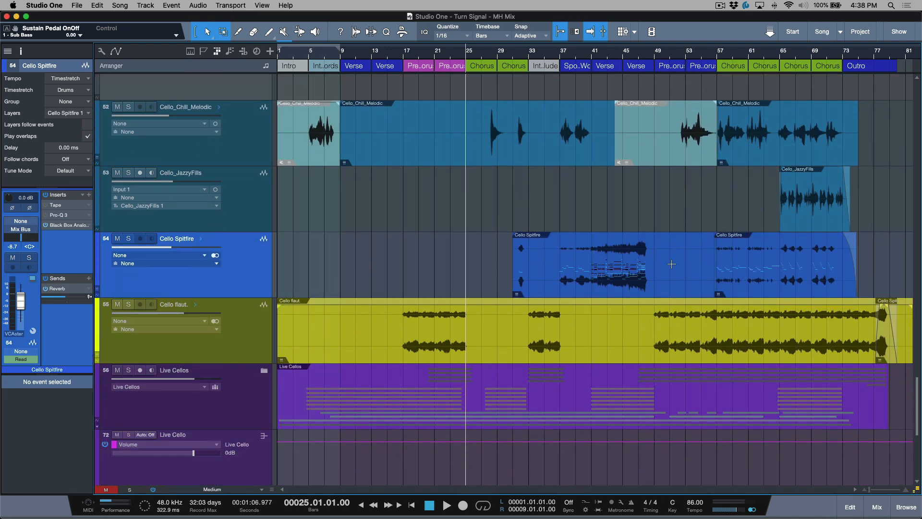
- Switch the Cello Spitfire track to its Cello Spitfire-New Edit layer
click(200, 239)
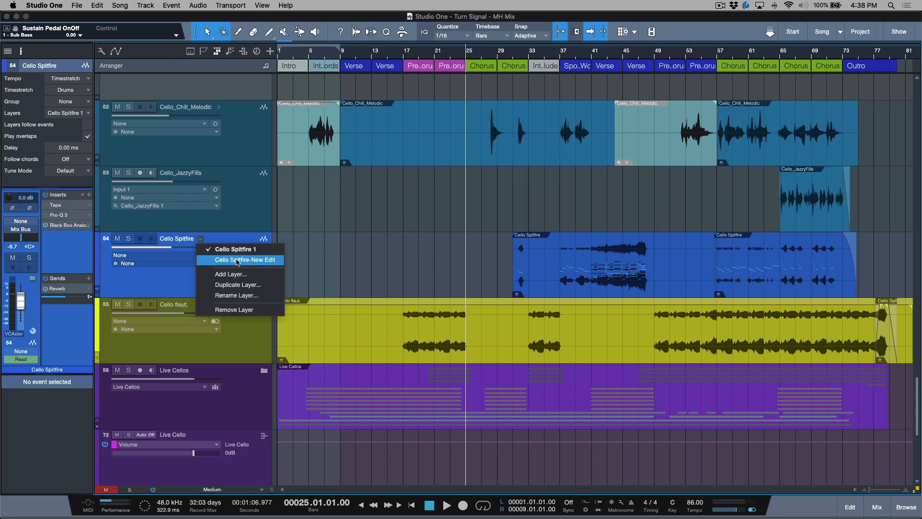
click(238, 261)
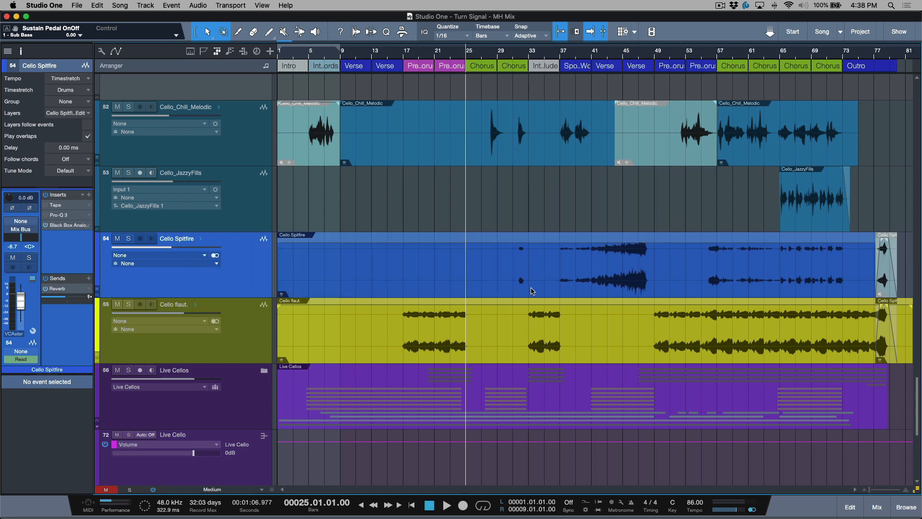
- Expand the Live Cellos folder to look over its pad and pizzicato cello tracks, collapse it again and select the Cello flaut. track
scroll(535, 283, down, 1)
scroll(535, 282, down, 2)
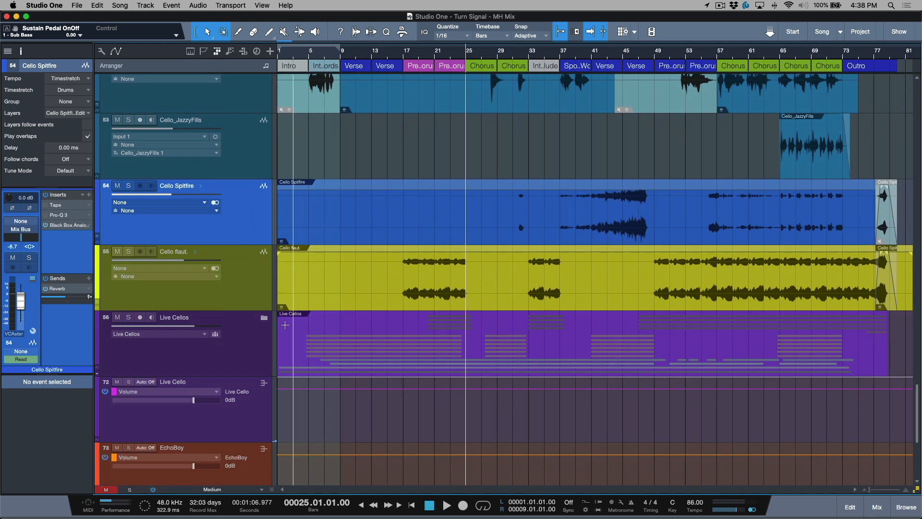
click(264, 312)
scroll(488, 321, down, 15)
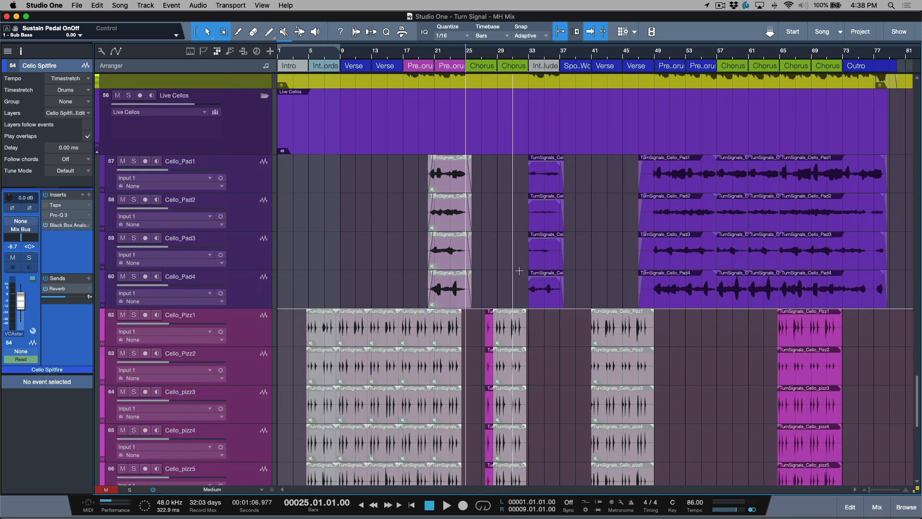
scroll(522, 270, up, 12)
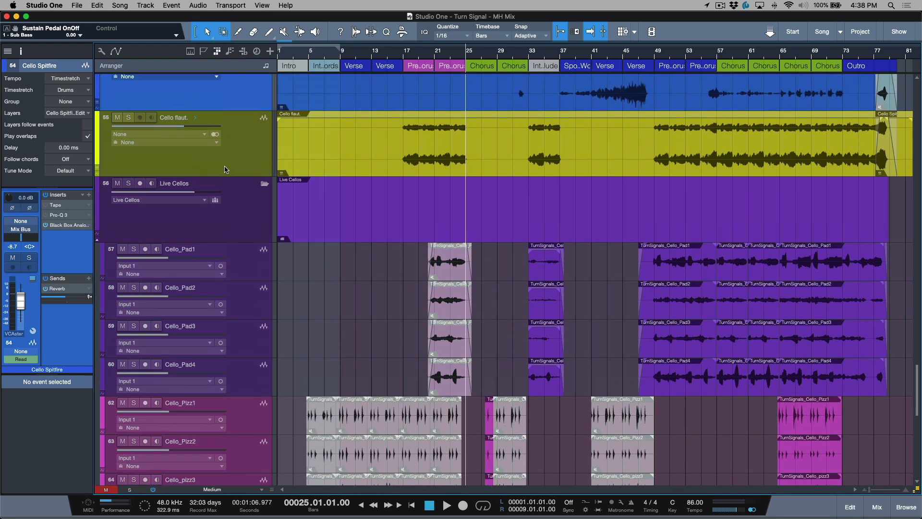
click(265, 184)
click(266, 151)
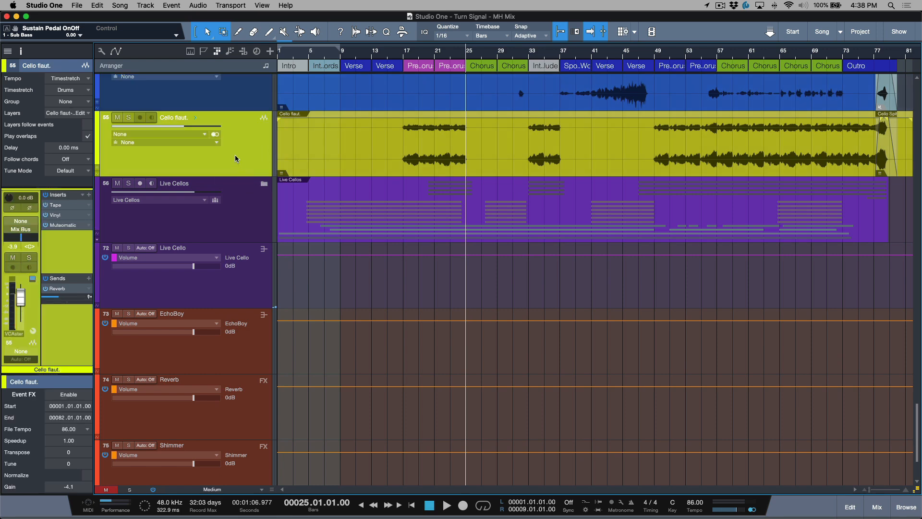
- Reduce the tracks to overview height and examine the Sub Bass and 808 Growl notes from bar 25 up close
key(alt+z)
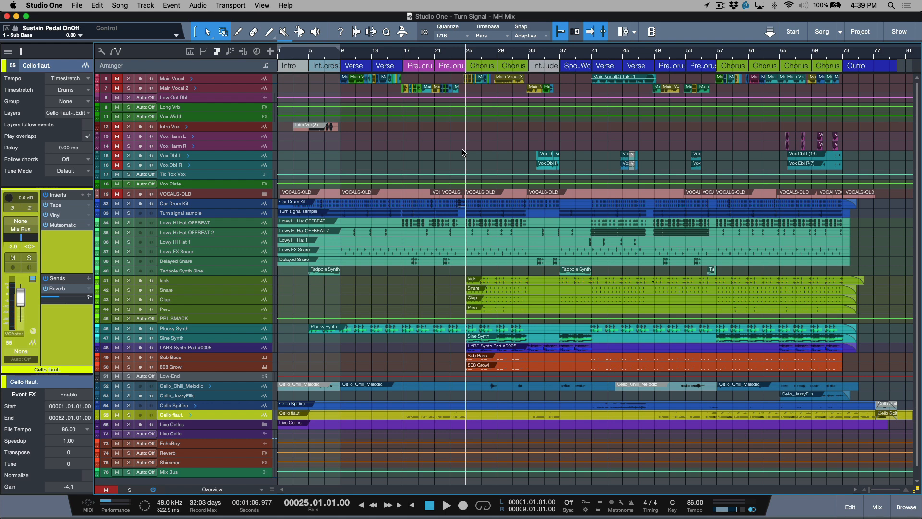
click(247, 359)
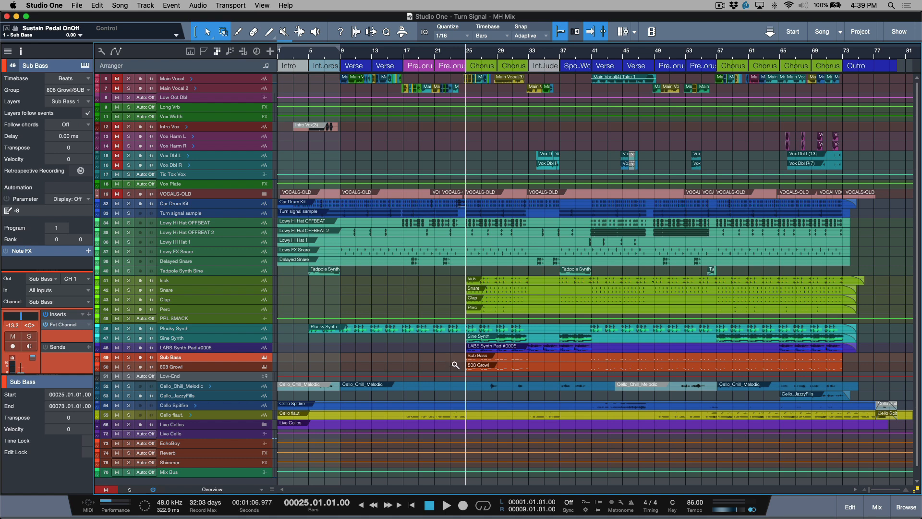
drag(475, 366, 558, 354)
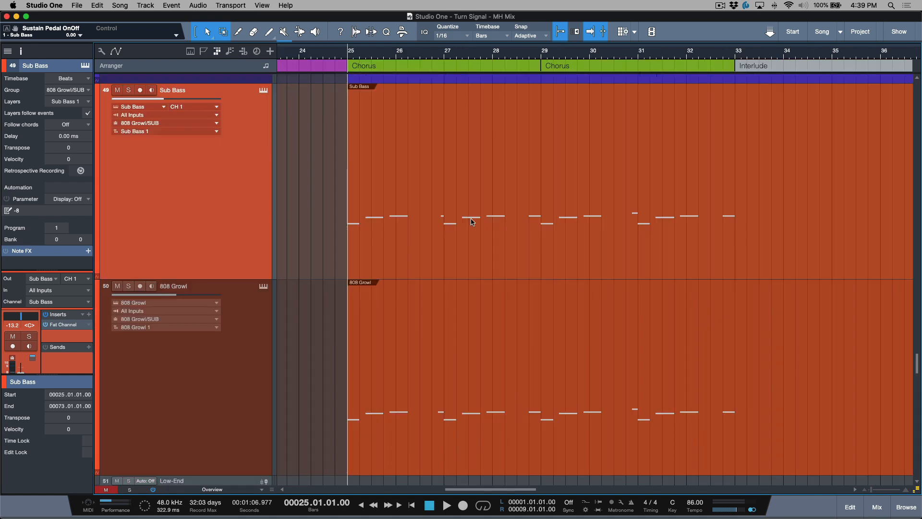
click(489, 220)
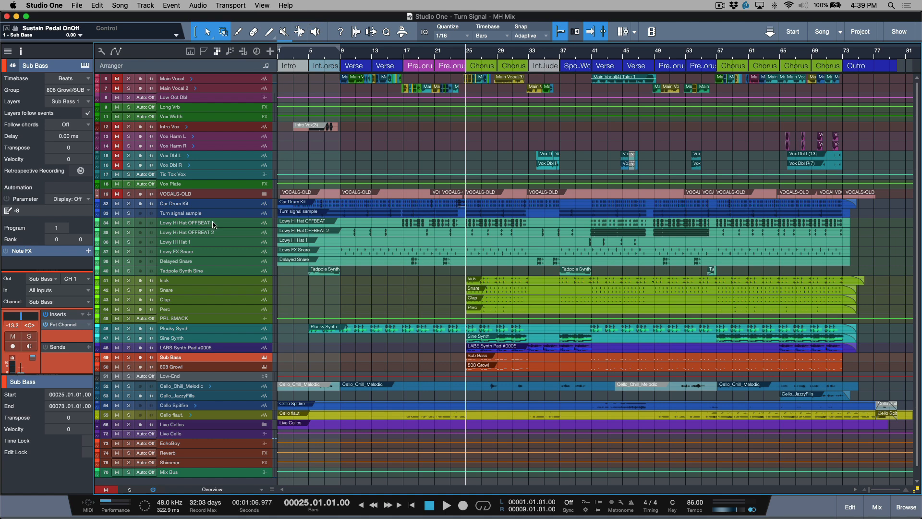
- Show the mixing console below the arrangement and look through its channel list, closing the list again
key(F3)
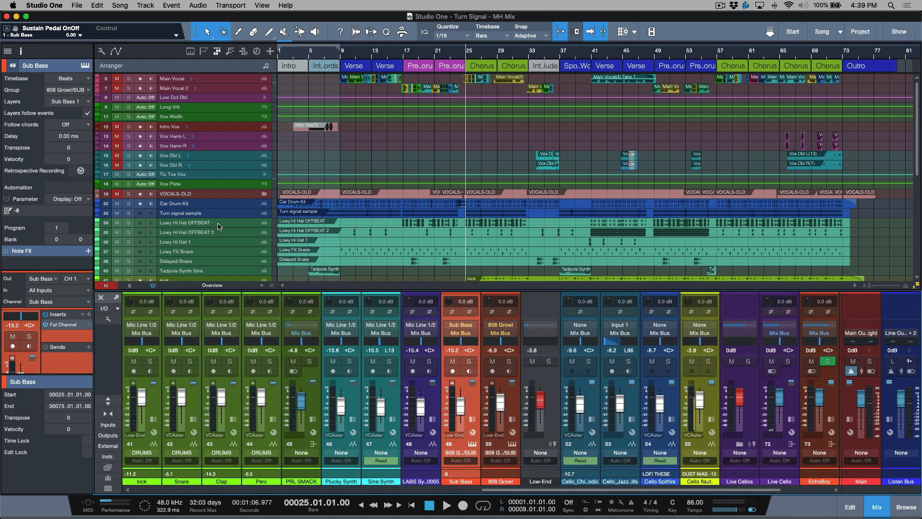
click(108, 488)
scroll(180, 393, up, 15)
scroll(181, 393, up, 1)
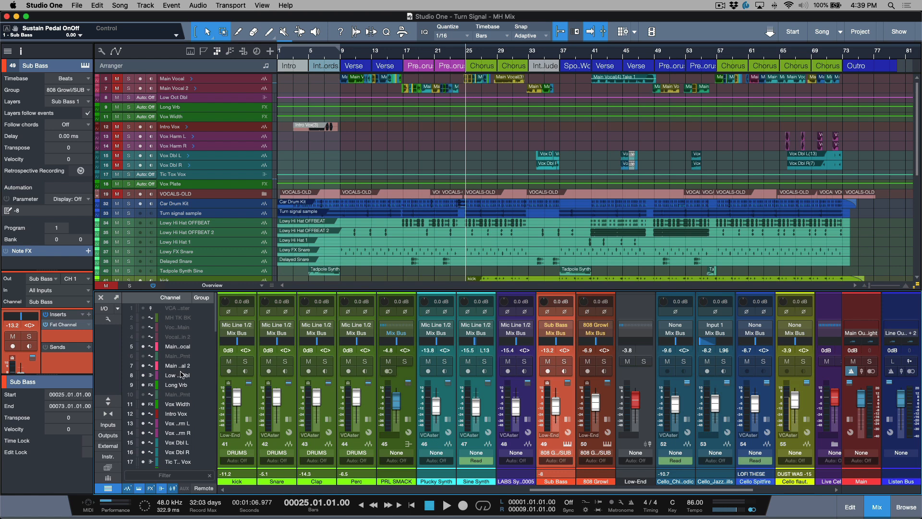
click(108, 488)
scroll(370, 227, down, 5)
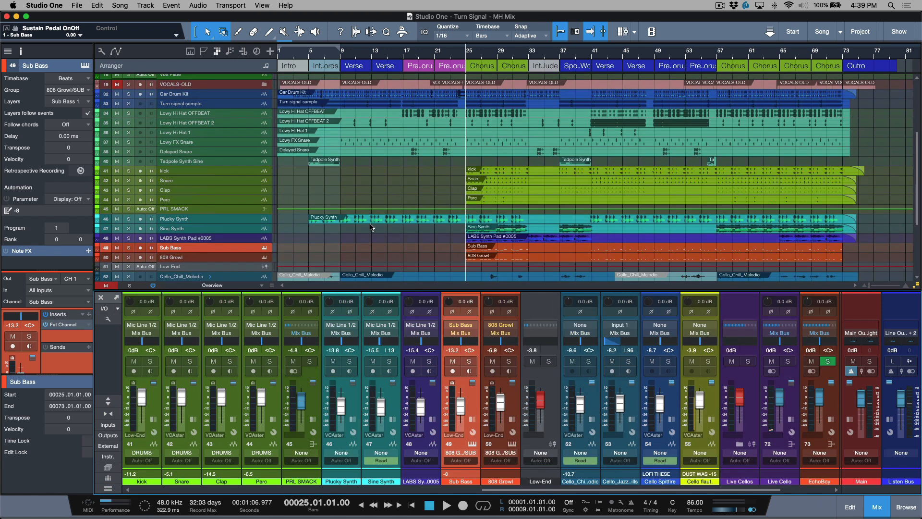